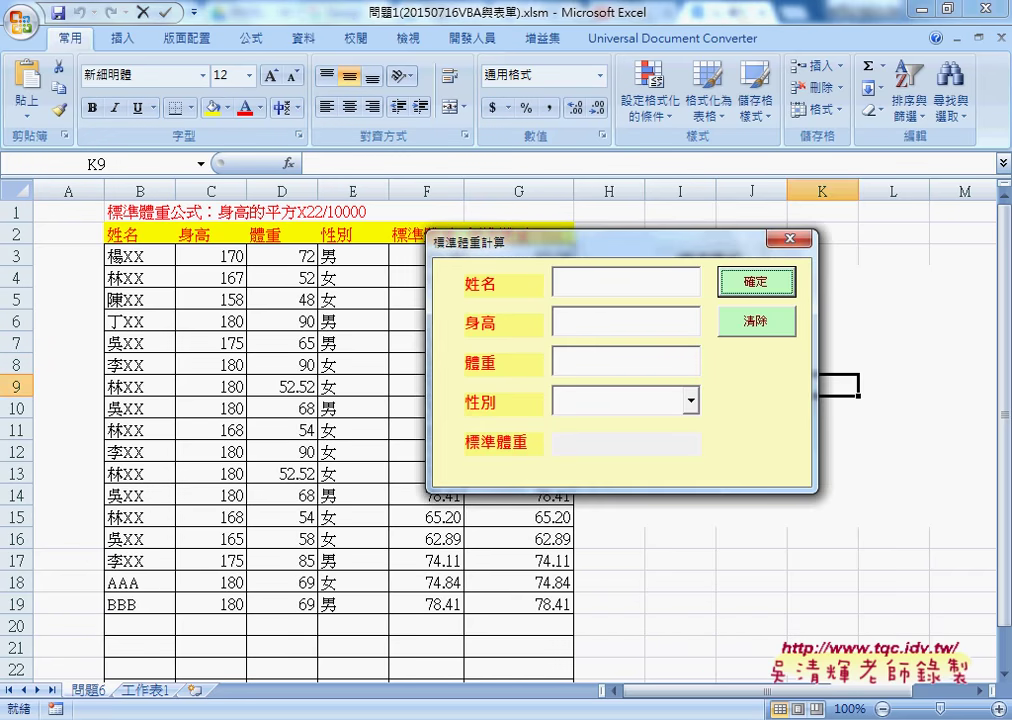
Step: Switch from Excel to the 自強Excel VBA進階2016 Google Groups forum in Chrome
click(407, 655)
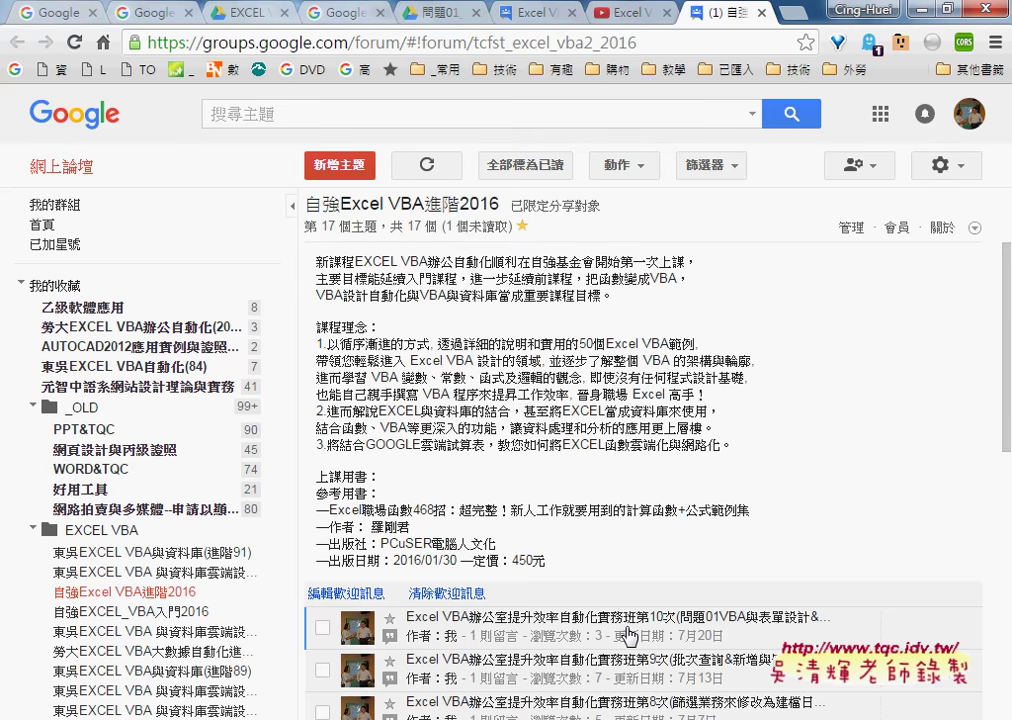
Step: Open the lesson-10 topic, highlight VBA, SUB and 自訂函數 in its outline, then return to Excel
click(628, 636)
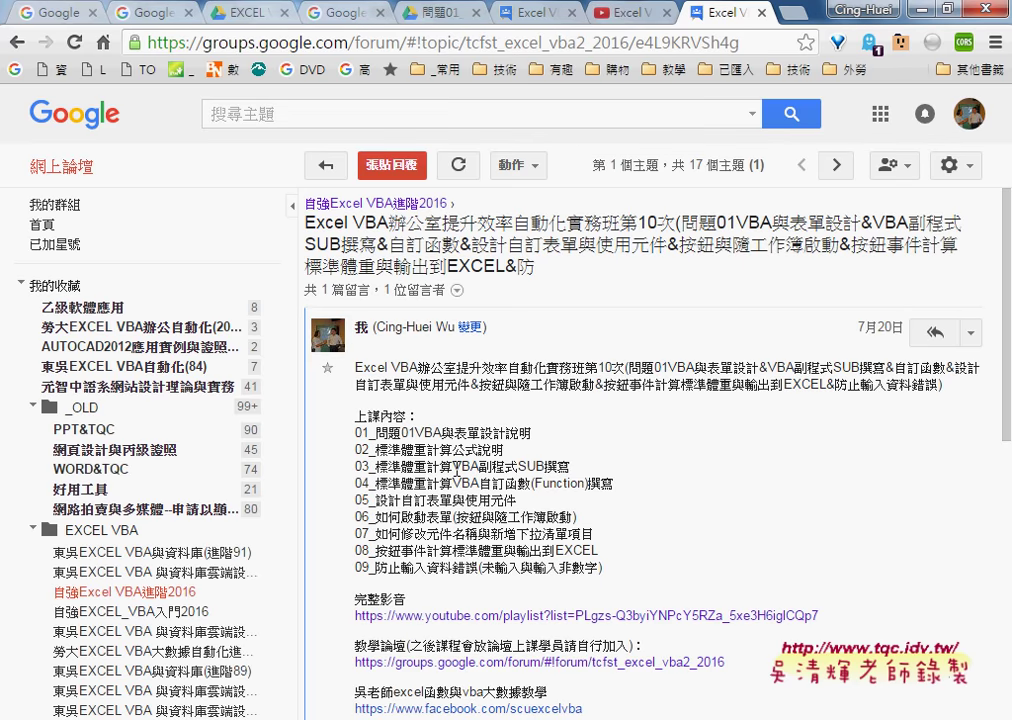
double_click(466, 466)
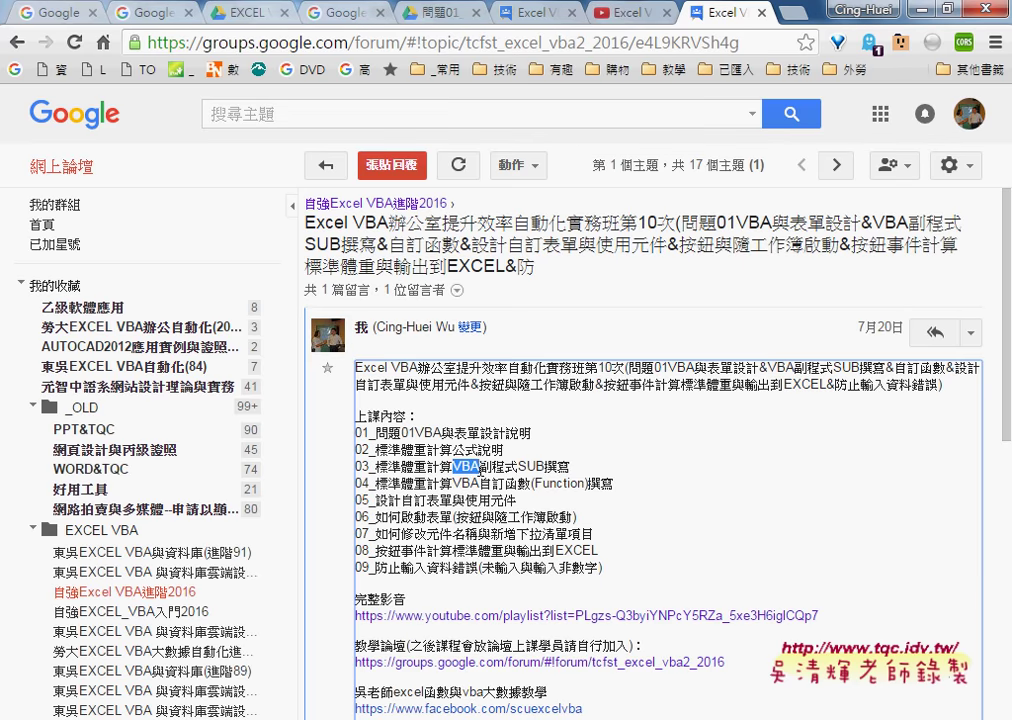
double_click(531, 466)
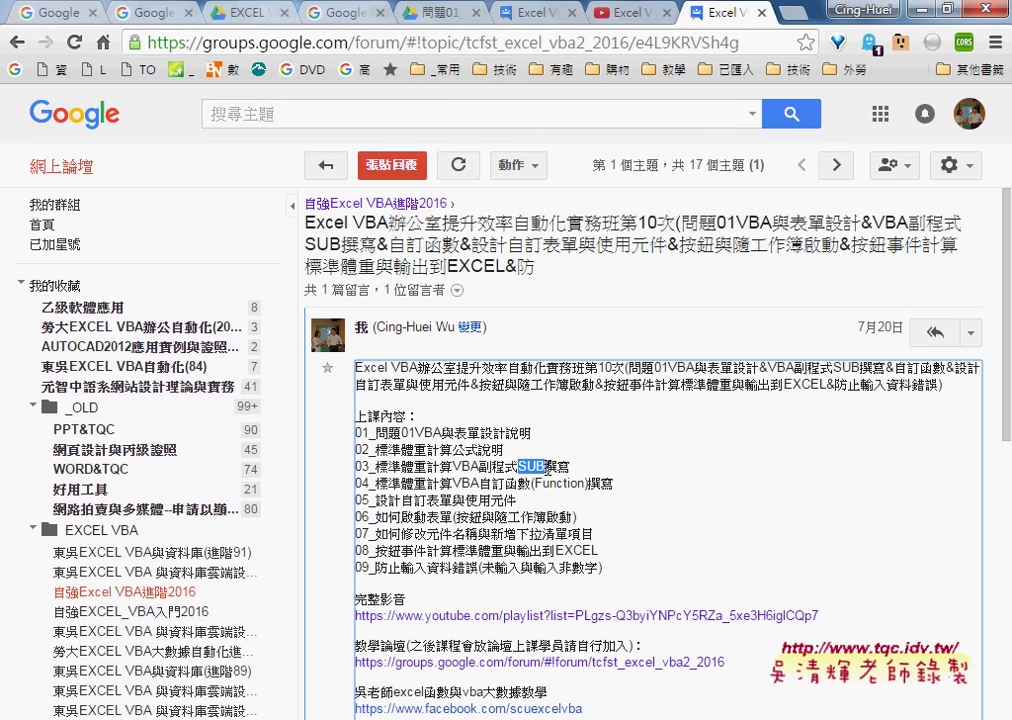
drag(480, 483, 530, 483)
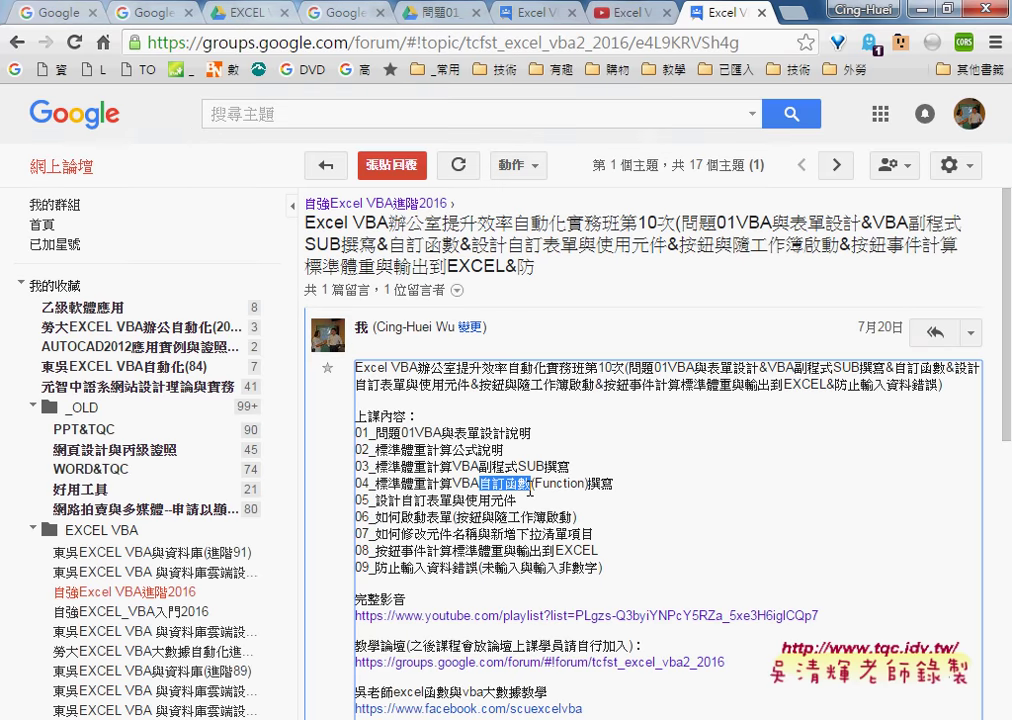
key(alt+Tab)
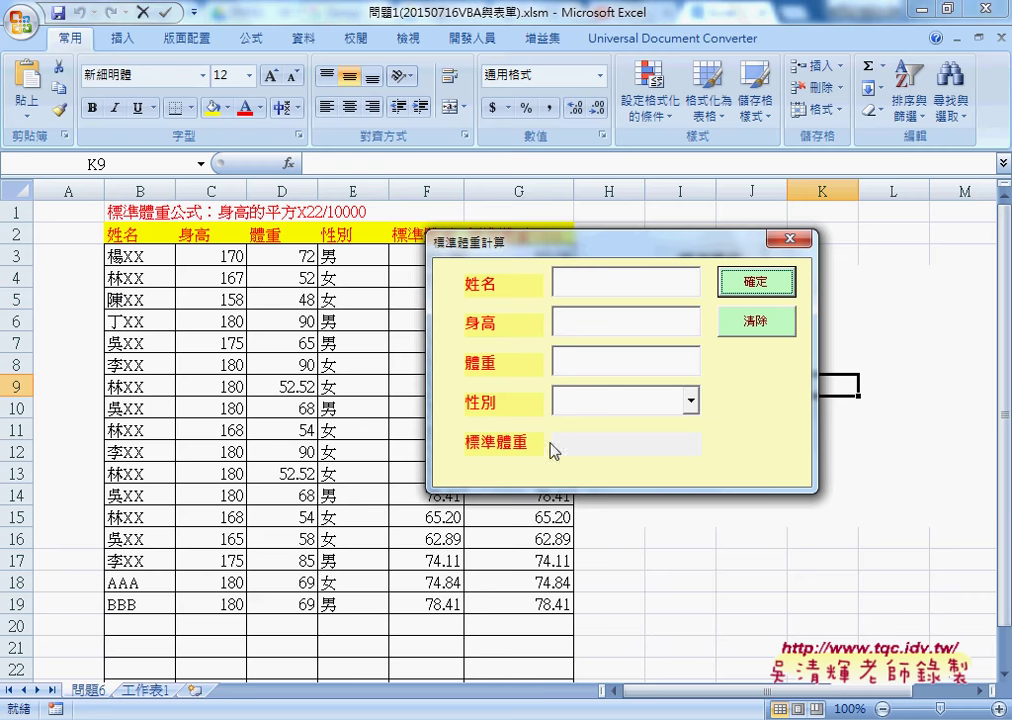
Step: Close the 標準體重計算 form and clear the VBA results in G3:G19
click(779, 290)
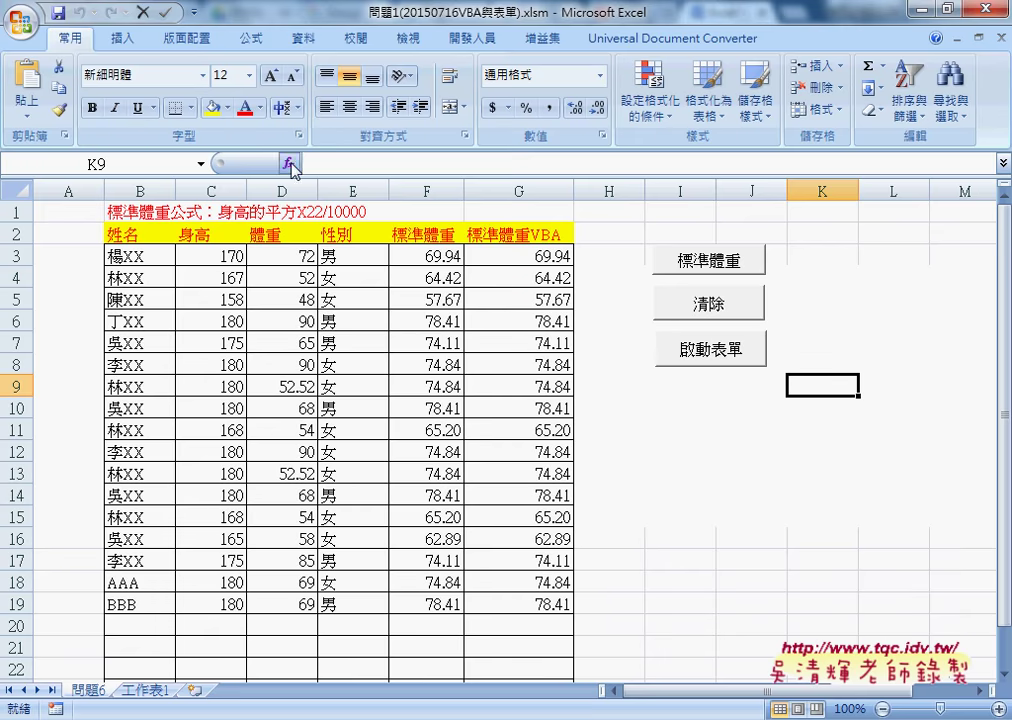
click(524, 255)
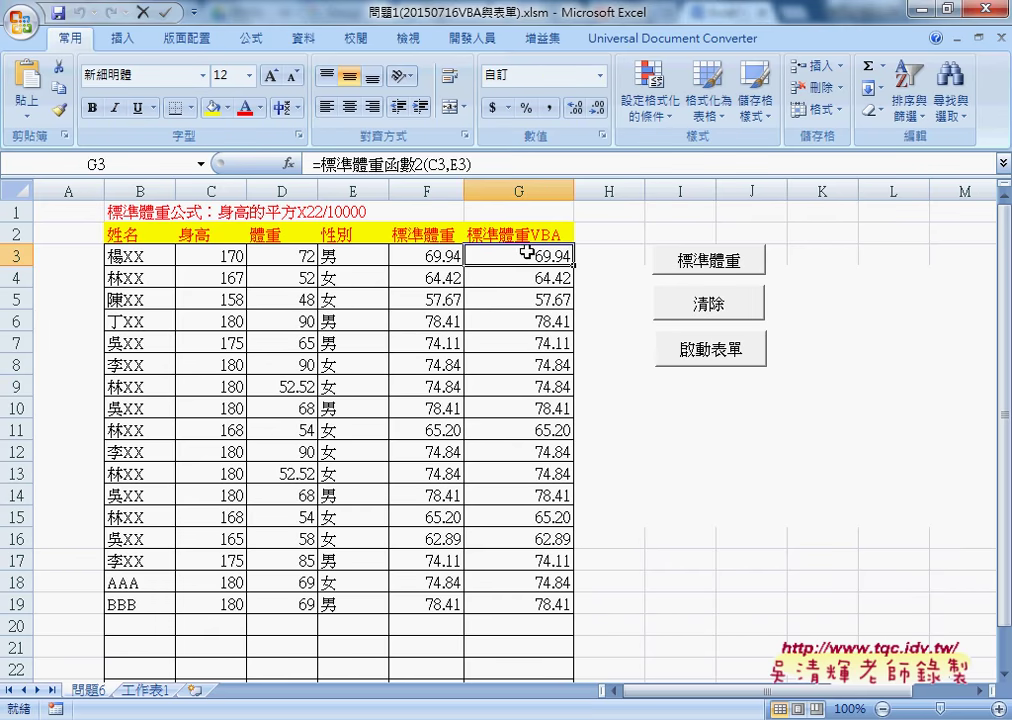
mouse_move(522, 256)
mouse_down()
mouse_move(522, 475)
mouse_move(538, 599)
mouse_up()
key(Delete)
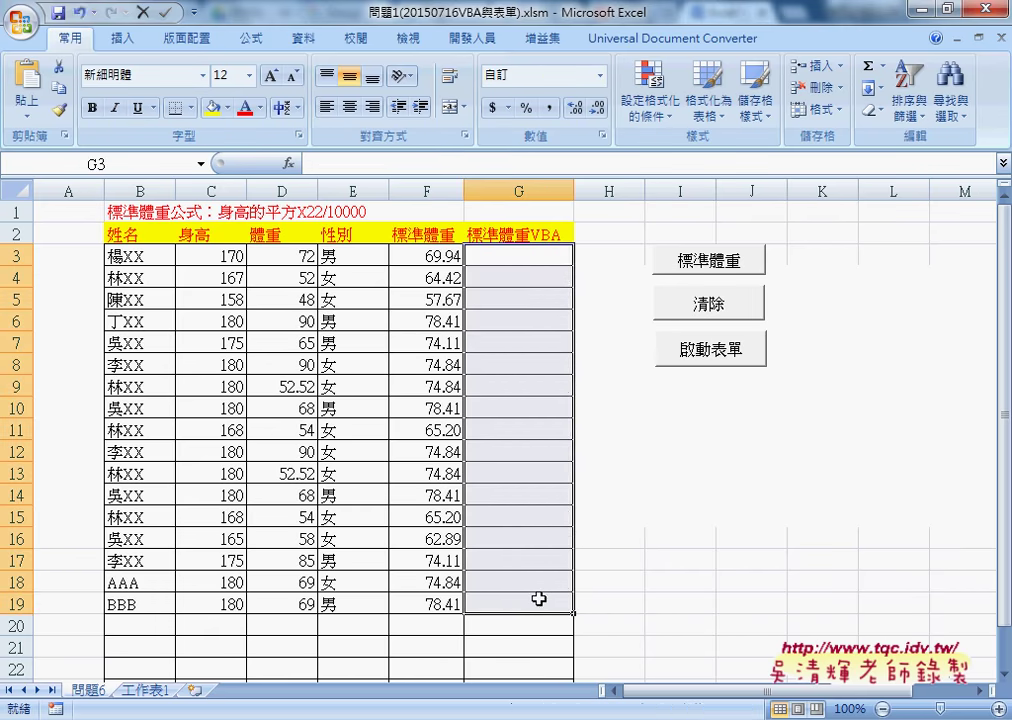
Step: From cell G3, show the 使用者定義 category in Insert Function, listing 標準體重函數2
click(522, 256)
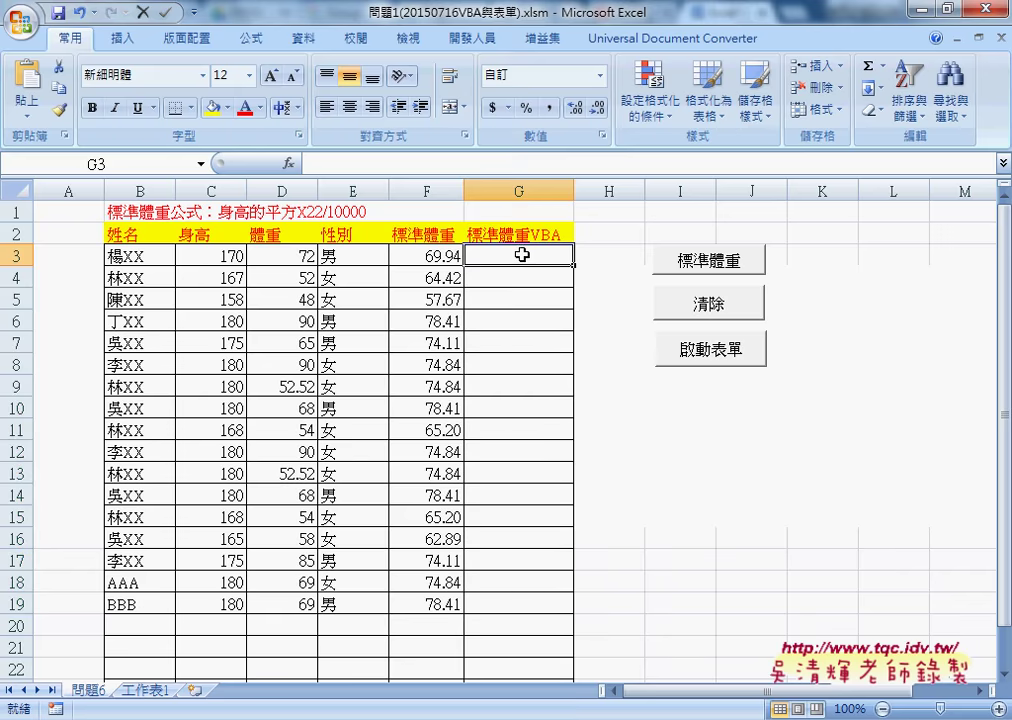
click(289, 163)
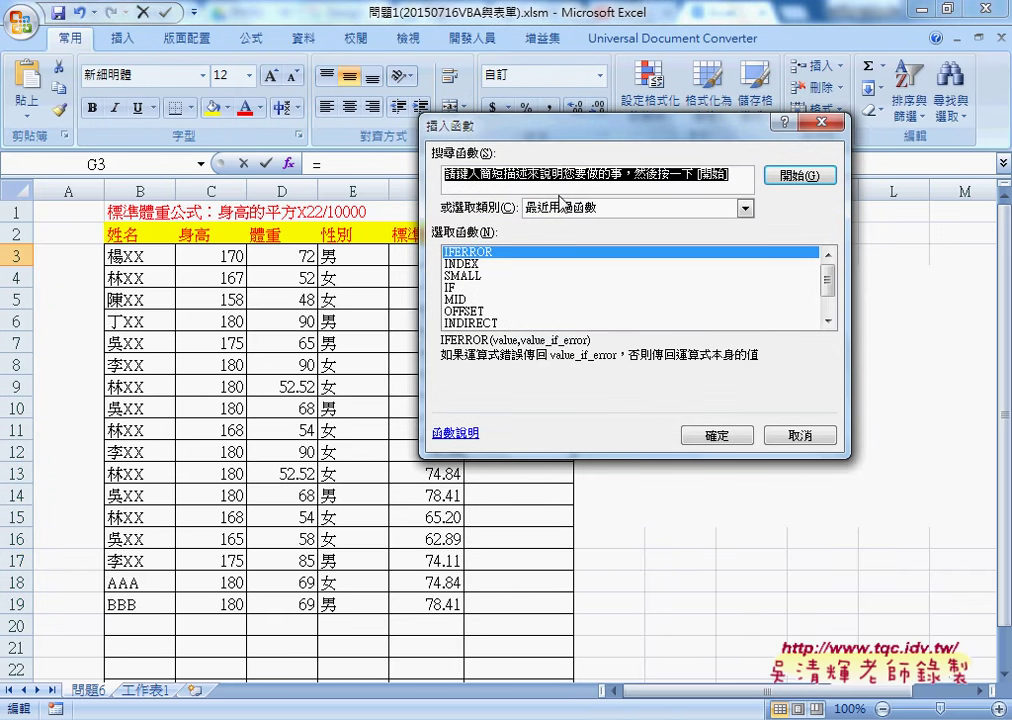
click(595, 208)
click(603, 354)
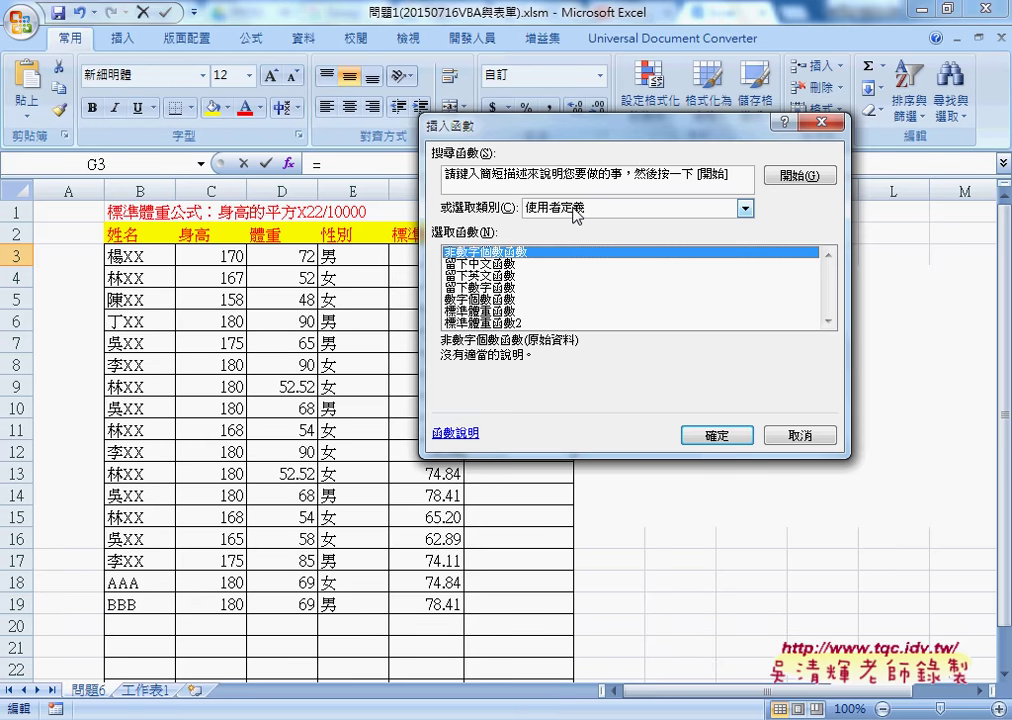
Step: Highlight 自訂表單 in line 05 of the forum outline, then return to Excel and dismiss Insert Function
mouse_move(375, 702)
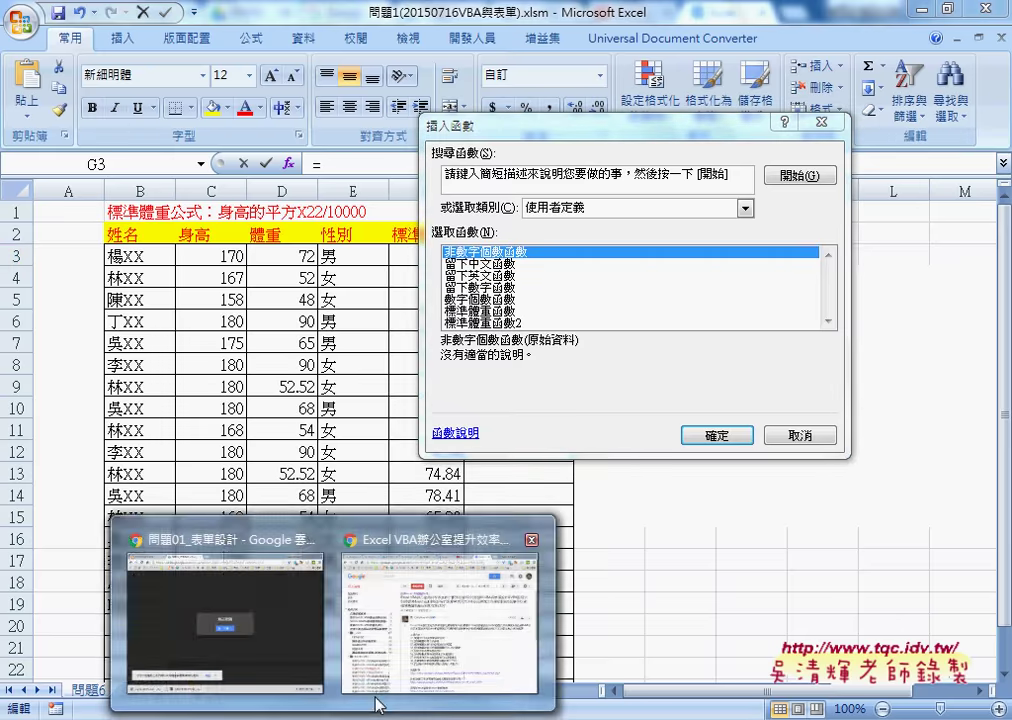
click(226, 650)
drag(527, 483, 521, 485)
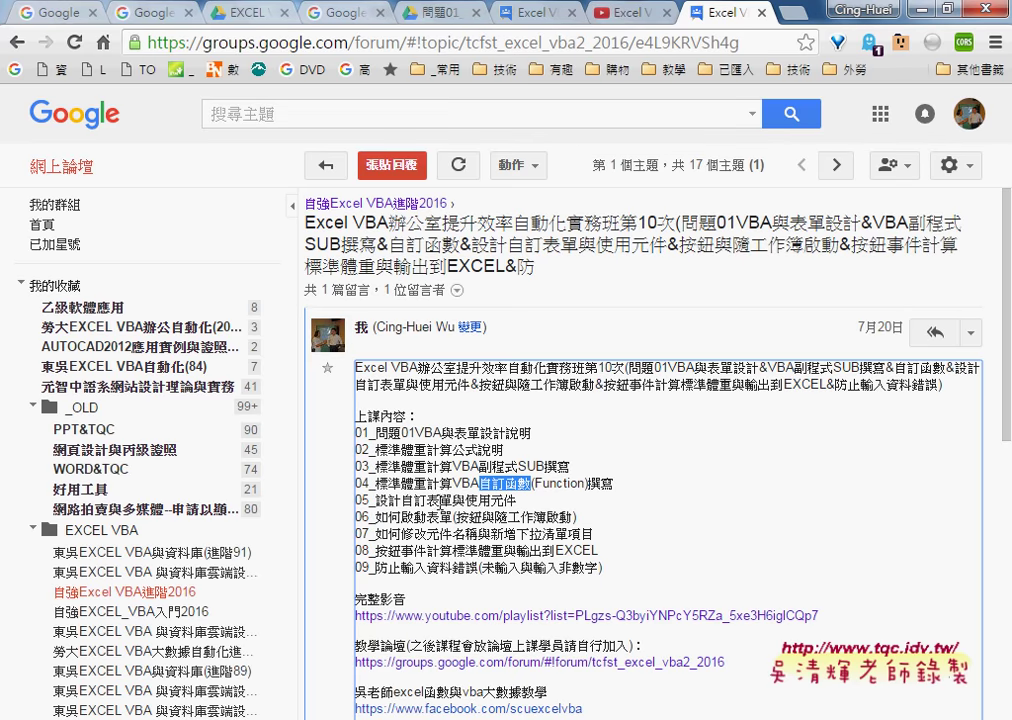
drag(401, 500, 452, 500)
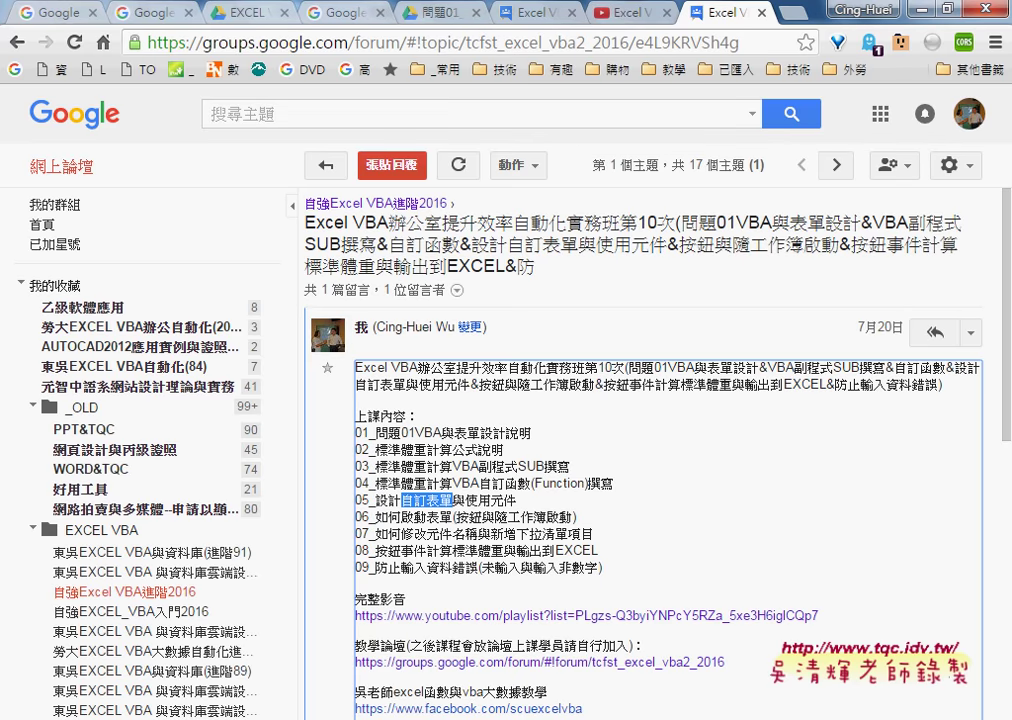
key(alt+Tab)
click(773, 437)
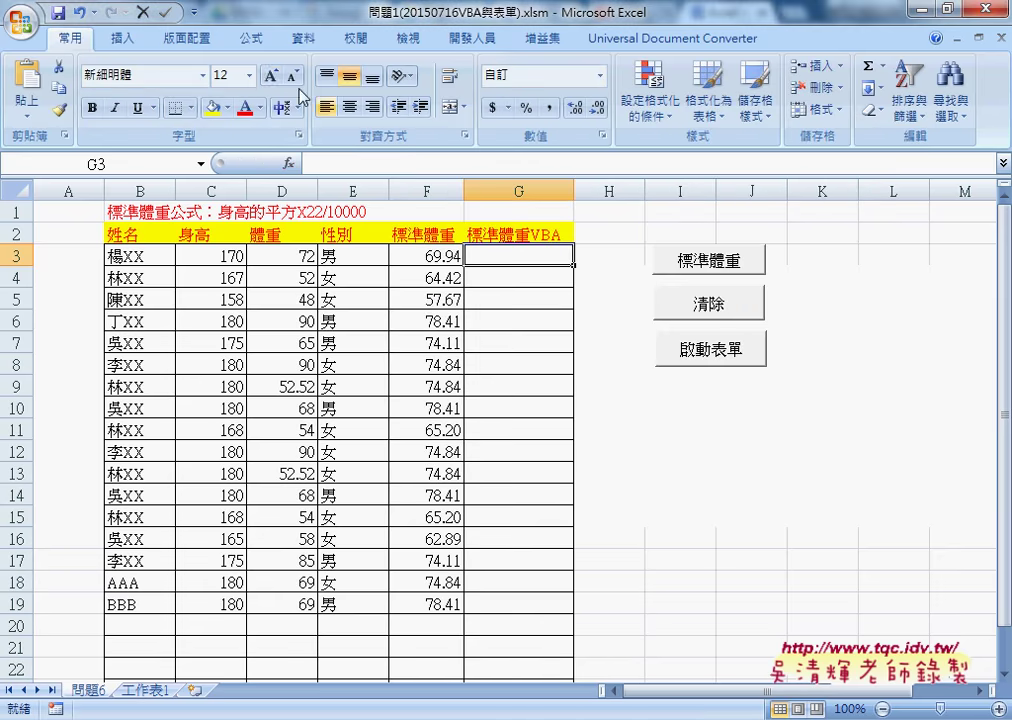
Step: From the Developer tab open Visual Basic, open the home form under 表單, and place the Toolbox to its right
click(472, 38)
click(57, 88)
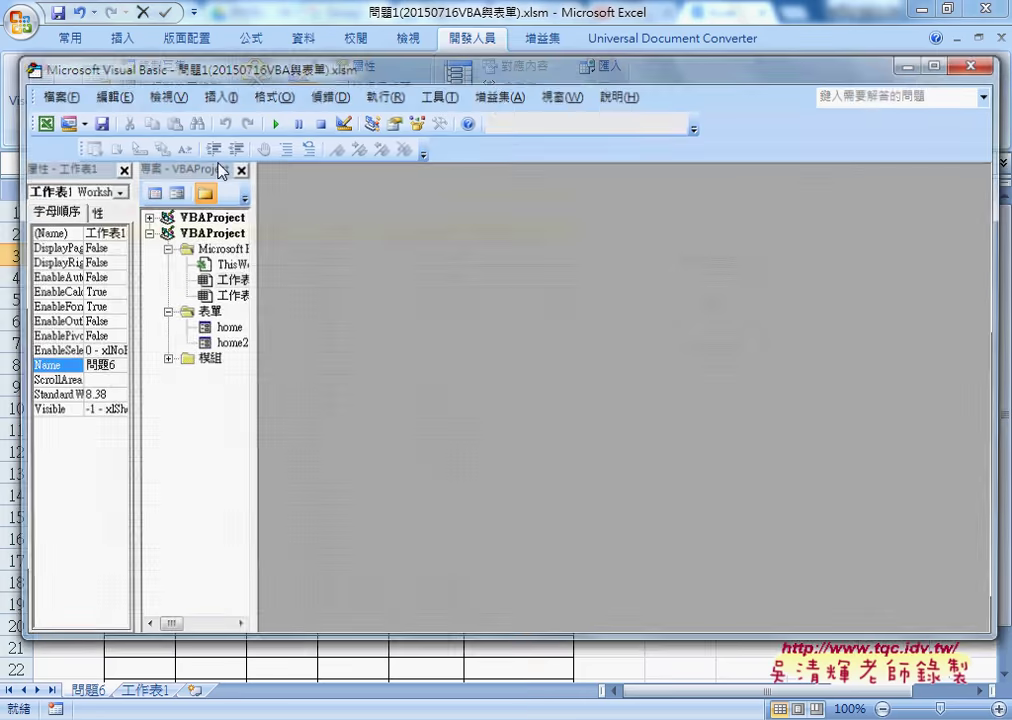
right_click(199, 268)
mouse_move(270, 352)
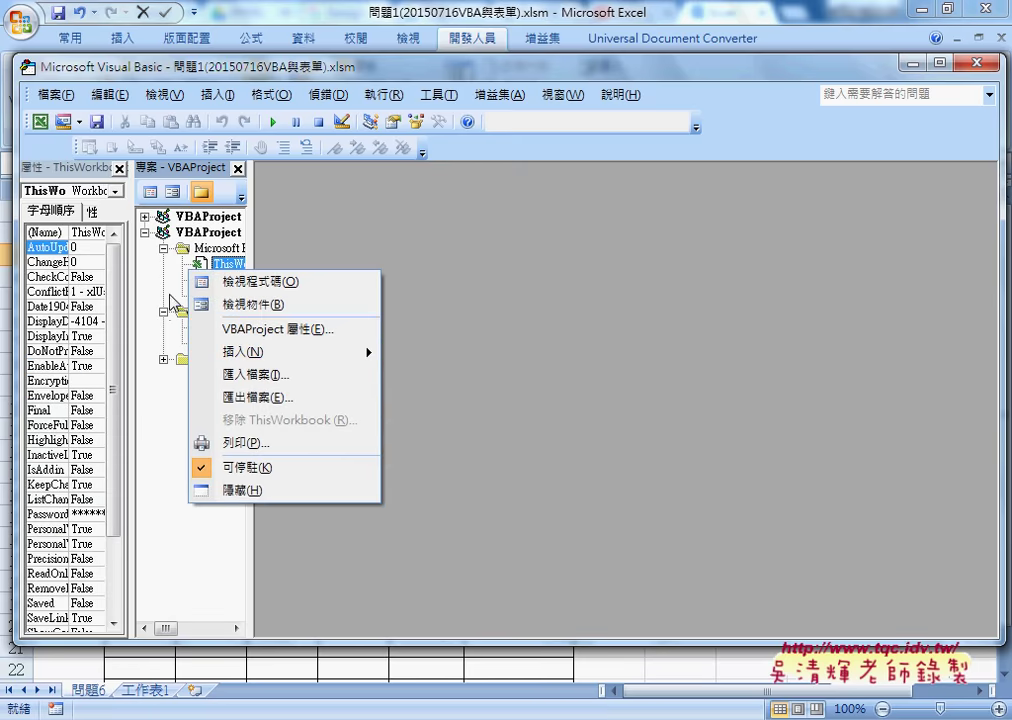
mouse_move(368, 357)
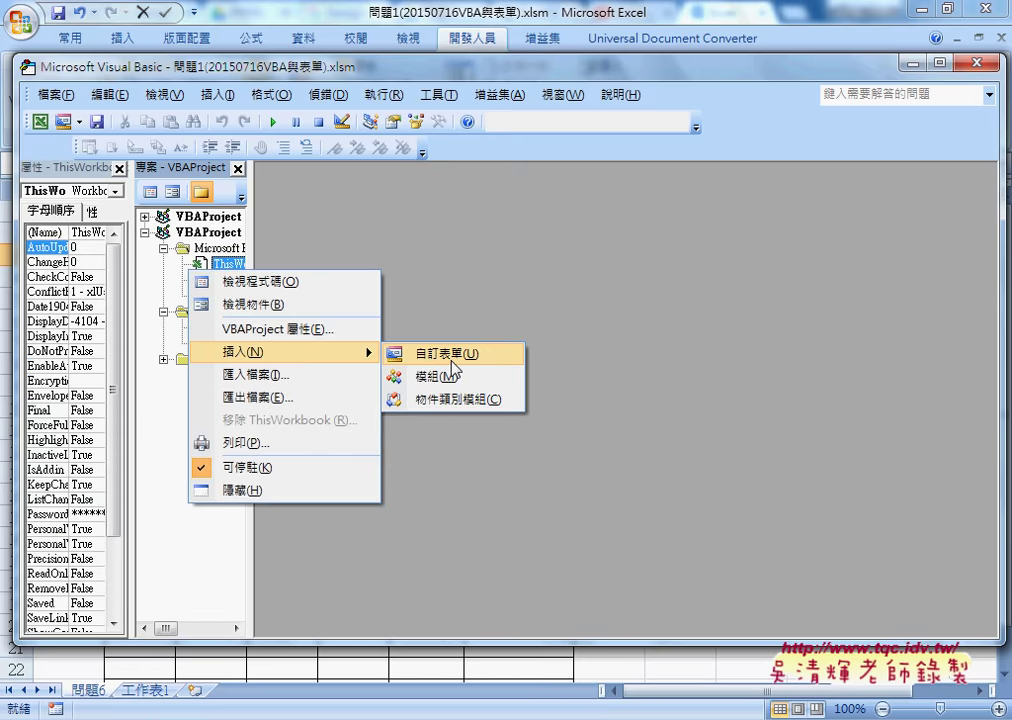
click(218, 248)
double_click(225, 327)
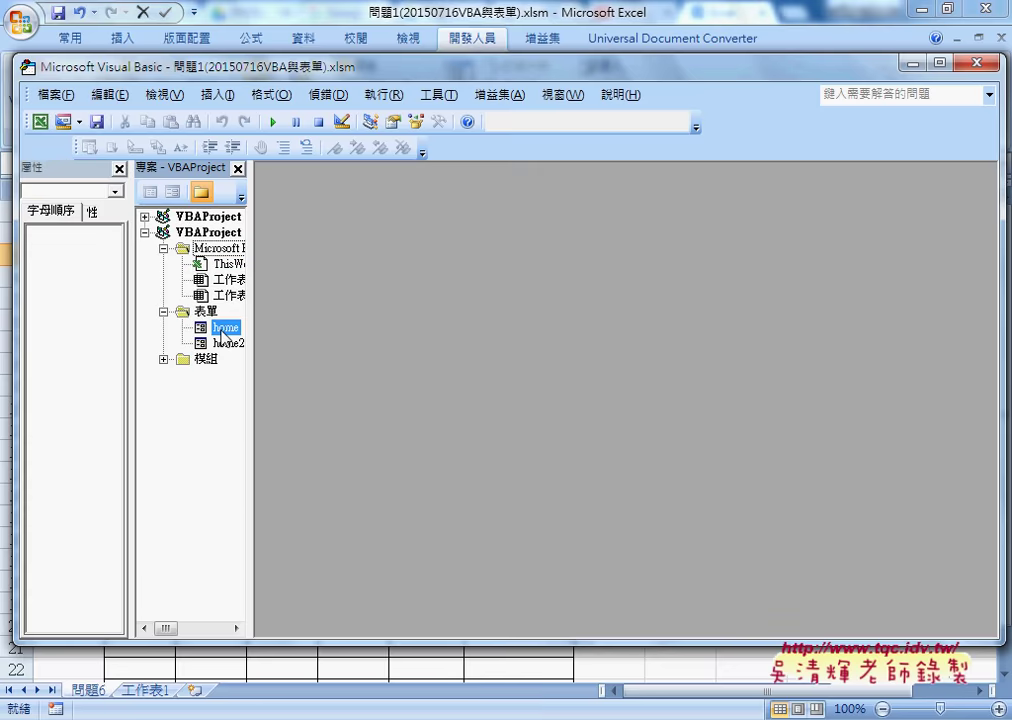
drag(93, 279, 790, 197)
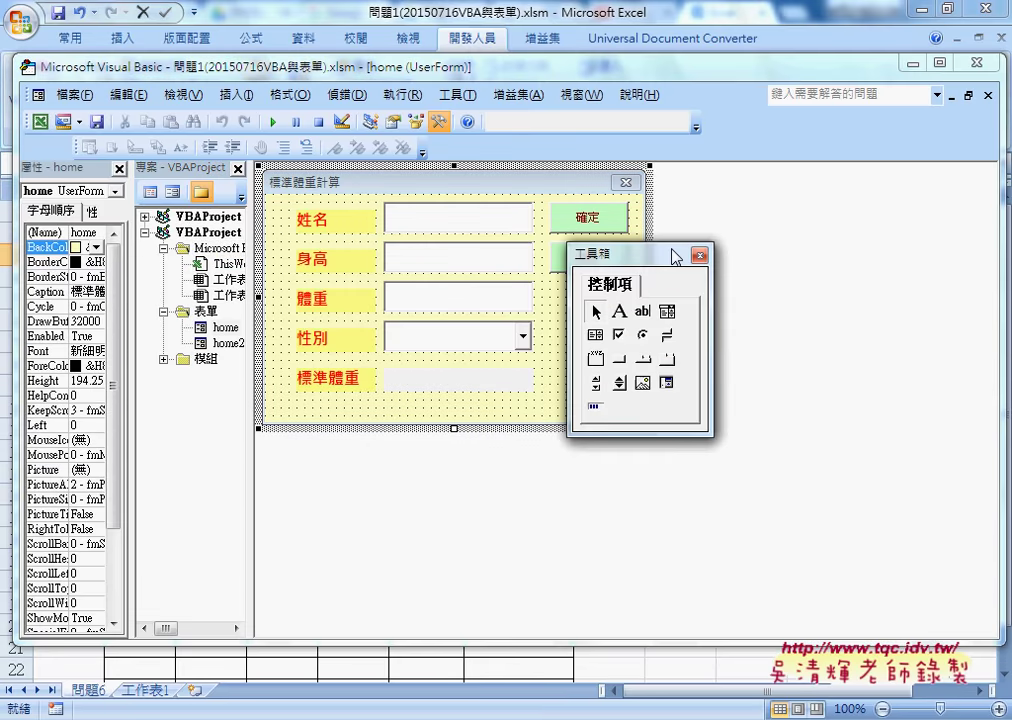
click(338, 222)
drag(755, 200, 717, 192)
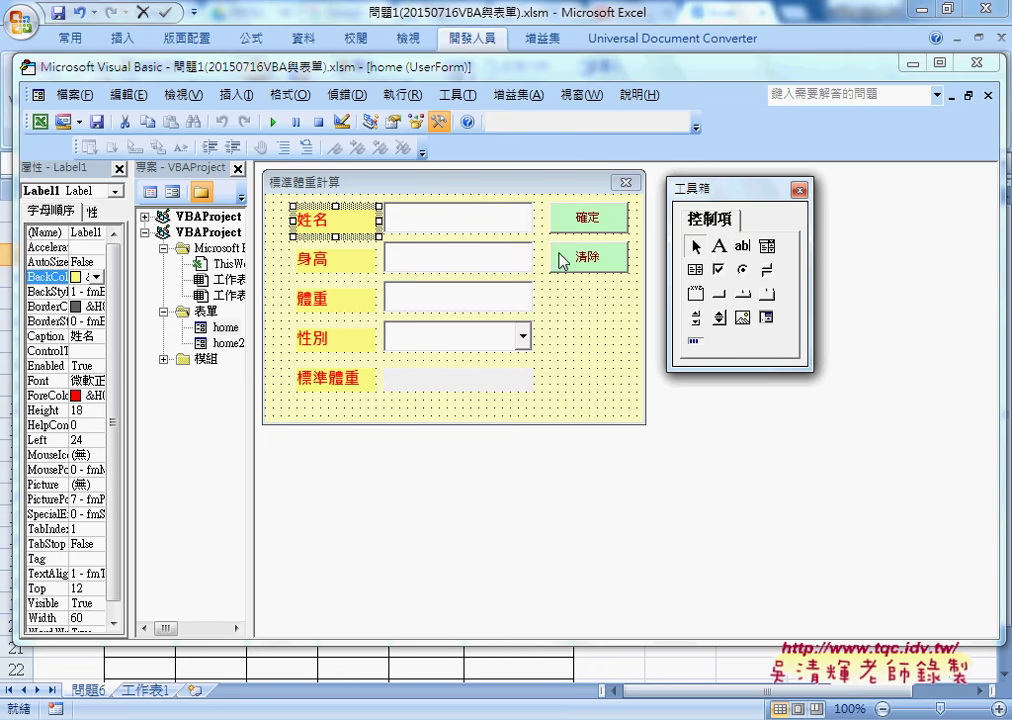
click(472, 230)
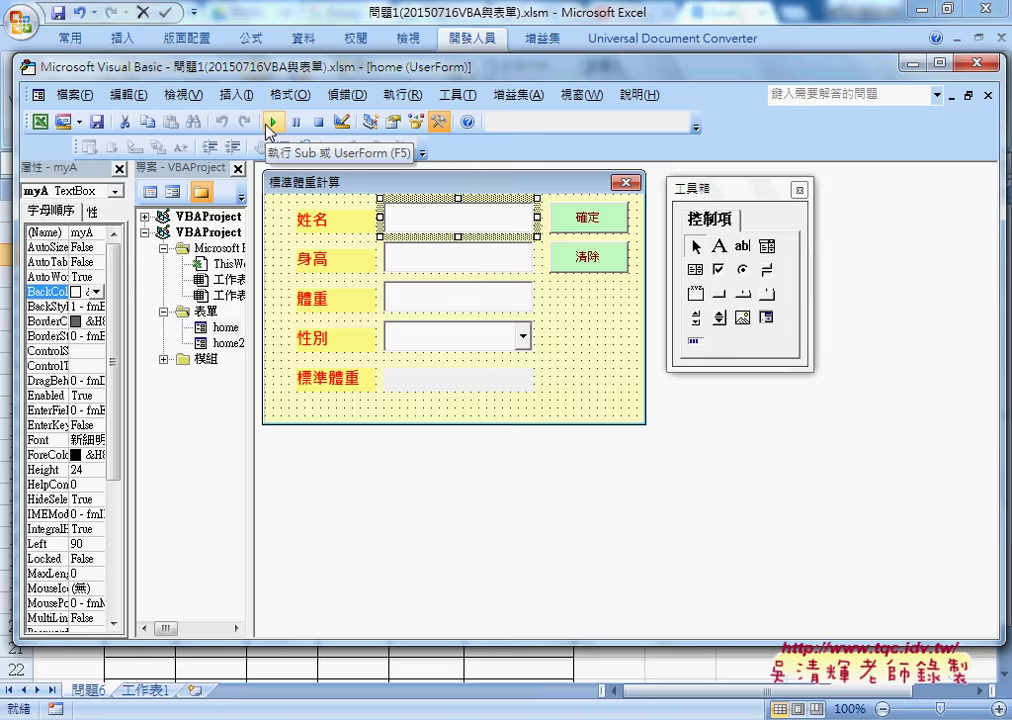
Step: Uncover the worksheet and launch the 標準體重計算 form, moving it up and to the right
drag(337, 66, 616, 57)
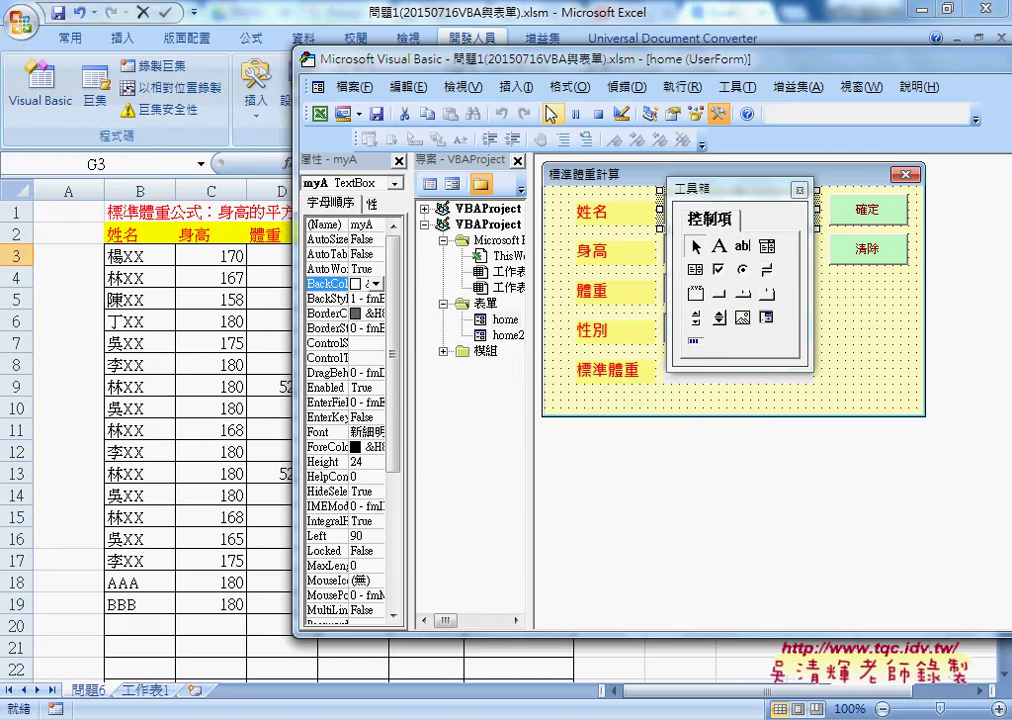
click(155, 390)
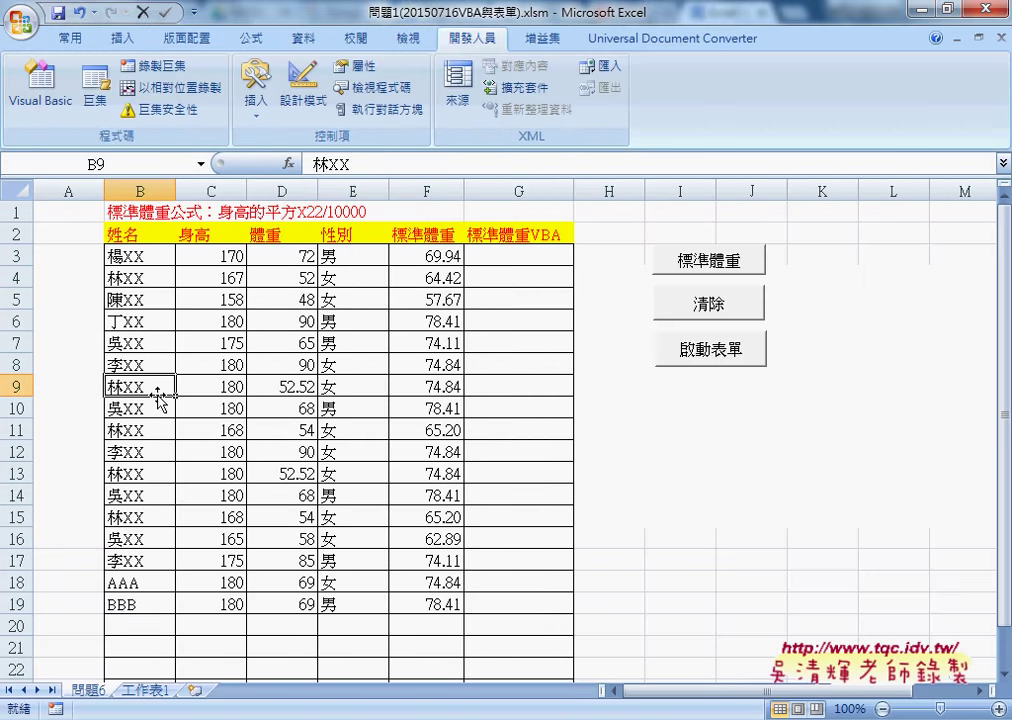
click(722, 366)
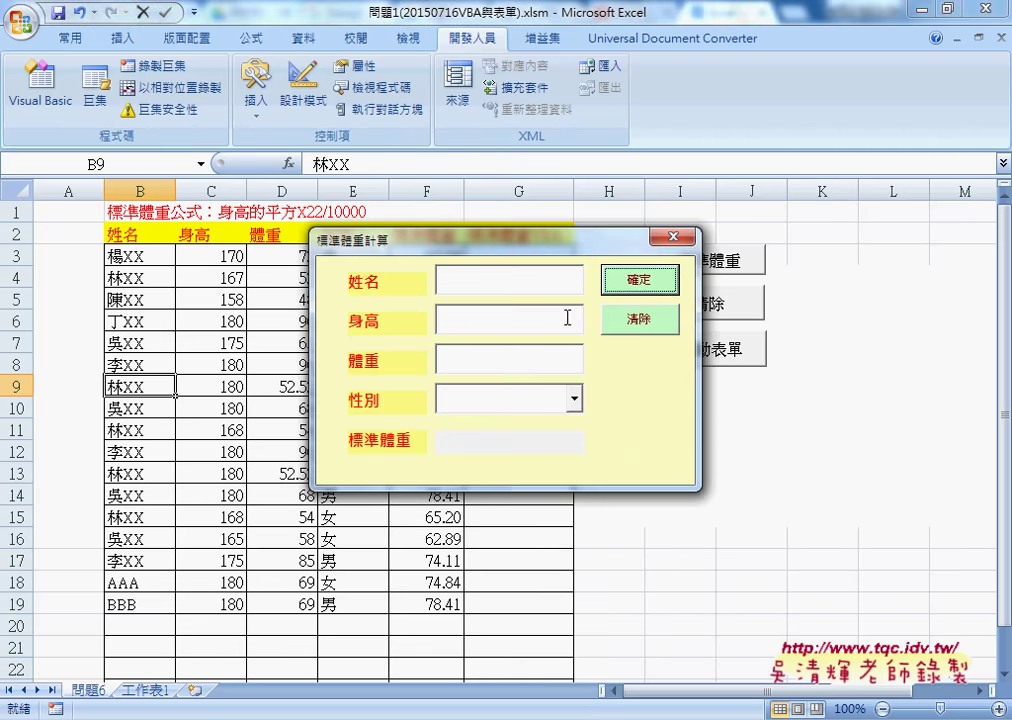
drag(484, 250, 551, 163)
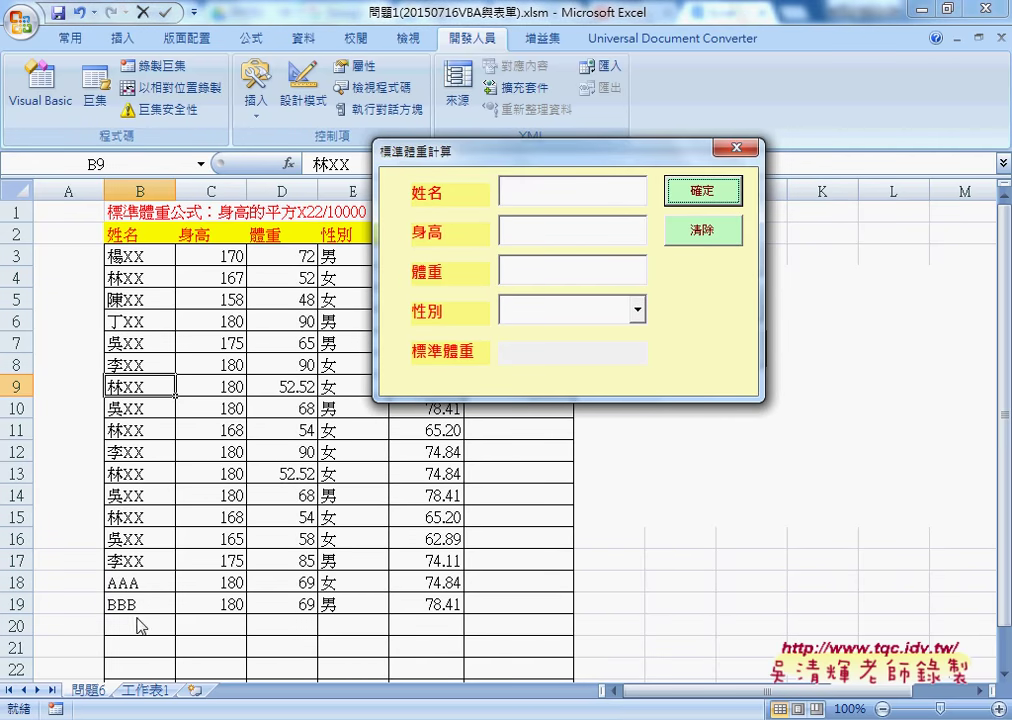
Step: Fill in name CCC, height 175, weight 60 and choose 女 as the gender
click(527, 189)
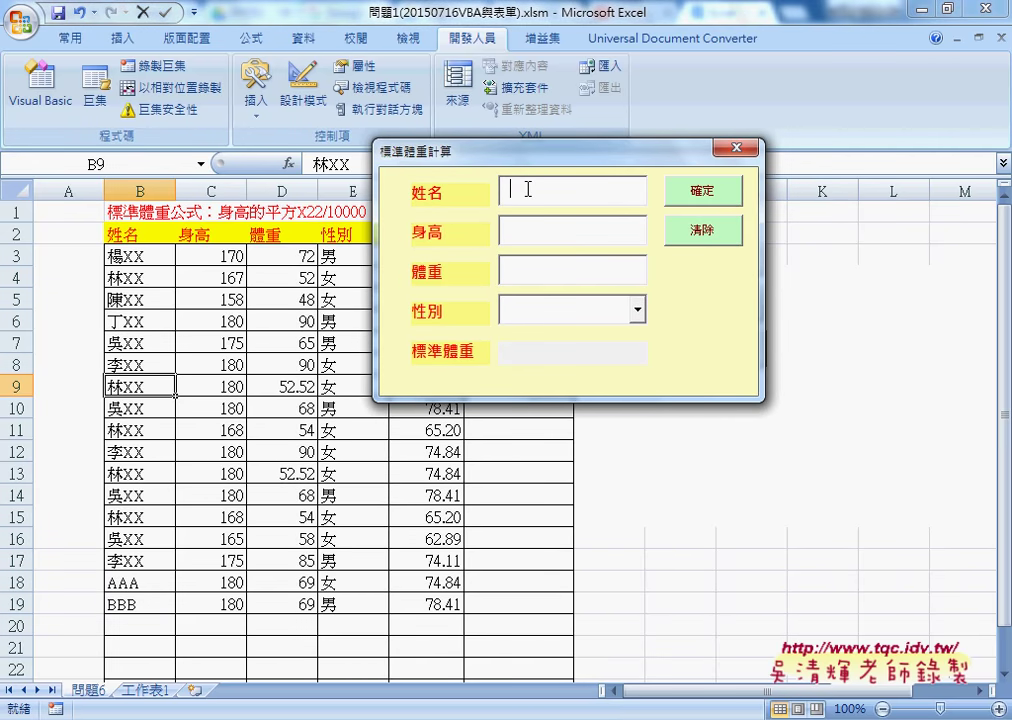
text(CCC)
key(Tab)
text(175)
click(550, 280)
text(60)
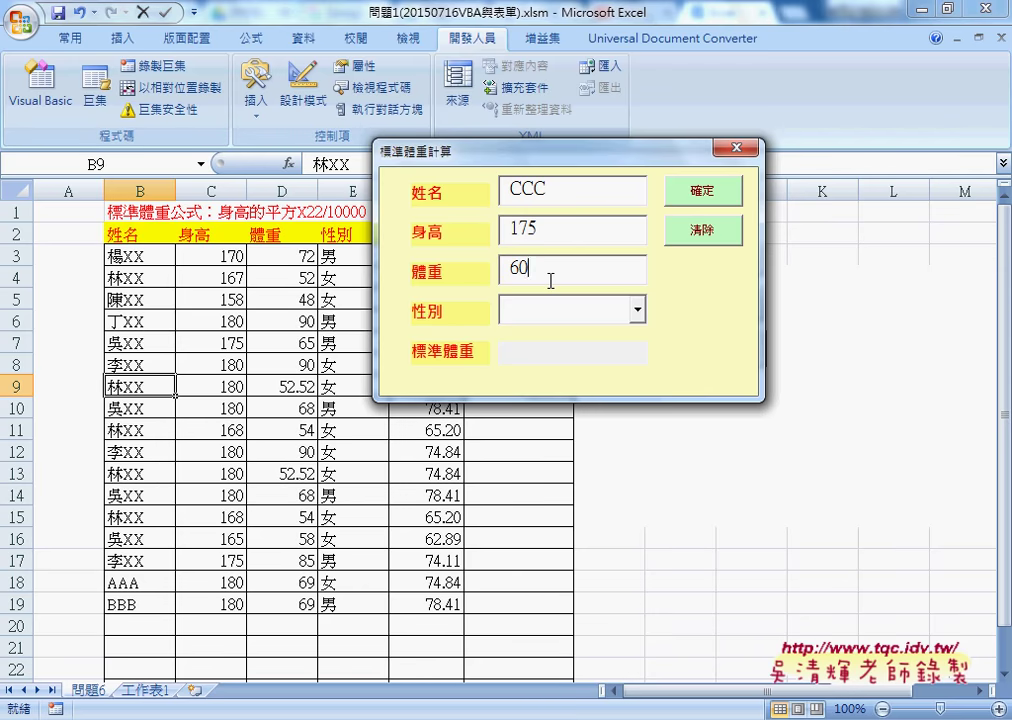
click(637, 311)
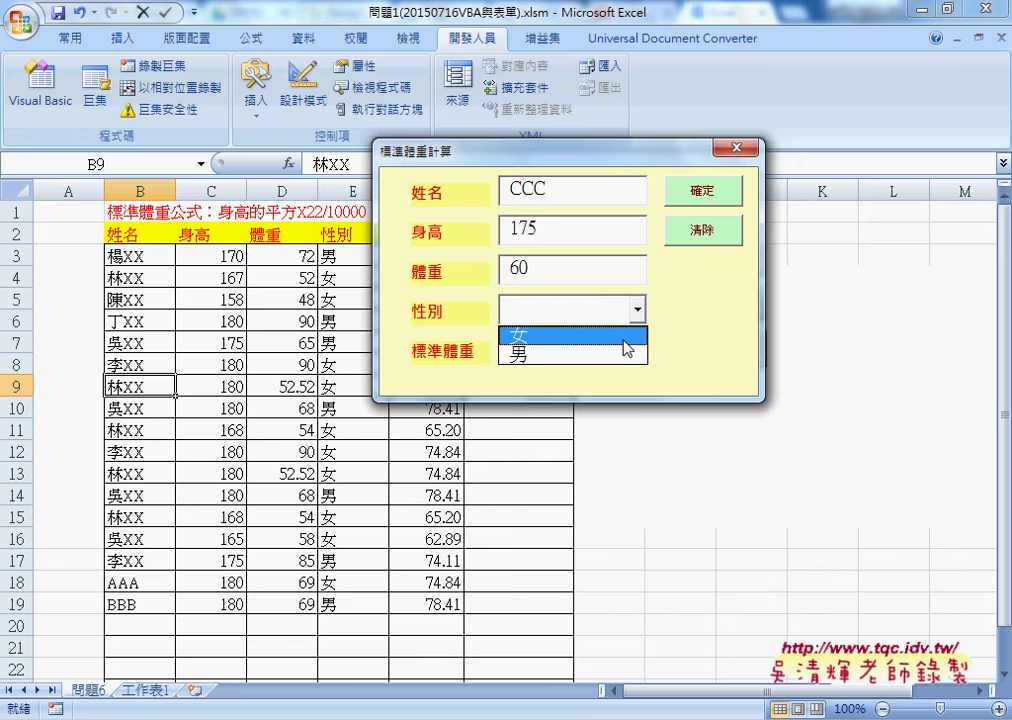
click(604, 334)
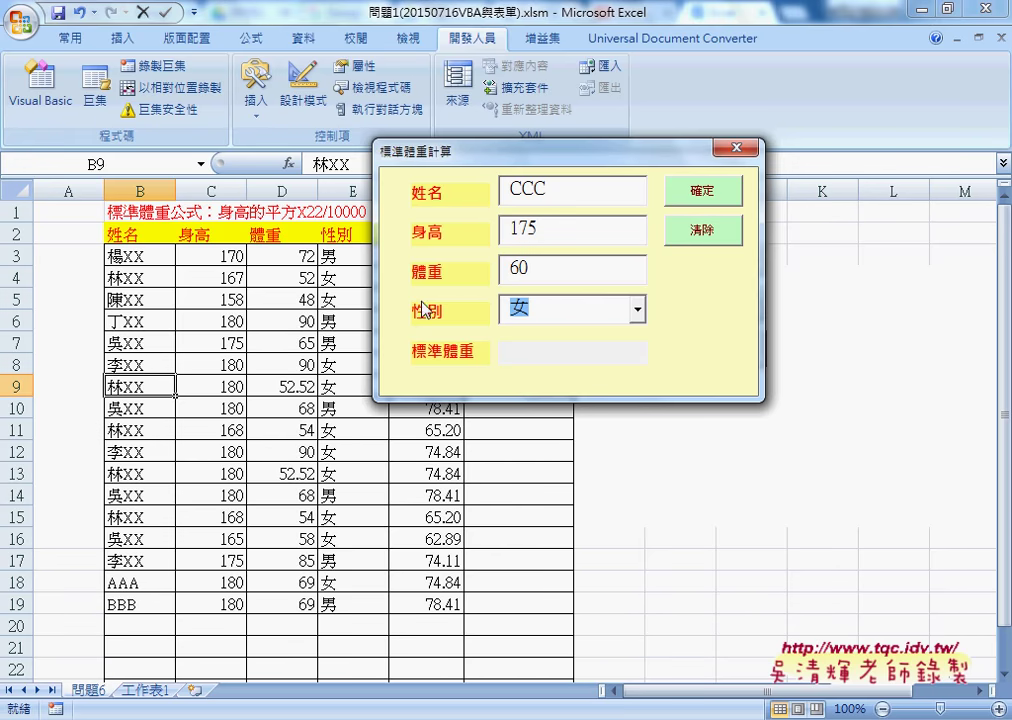
click(638, 313)
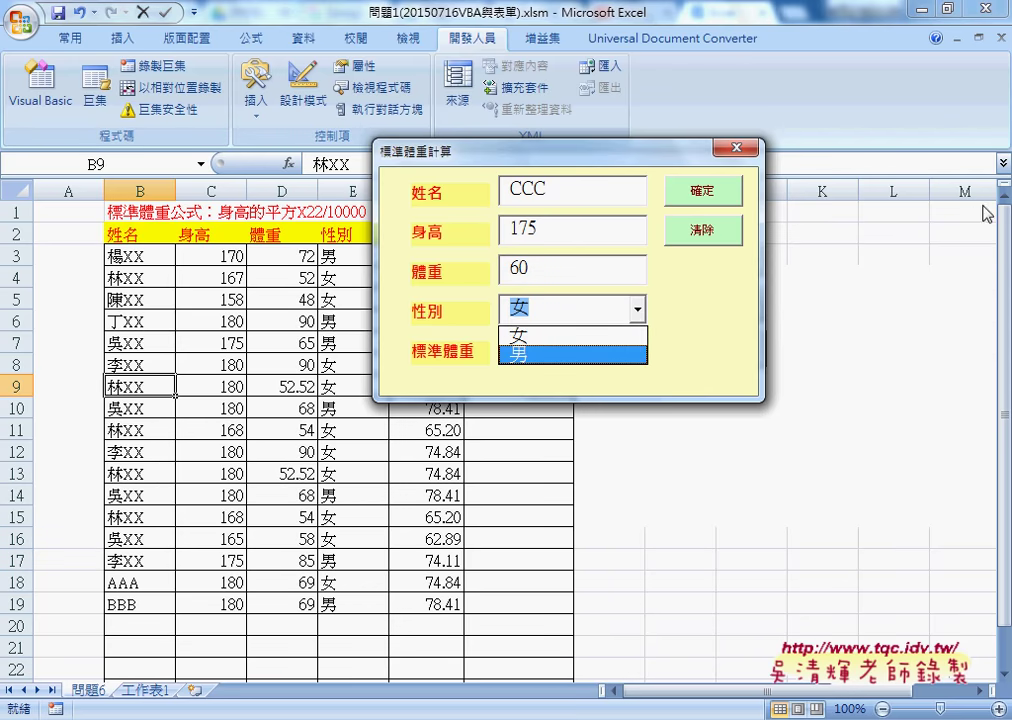
click(555, 315)
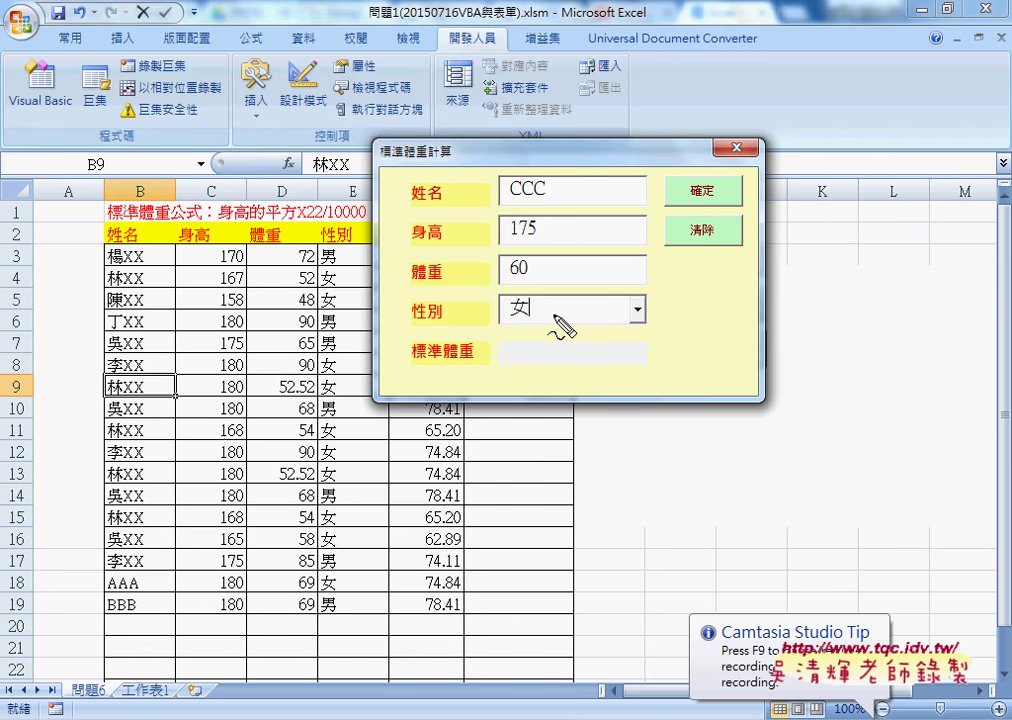
Step: Mark the empty result, 標準體重 label and empty table rows with the screen pen, then clear the marks
drag(560, 348, 545, 368)
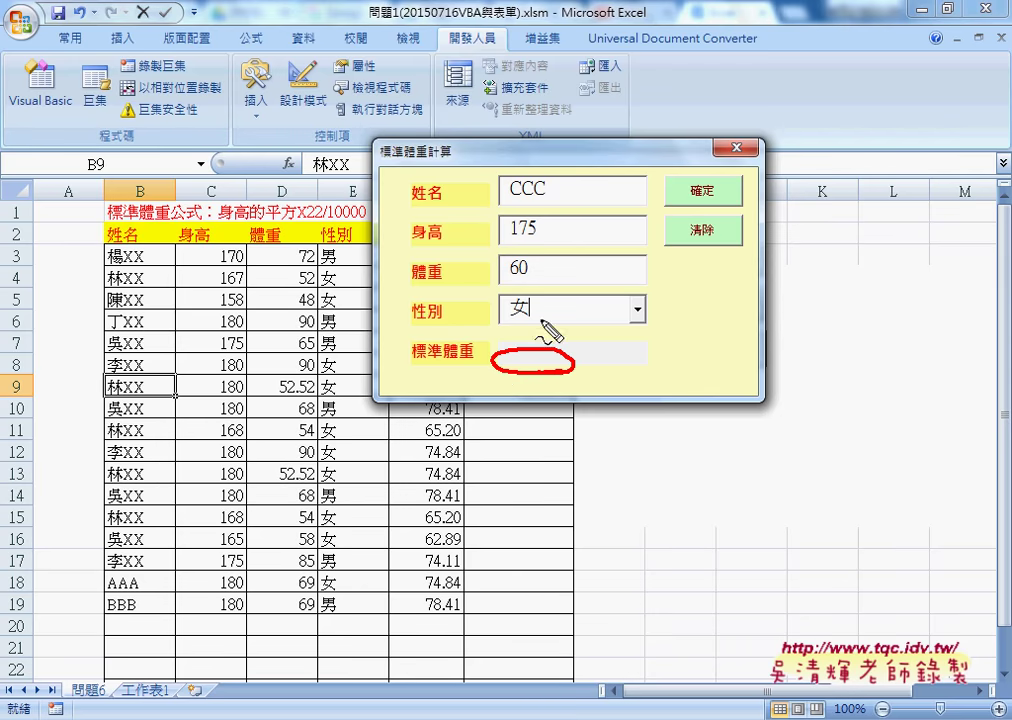
drag(411, 362, 474, 361)
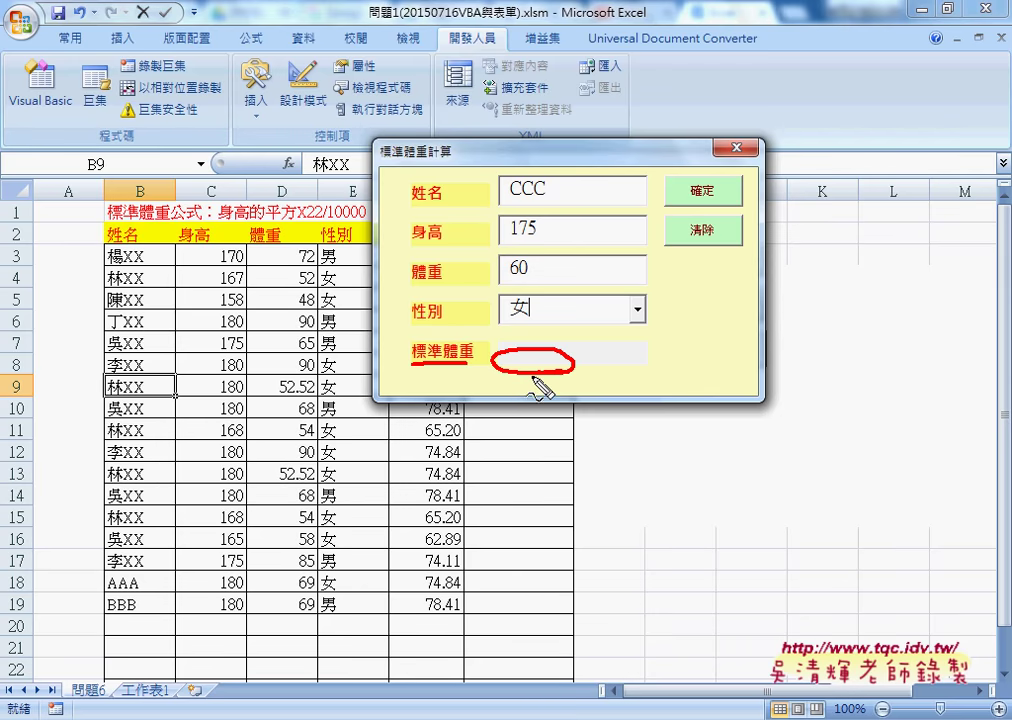
mouse_move(89, 608)
mouse_down()
mouse_move(90, 650)
mouse_move(470, 648)
mouse_up()
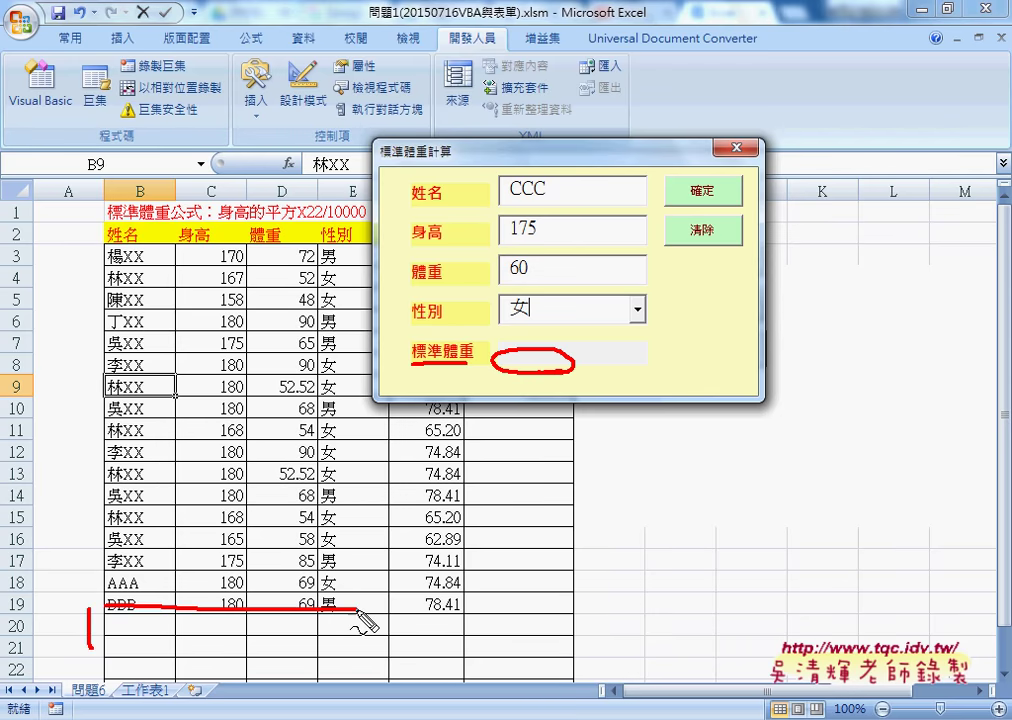
drag(117, 646, 490, 646)
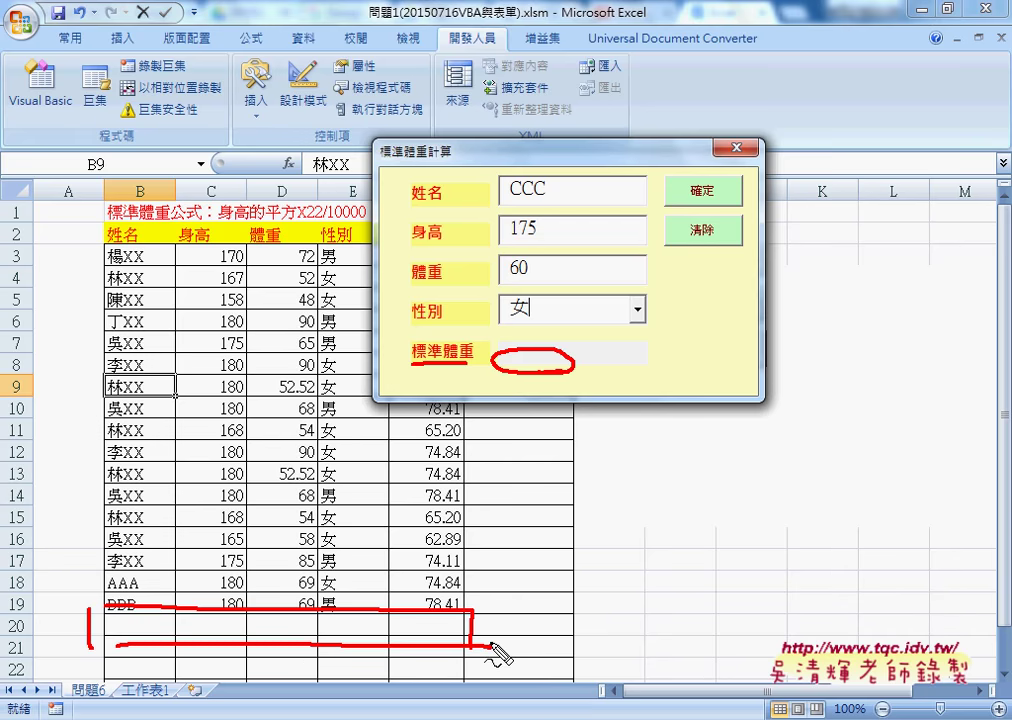
mouse_move(410, 204)
mouse_down()
mouse_move(241, 384)
mouse_move(210, 598)
mouse_move(238, 563)
mouse_up()
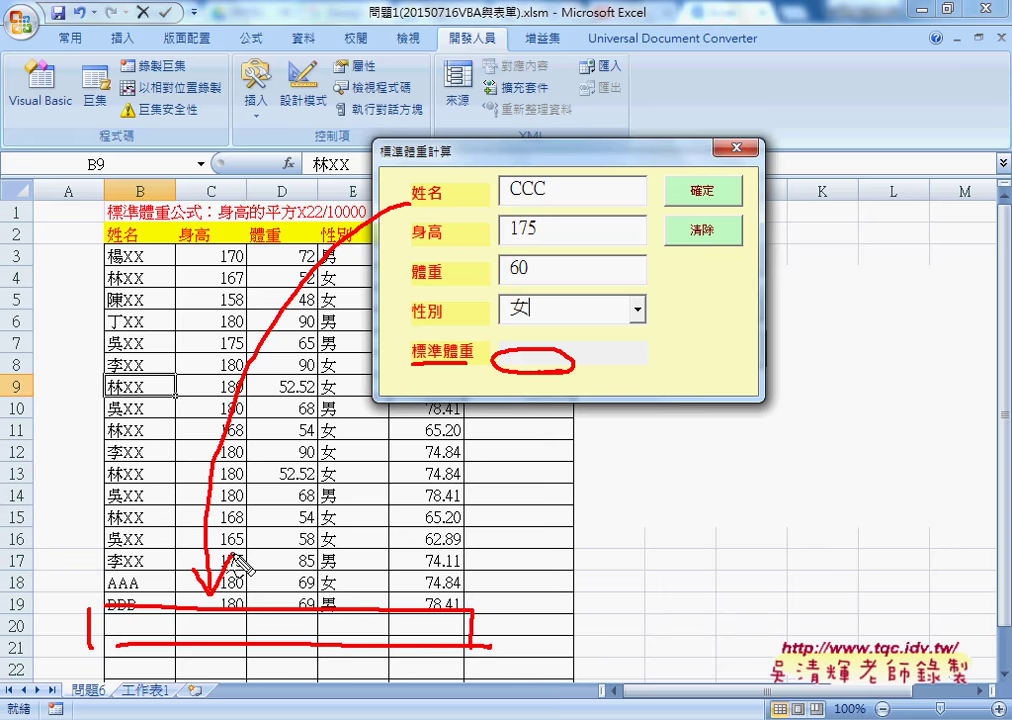
key(Escape)
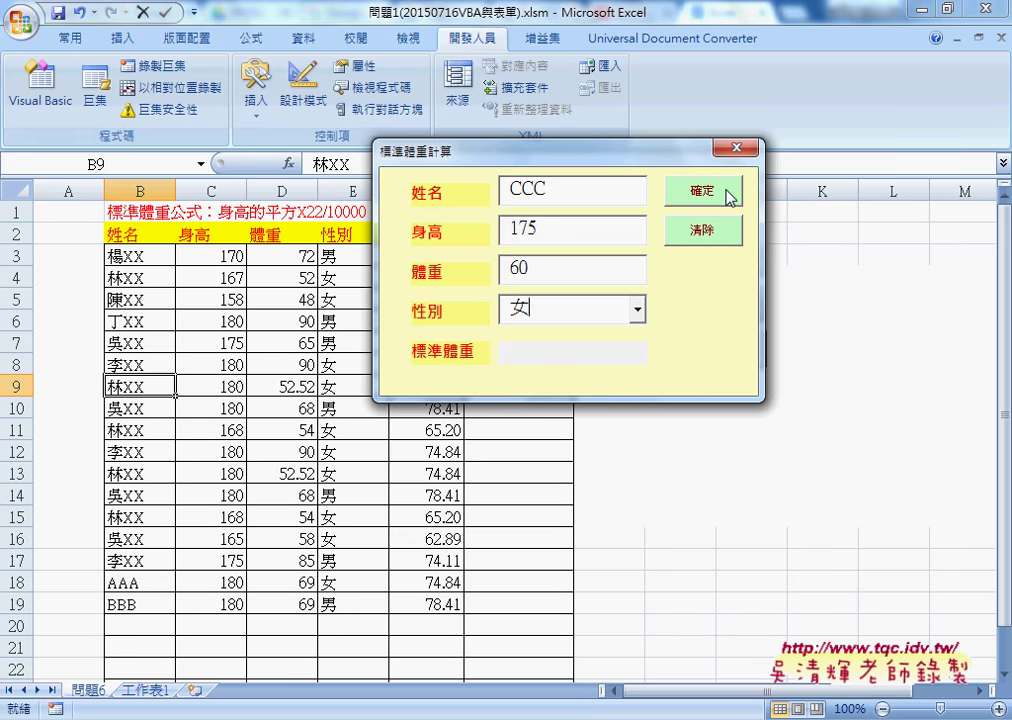
Step: Calculate 70.74 for CCC to append row 20, mark the new row, then close the form
click(729, 197)
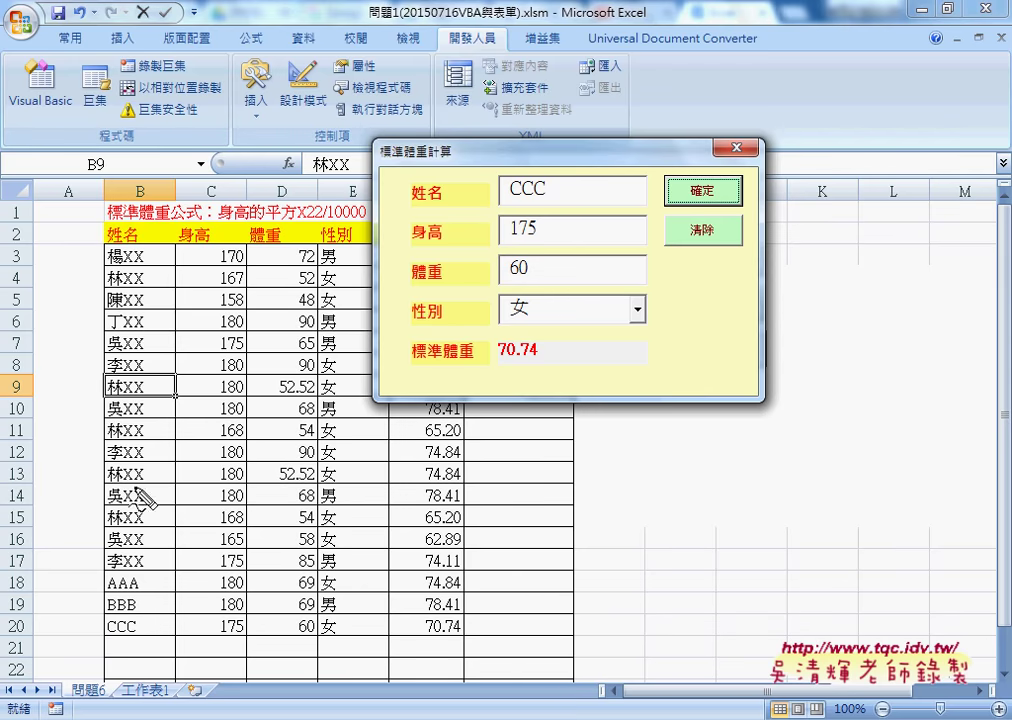
mouse_move(137, 428)
mouse_down()
mouse_move(128, 572)
mouse_move(148, 557)
mouse_up()
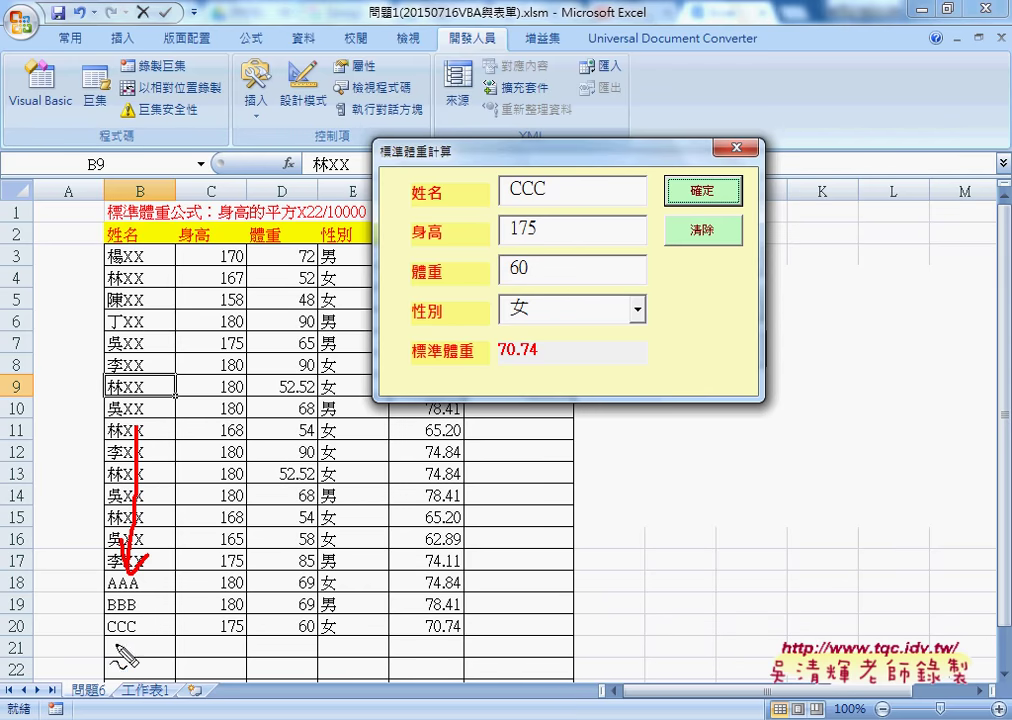
mouse_move(140, 610)
mouse_down()
mouse_move(130, 642)
mouse_move(53, 633)
mouse_move(14, 642)
mouse_up()
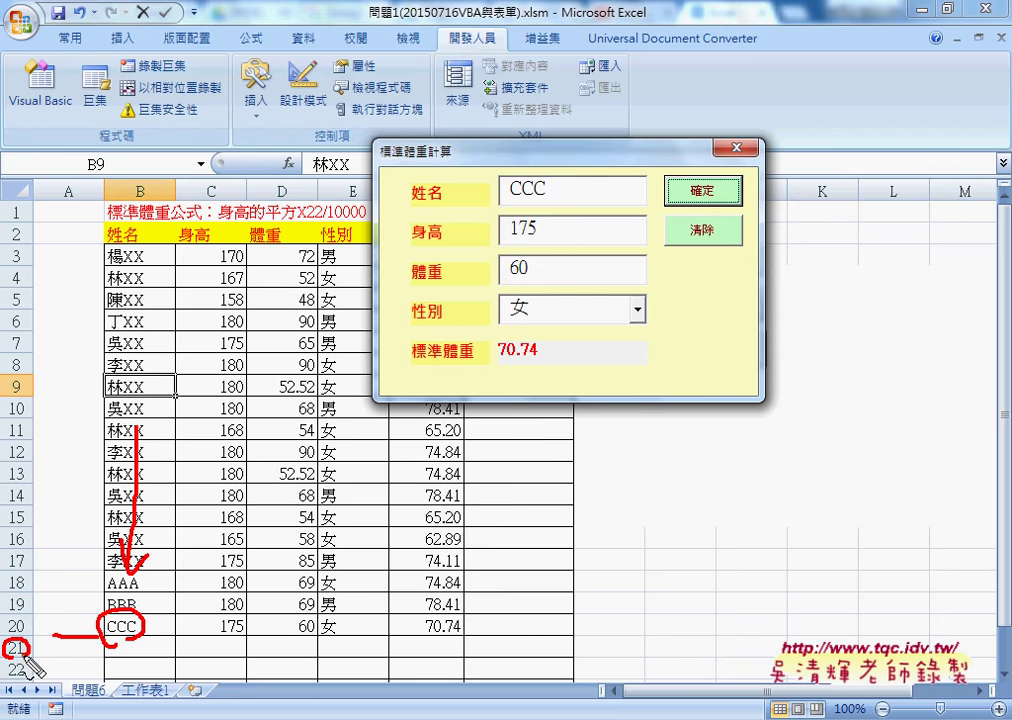
drag(150, 627, 178, 636)
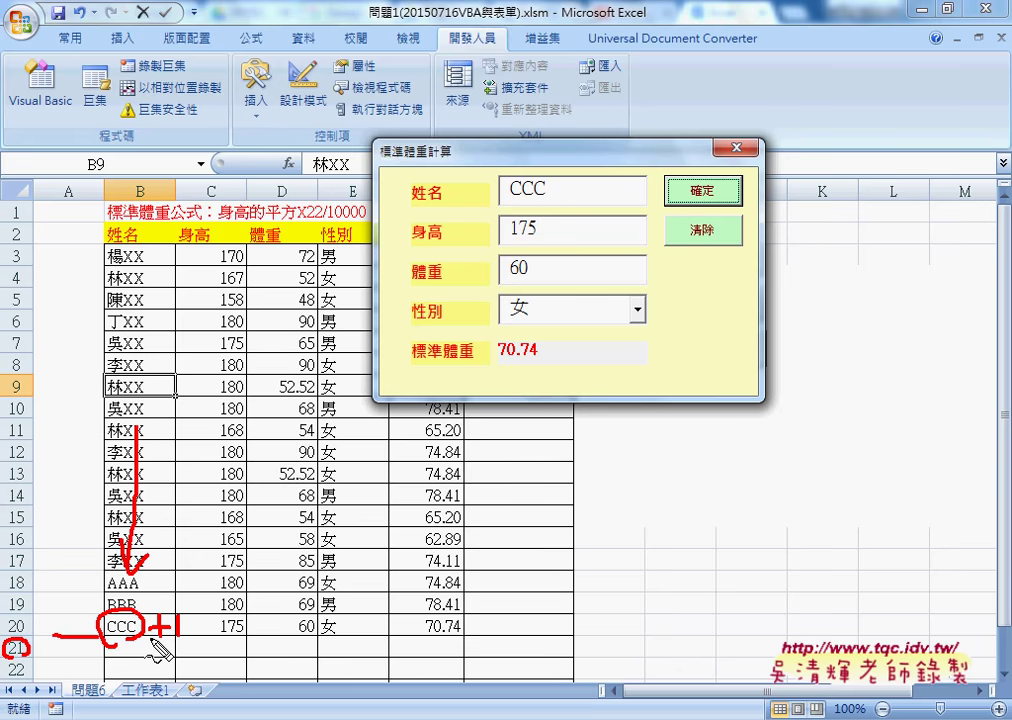
key(Escape)
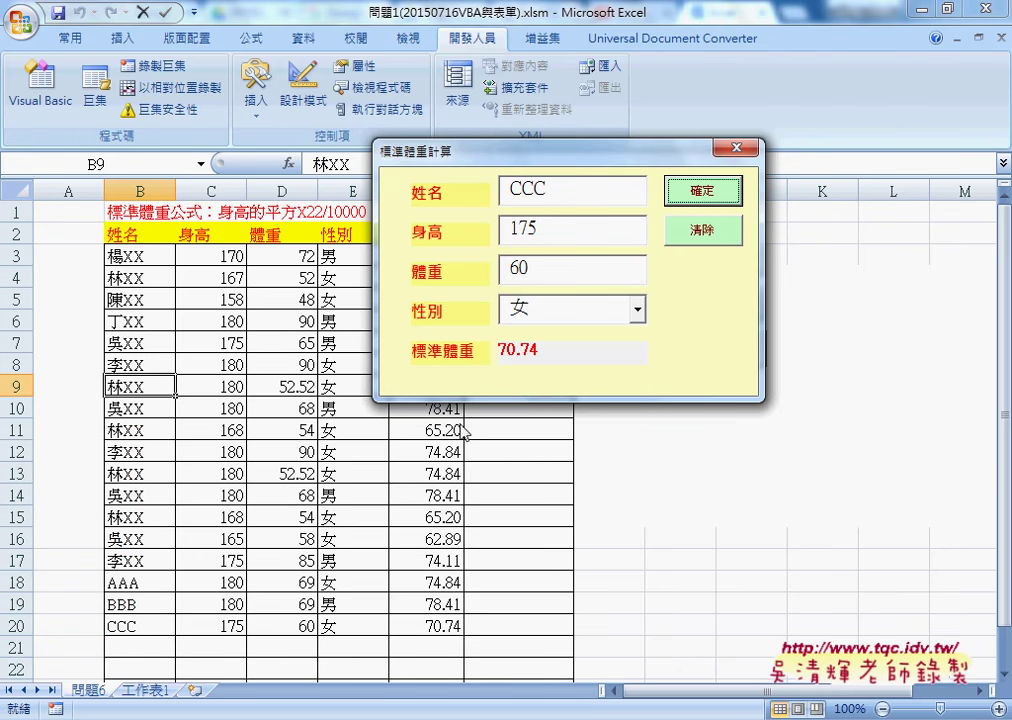
click(705, 196)
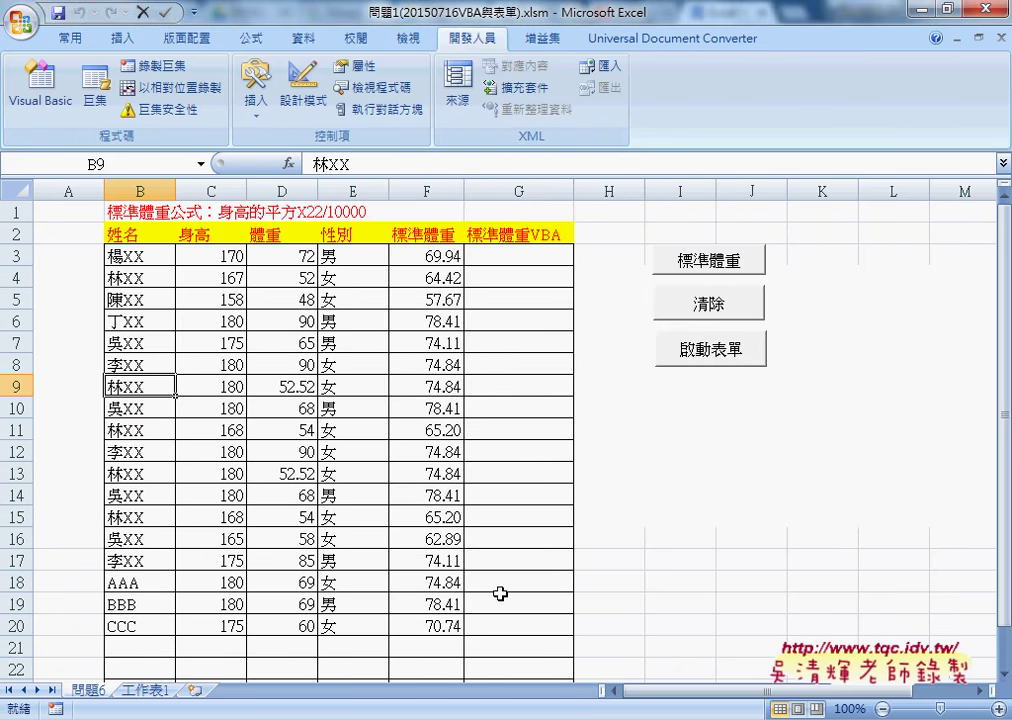
click(448, 628)
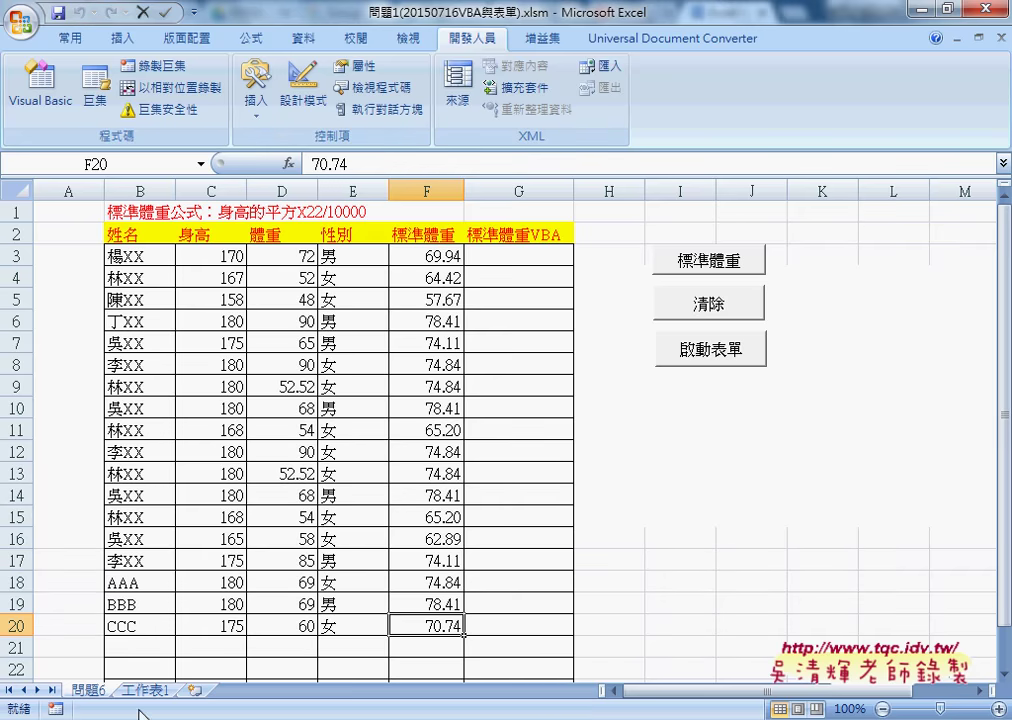
click(20, 718)
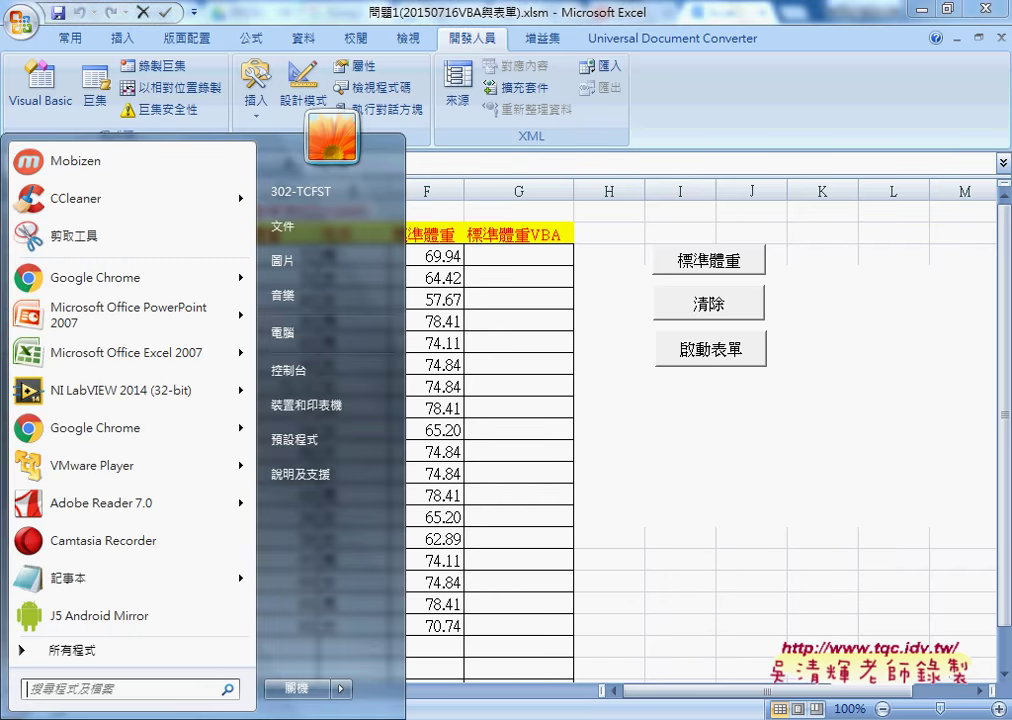
click(125, 655)
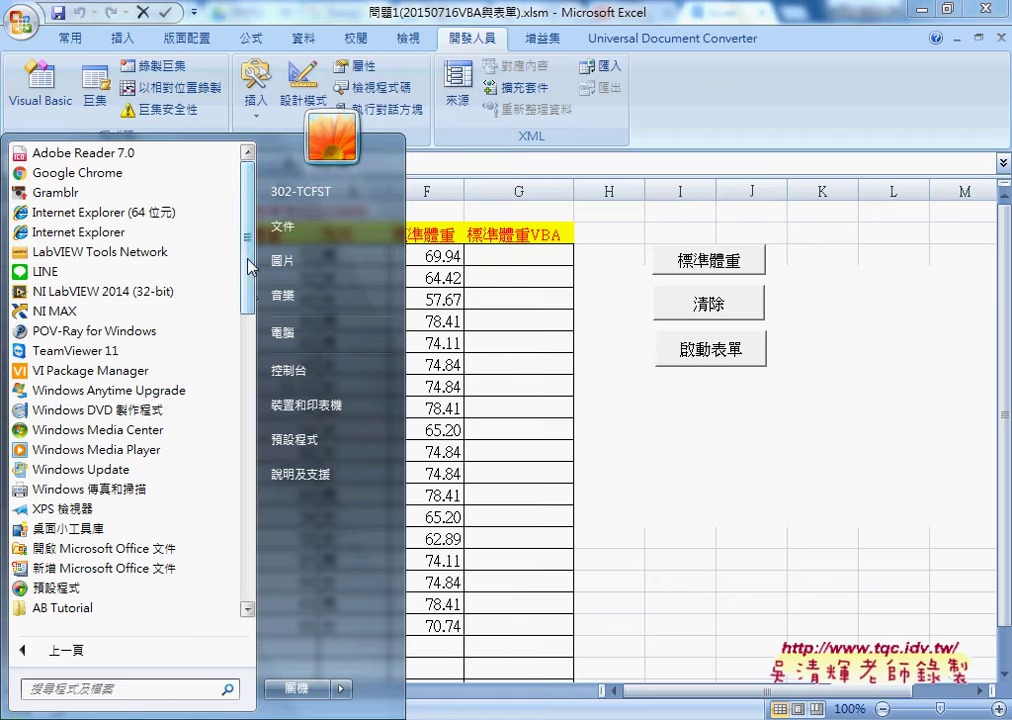
drag(250, 262, 250, 480)
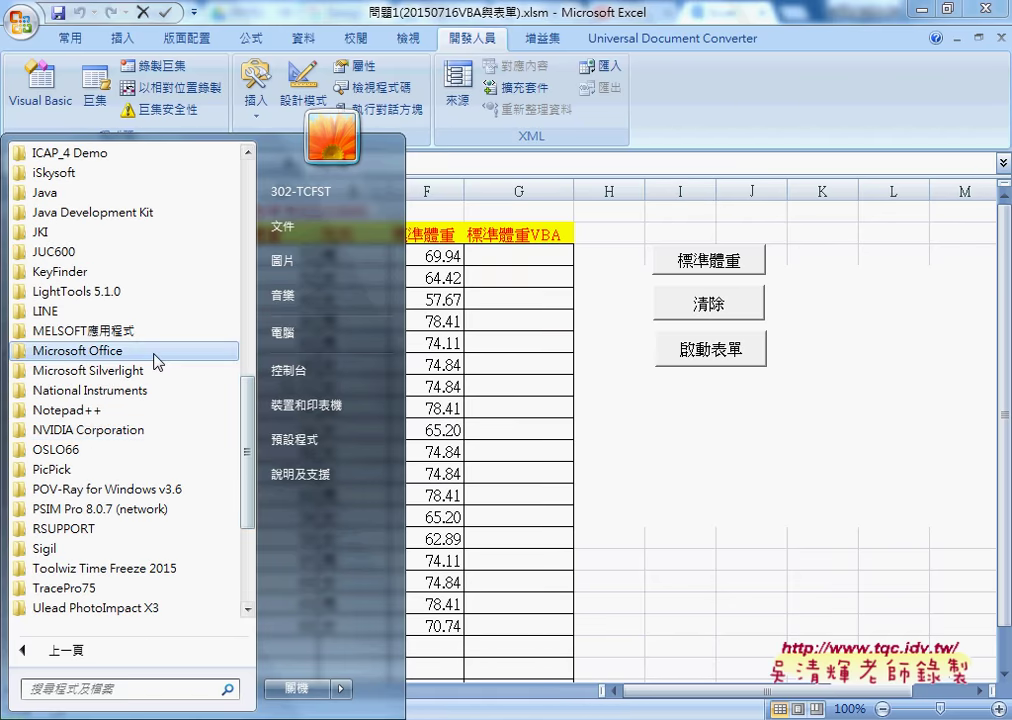
click(154, 355)
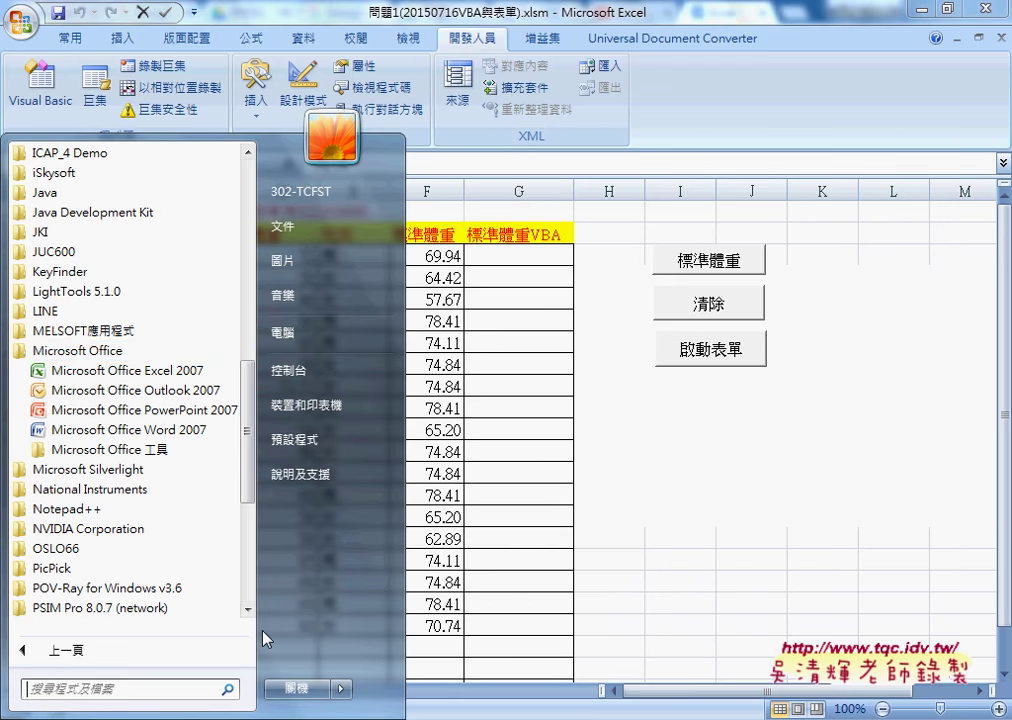
click(340, 714)
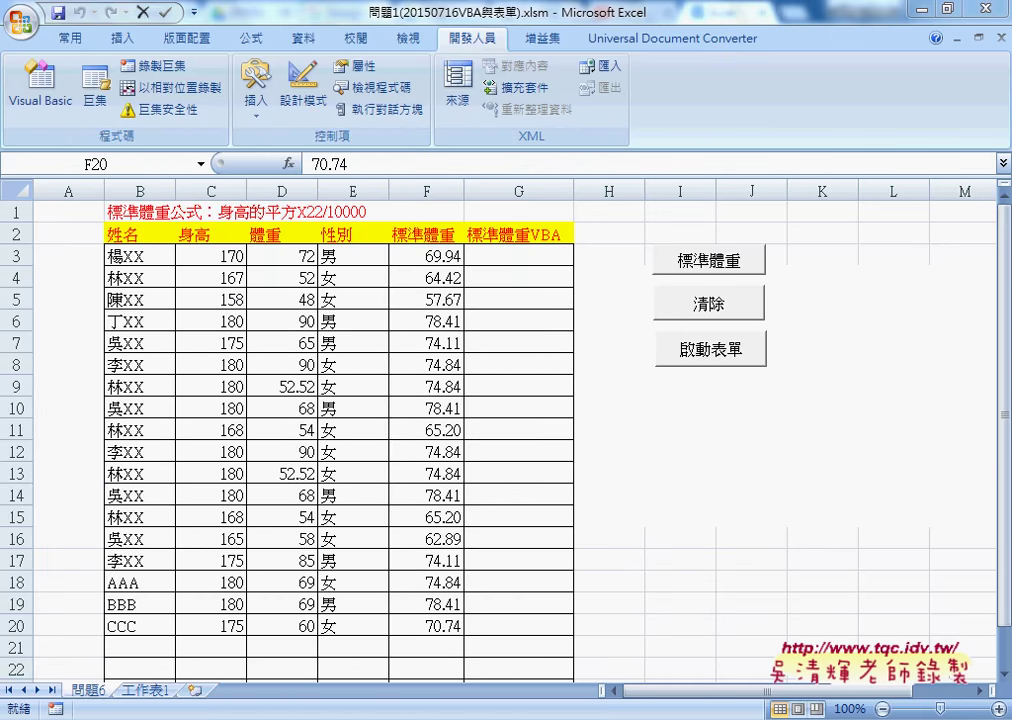
click(420, 662)
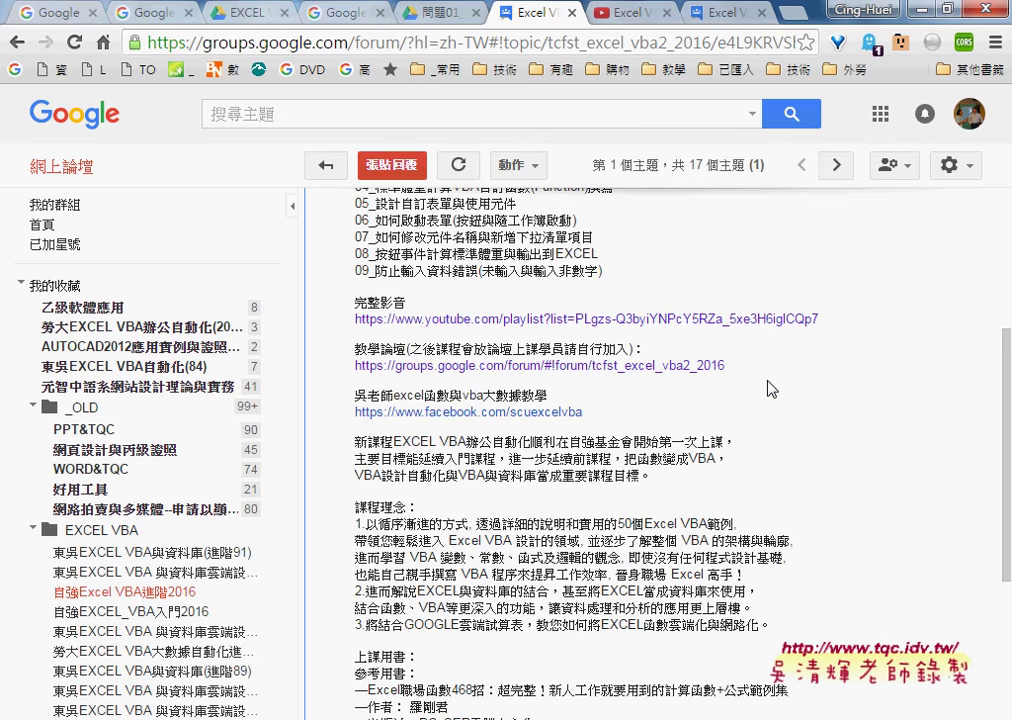
Step: Open the 程式碼 document from the 問題01_表單設計 Drive folder tab
click(440, 14)
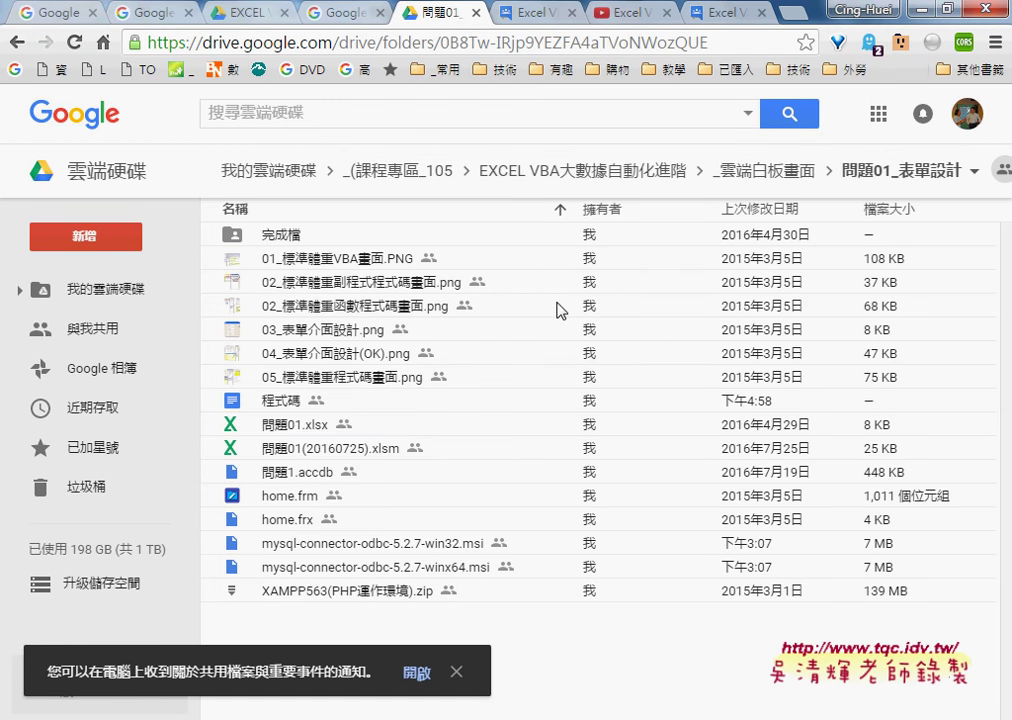
click(306, 406)
double_click(306, 406)
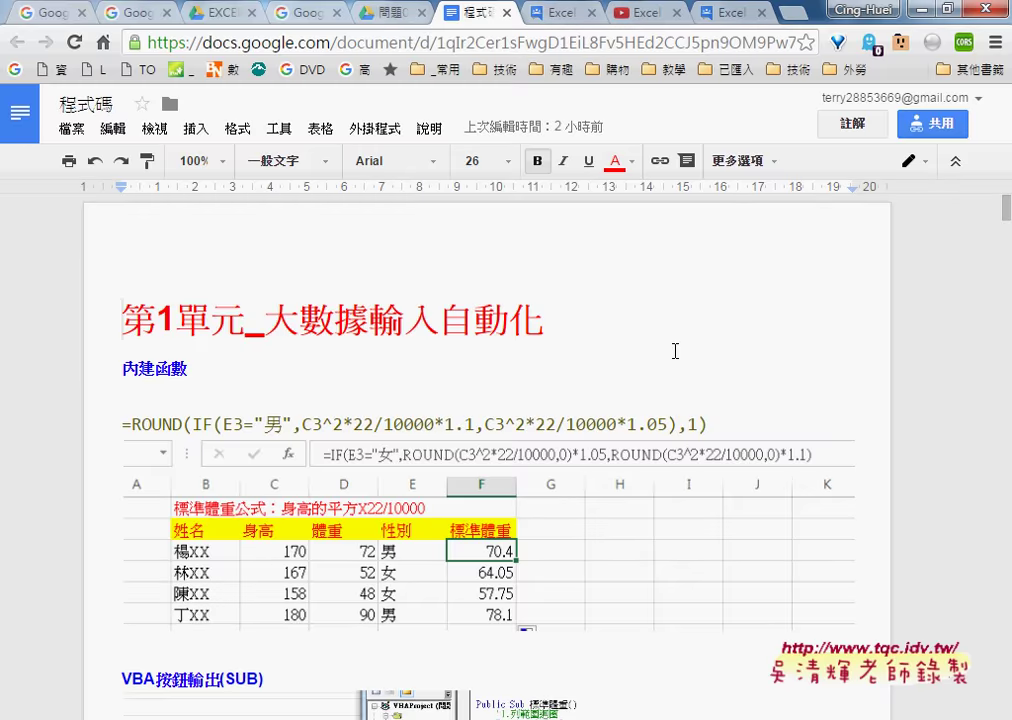
Step: Scroll past the VBA and ADO INSERT INTO code to the 如何改用MYSQL資料庫 heading and XAMPP screenshot
scroll(675, 351, down, 1)
scroll(675, 351, down, 3)
scroll(675, 351, down, 5)
scroll(675, 351, down, 5)
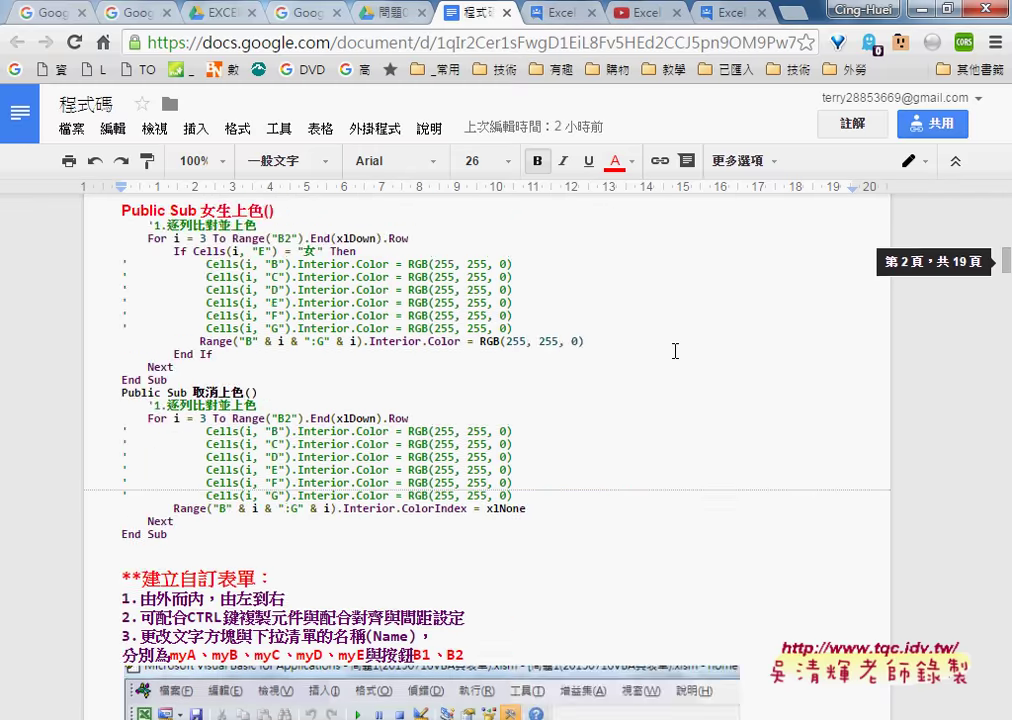
scroll(673, 350, down, 5)
scroll(673, 350, down, 5)
scroll(675, 350, down, 5)
scroll(675, 351, down, 5)
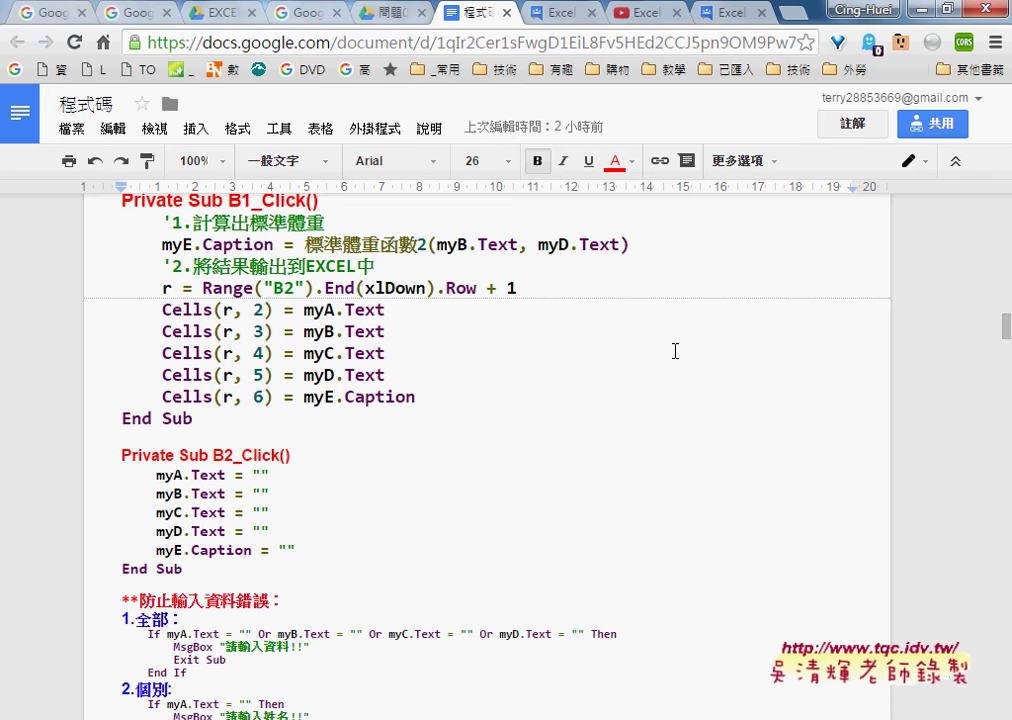
scroll(675, 351, down, 5)
scroll(675, 351, down, 5)
scroll(675, 351, down, 5)
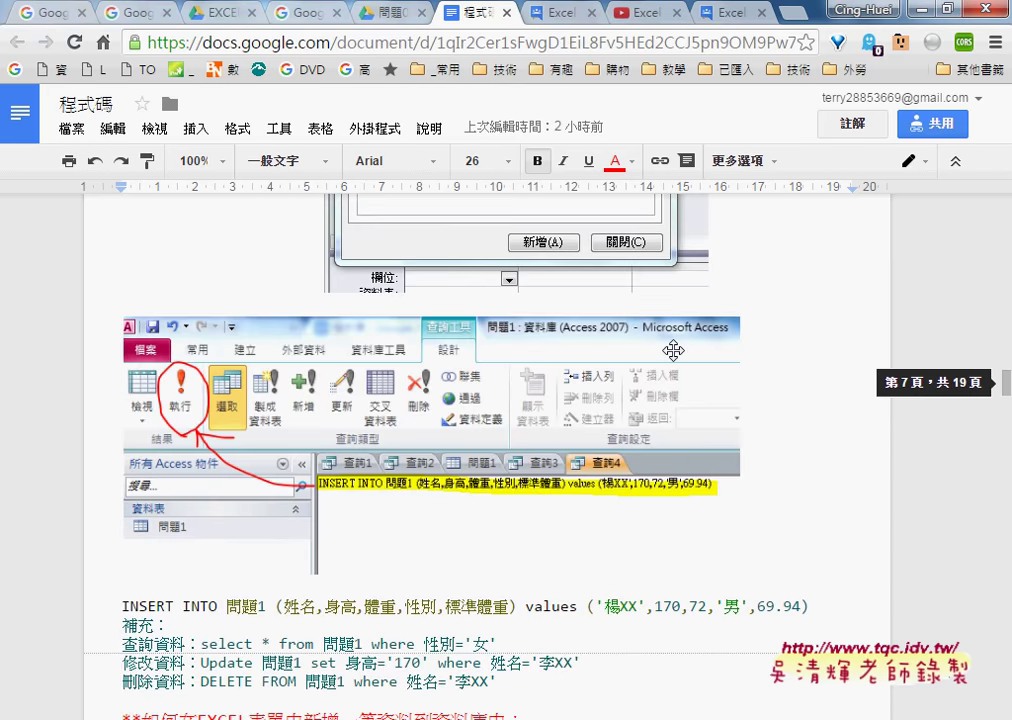
scroll(675, 351, down, 5)
scroll(675, 351, up, 5)
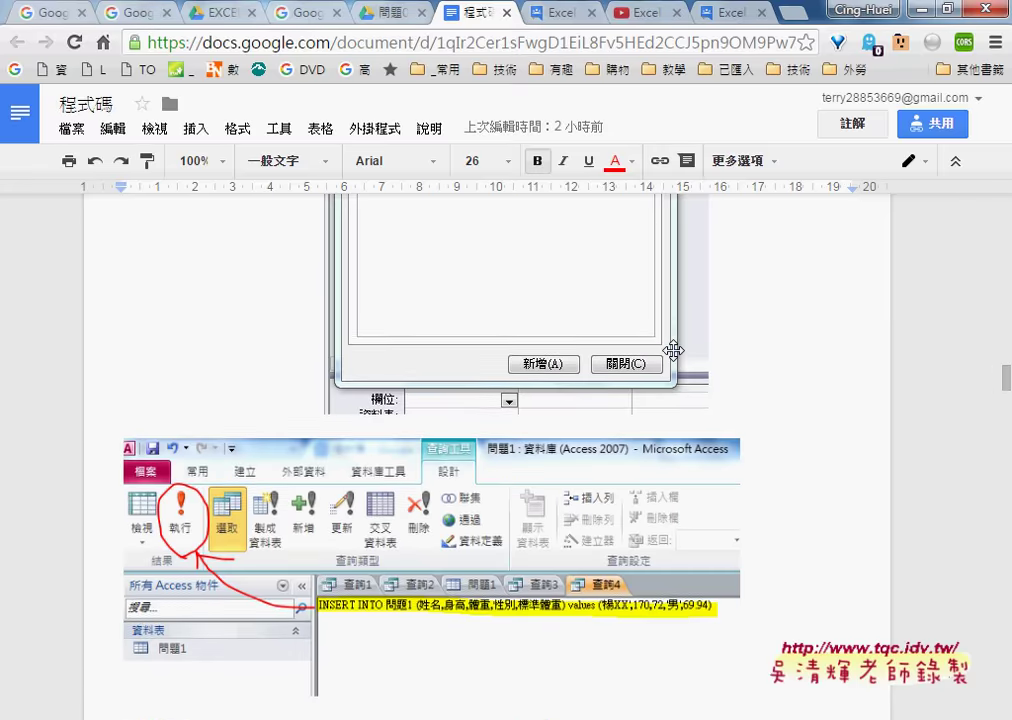
scroll(675, 351, up, 3)
scroll(673, 351, down, 5)
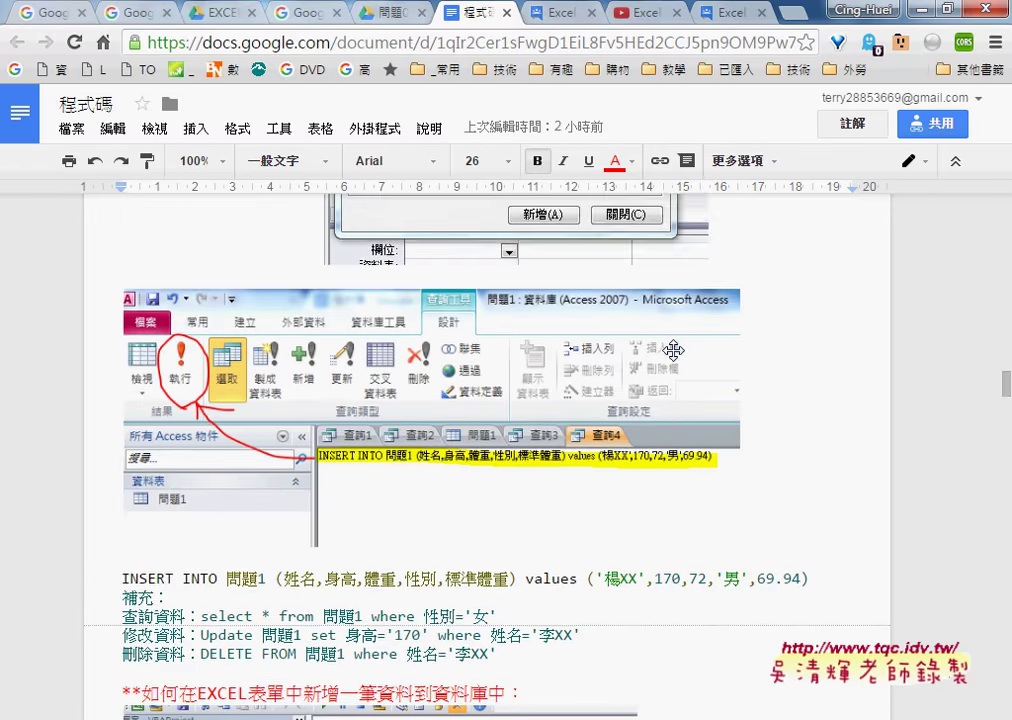
scroll(673, 351, down, 10)
scroll(673, 351, down, 10)
scroll(673, 351, down, 5)
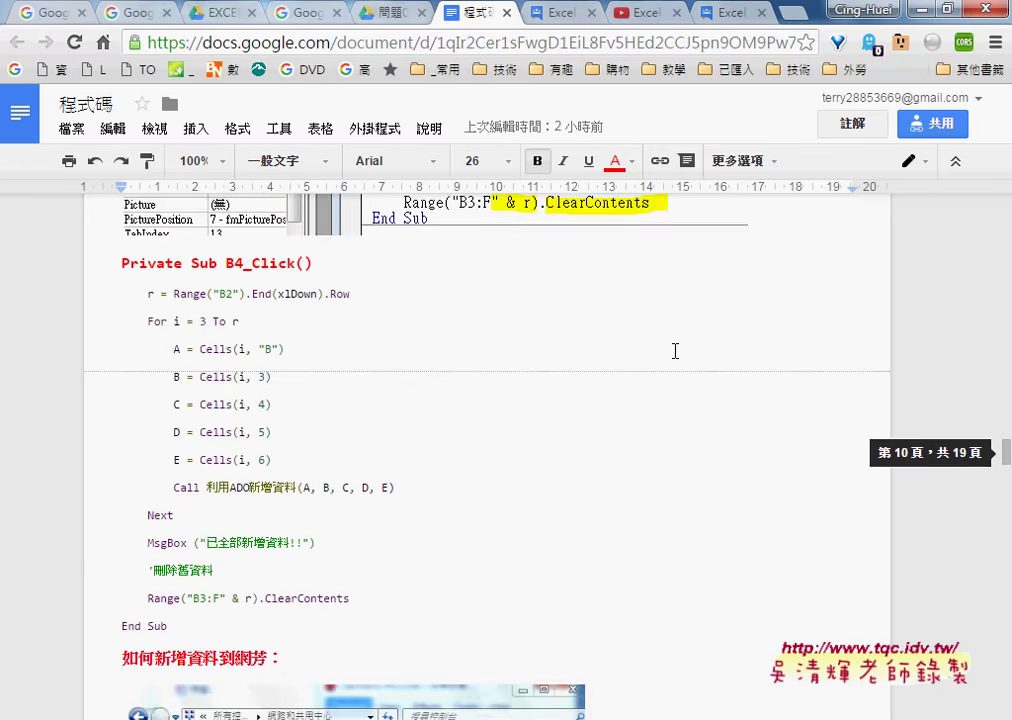
scroll(673, 351, down, 3)
scroll(673, 351, down, 5)
scroll(675, 351, down, 4)
scroll(675, 351, down, 5)
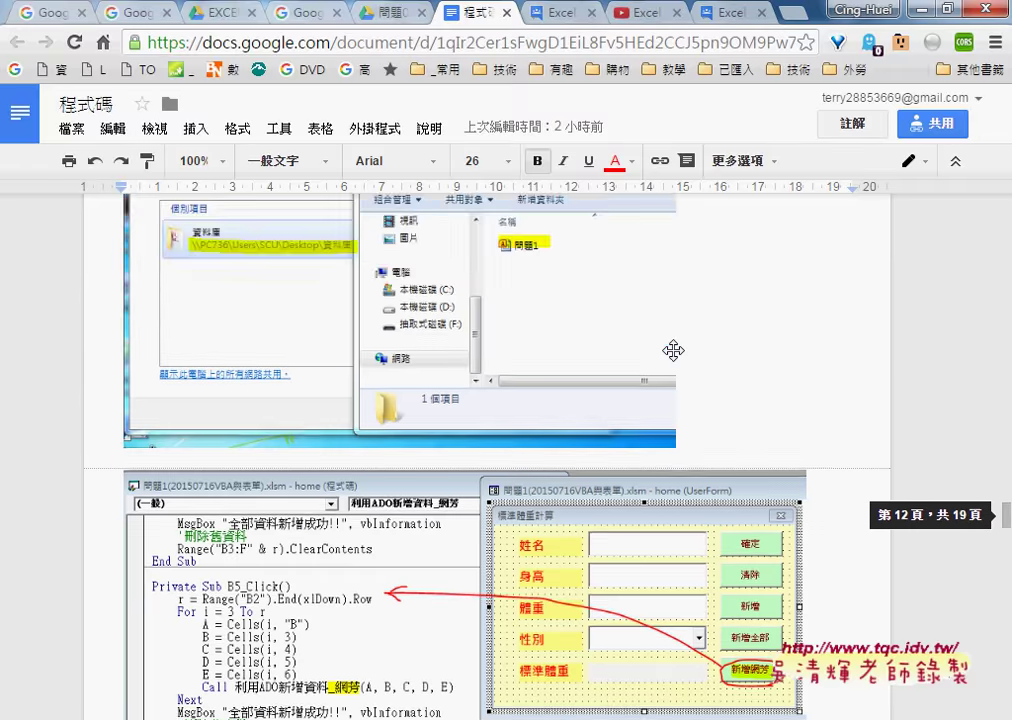
scroll(675, 351, down, 4)
scroll(675, 351, down, 4)
scroll(675, 351, down, 3)
scroll(675, 351, down, 4)
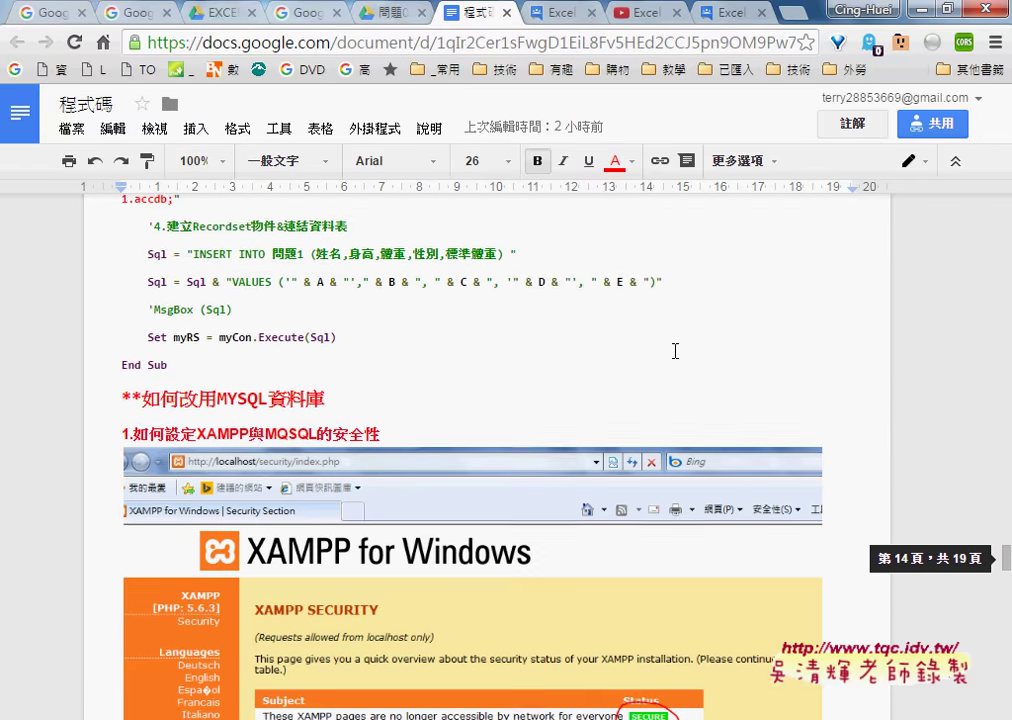
scroll(675, 351, down, 2)
Step: Highlight MYSQL in the heading, then scroll through XAMPP security and database creation to section 3
drag(219, 226, 268, 224)
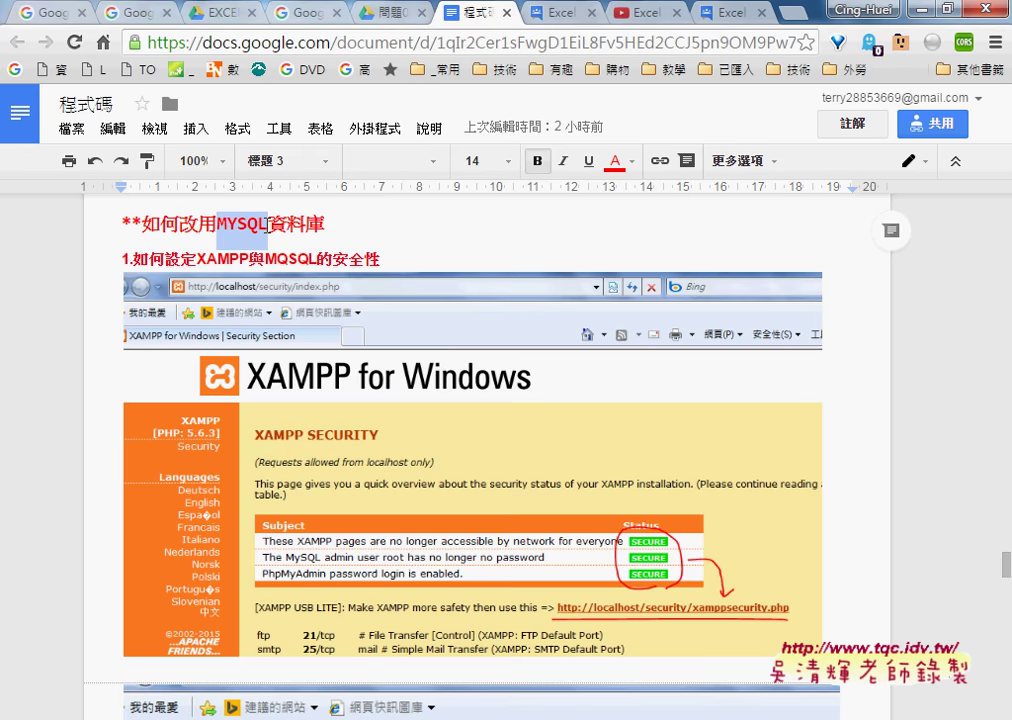
scroll(267, 224, down, 2)
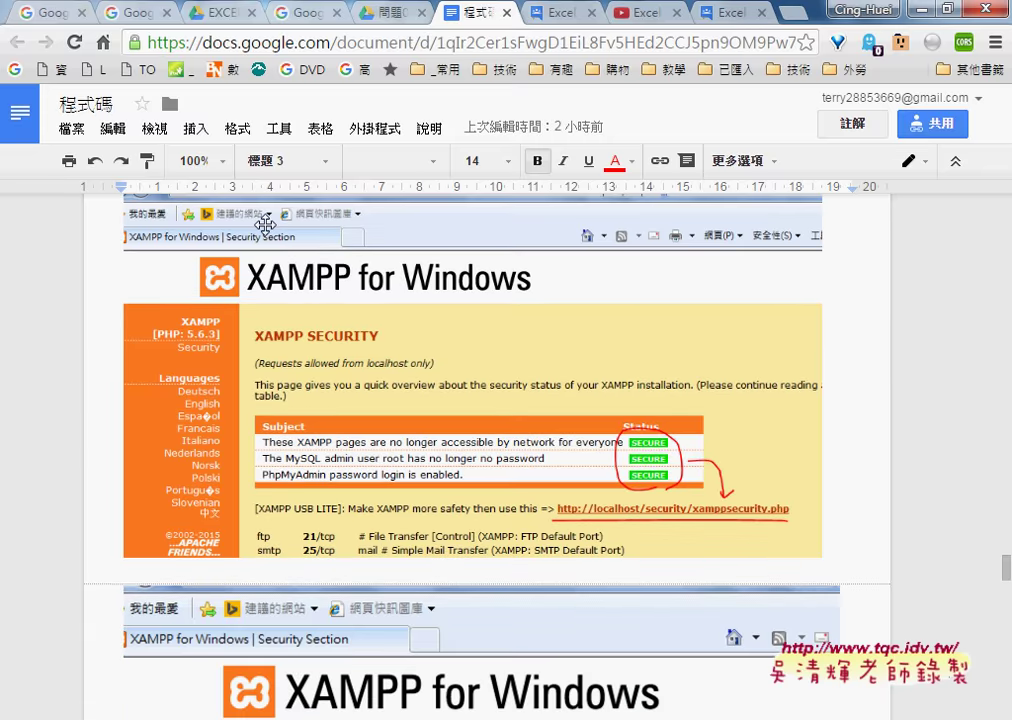
scroll(267, 224, up, 2)
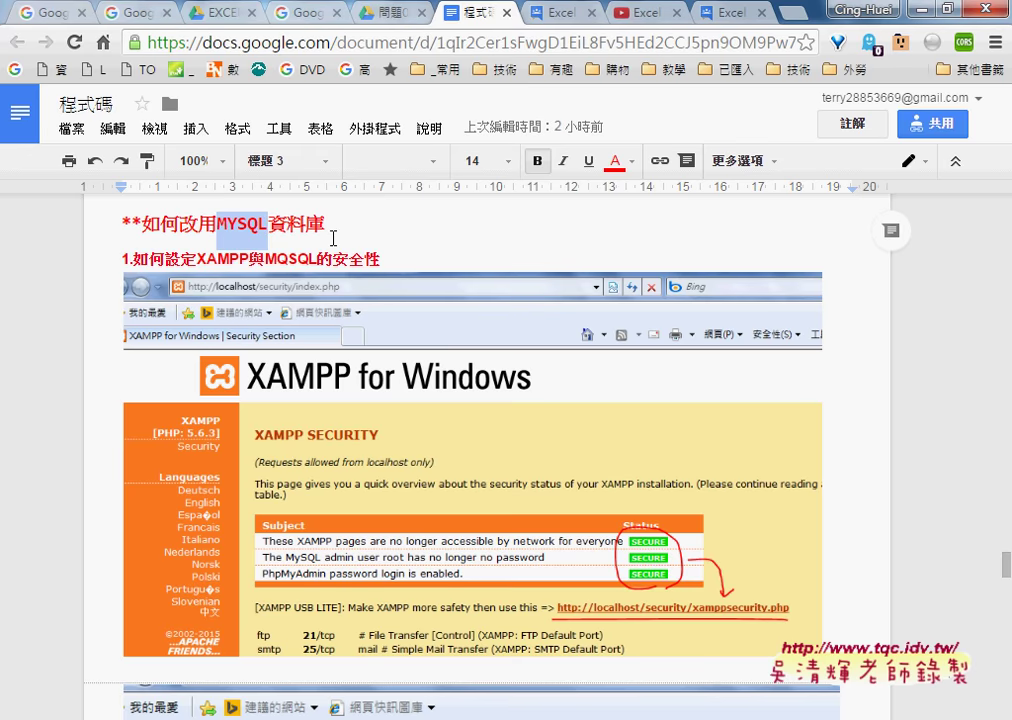
scroll(366, 280, down, 5)
scroll(370, 284, down, 5)
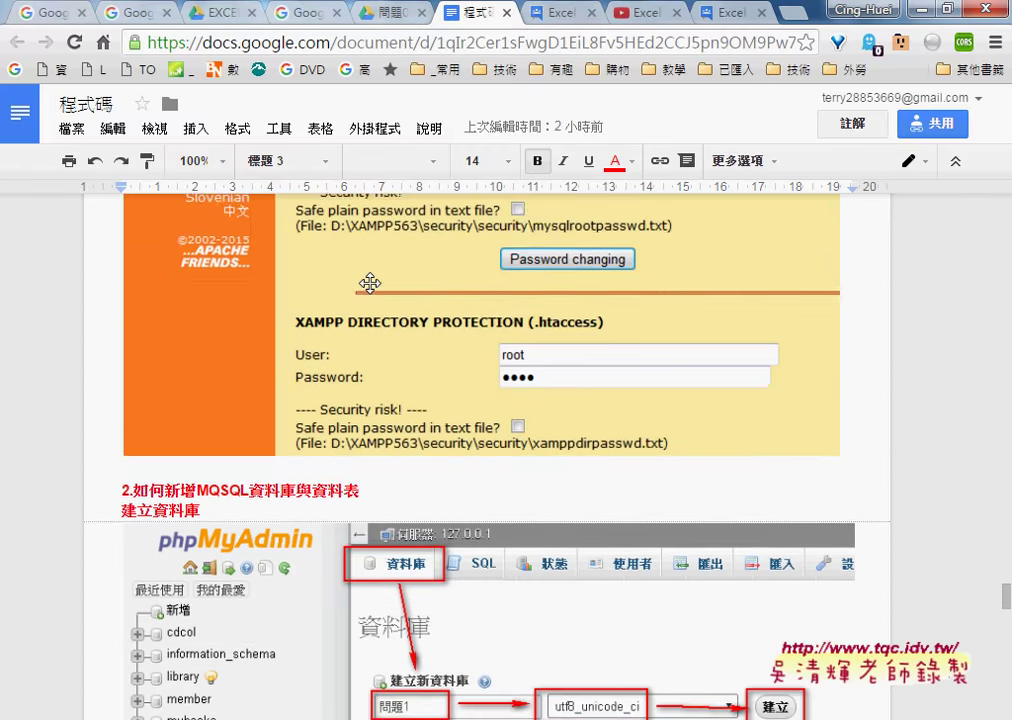
scroll(371, 284, down, 2)
scroll(371, 284, down, 3)
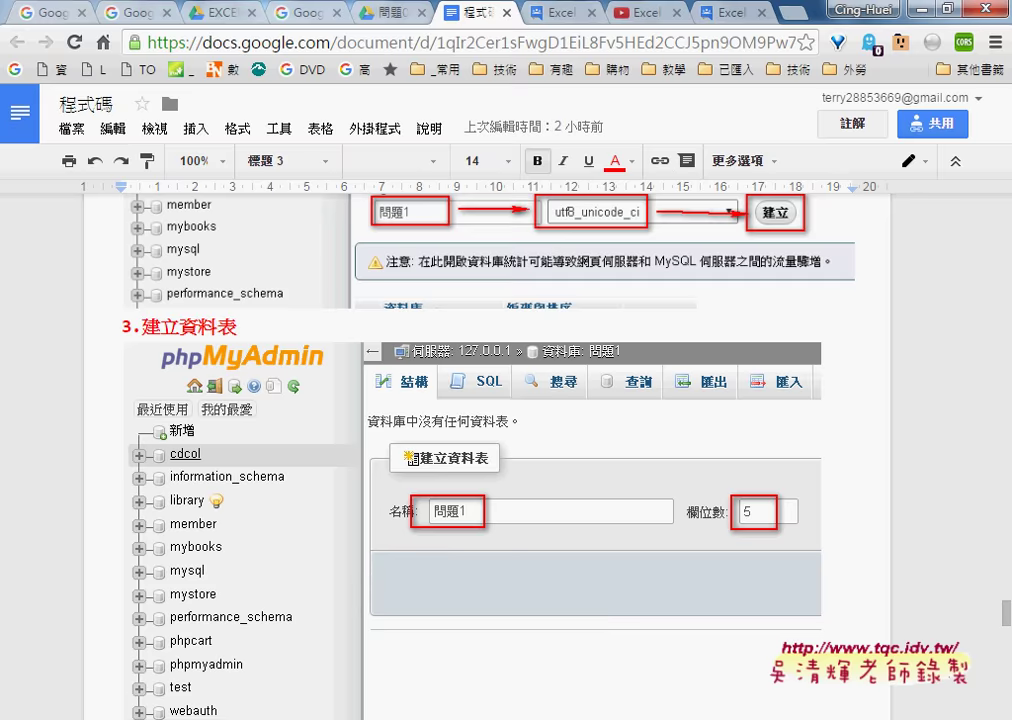
Step: Bring the Excel 標準體重 workbook forward and select its data rows B3:F20
mouse_move(390, 715)
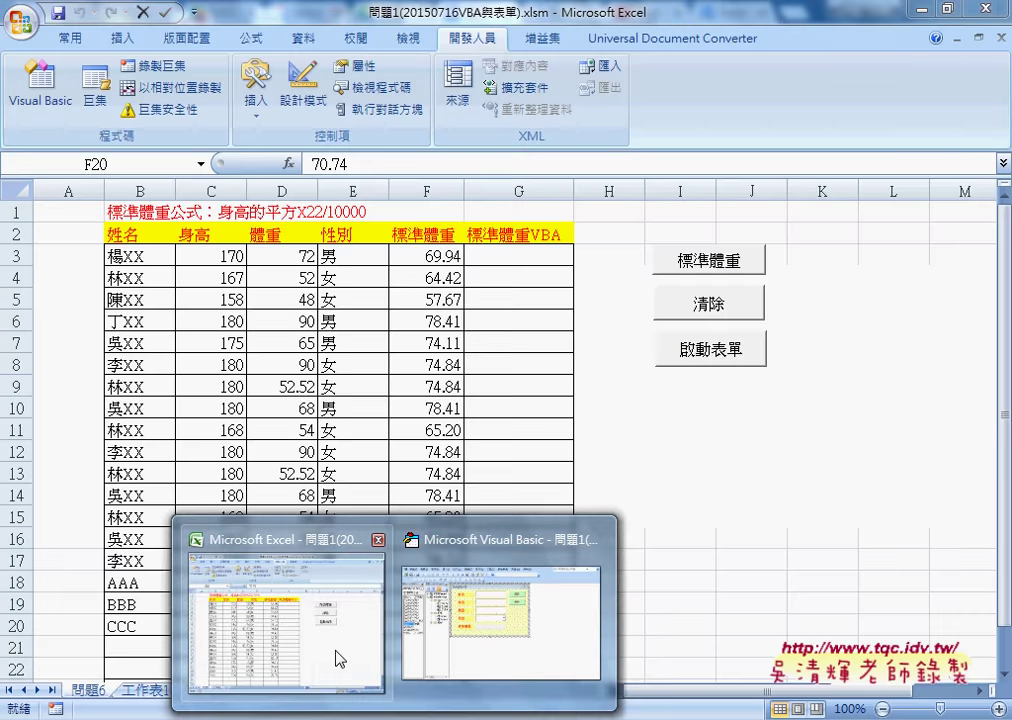
click(339, 594)
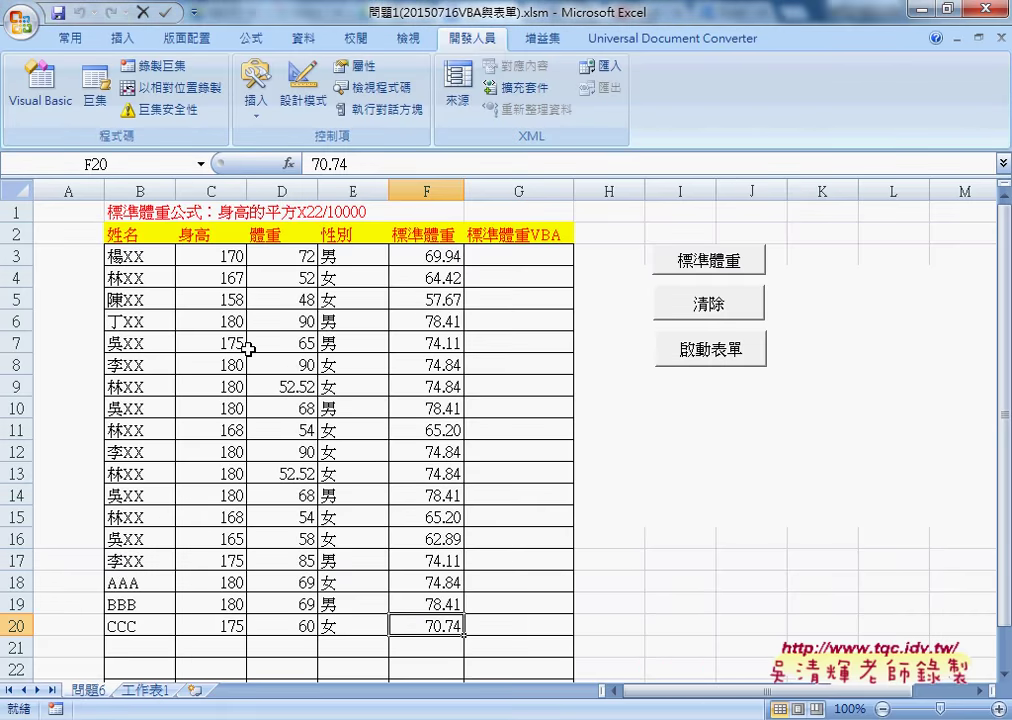
mouse_move(151, 262)
mouse_down()
mouse_move(161, 538)
mouse_move(429, 626)
mouse_up()
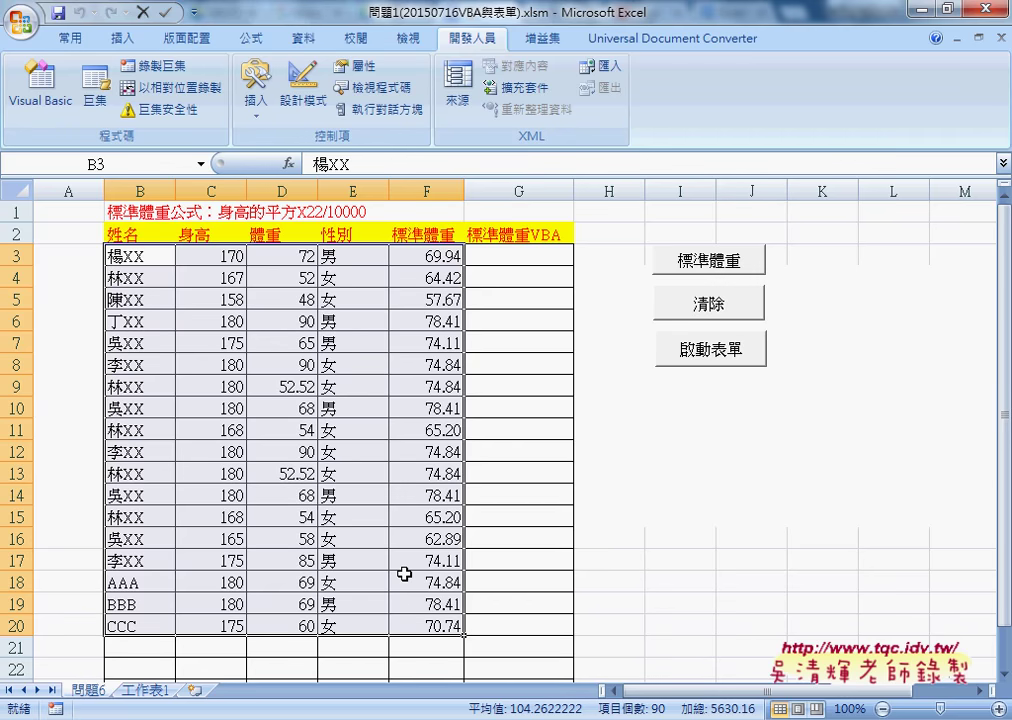
Step: Return to the Google Docs notes at the 問題1 table-creation section
mouse_move(355, 684)
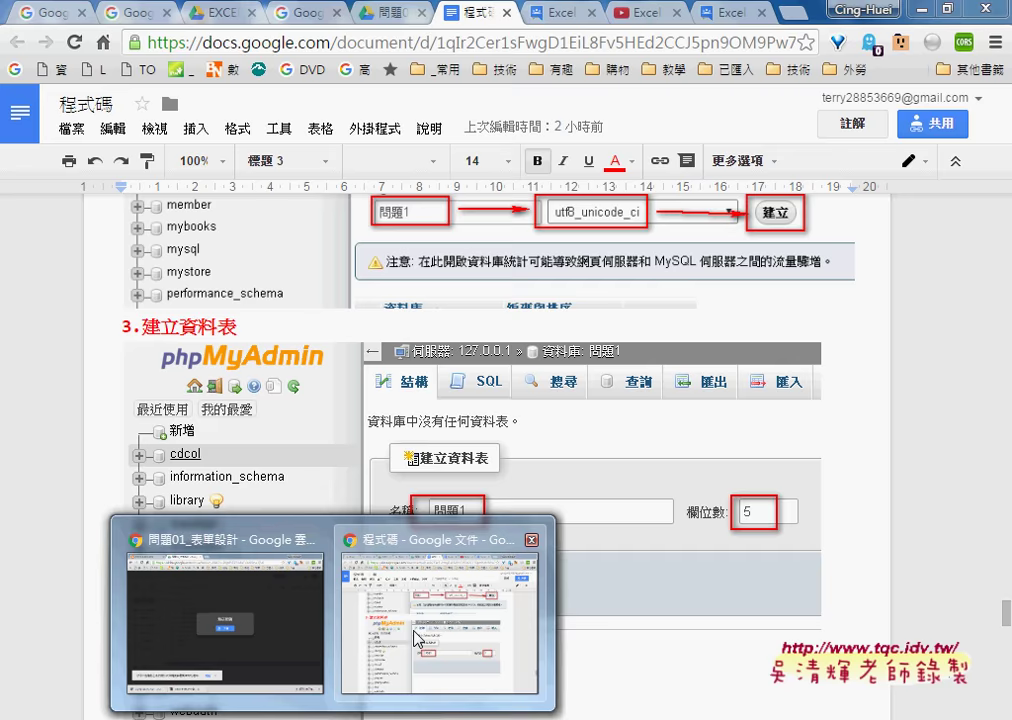
click(430, 545)
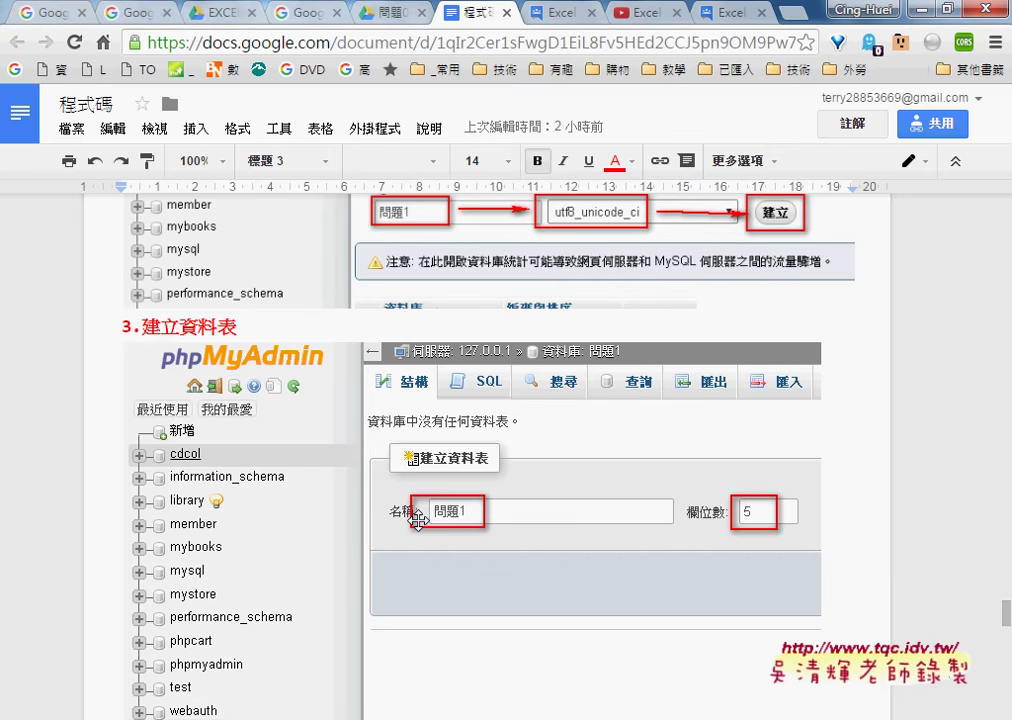
scroll(418, 519, down, 1)
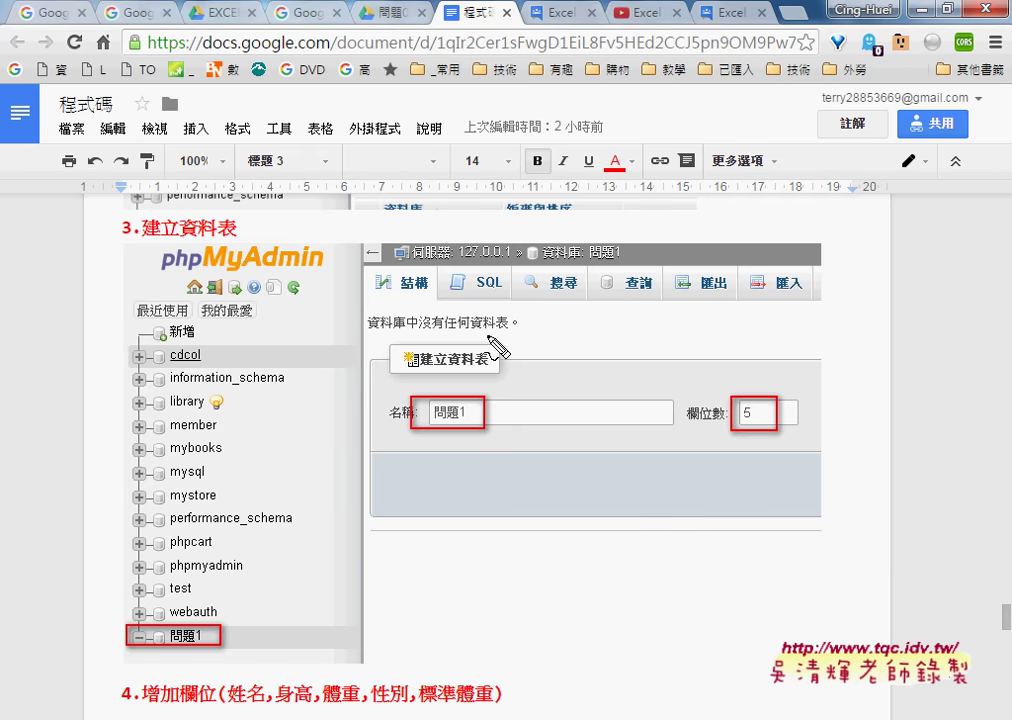
Step: Annotate the screenshot, marking the SQL tab as step 1 and ADD as step 2
drag(505, 274, 510, 300)
drag(400, 350, 462, 306)
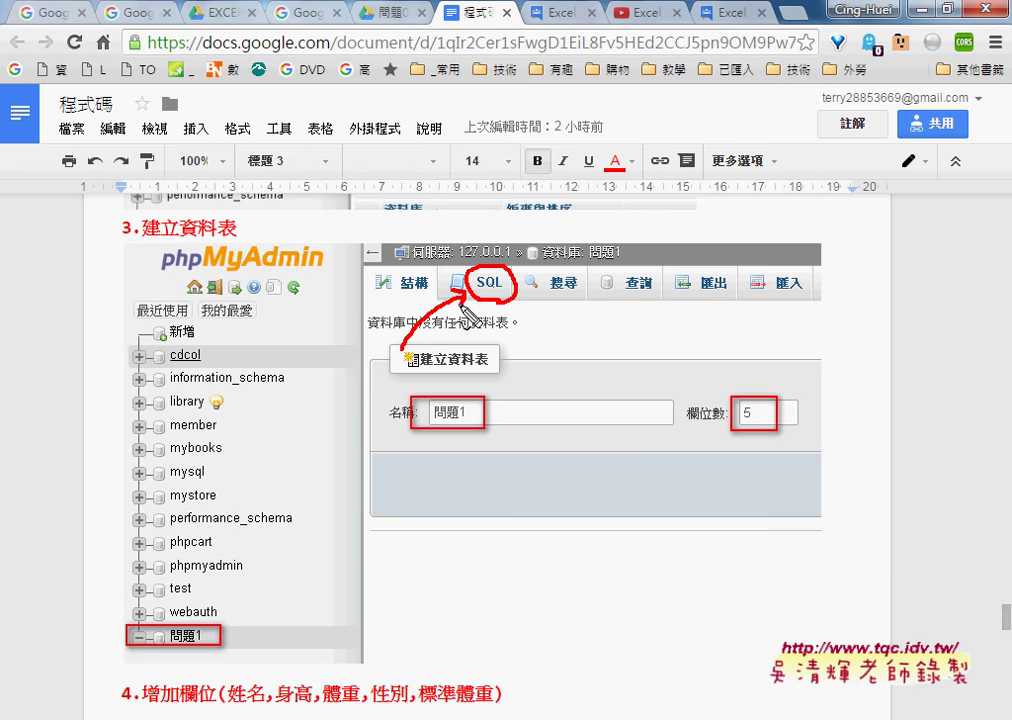
mouse_move(371, 386)
mouse_down()
mouse_move(392, 370)
mouse_move(404, 386)
mouse_up()
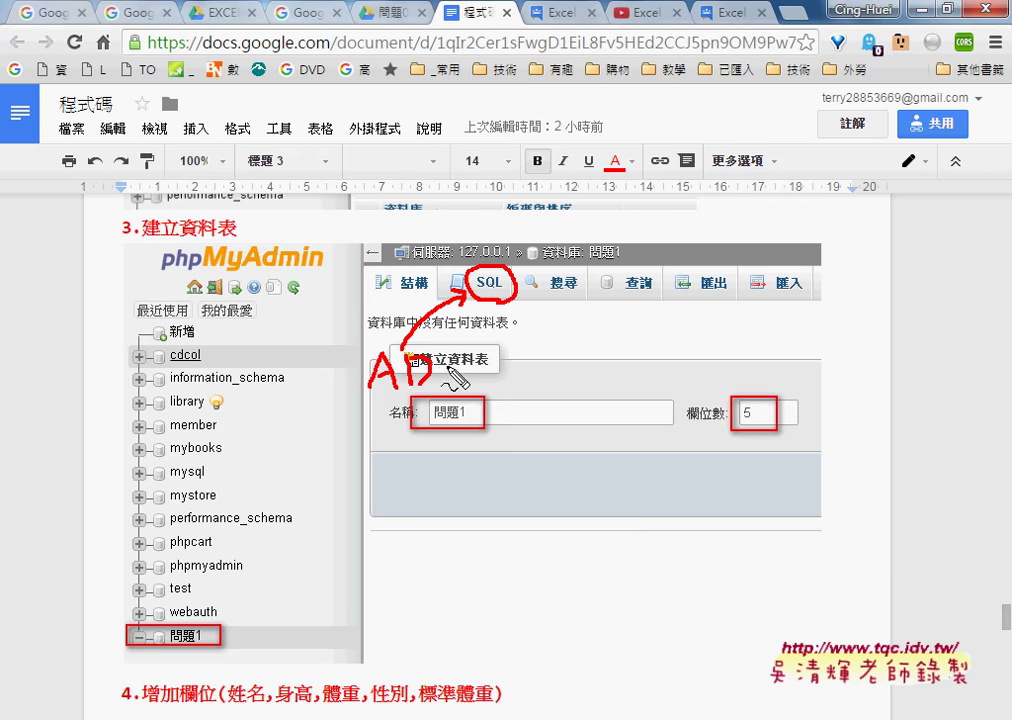
drag(468, 362, 466, 388)
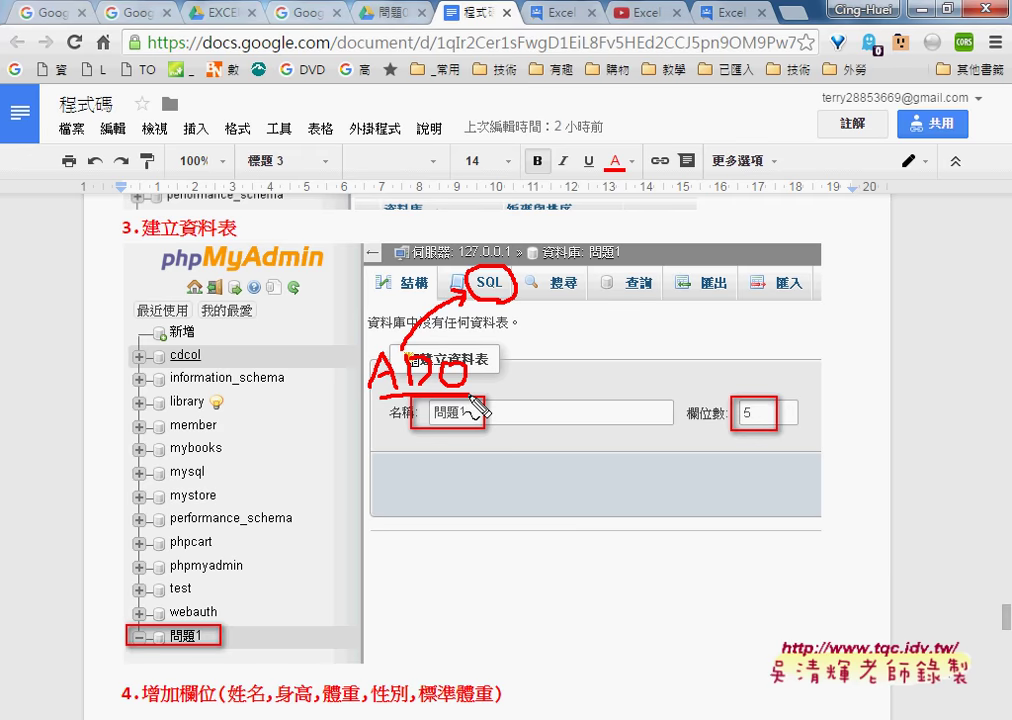
mouse_move(432, 268)
mouse_down()
mouse_move(427, 297)
mouse_move(439, 276)
mouse_up()
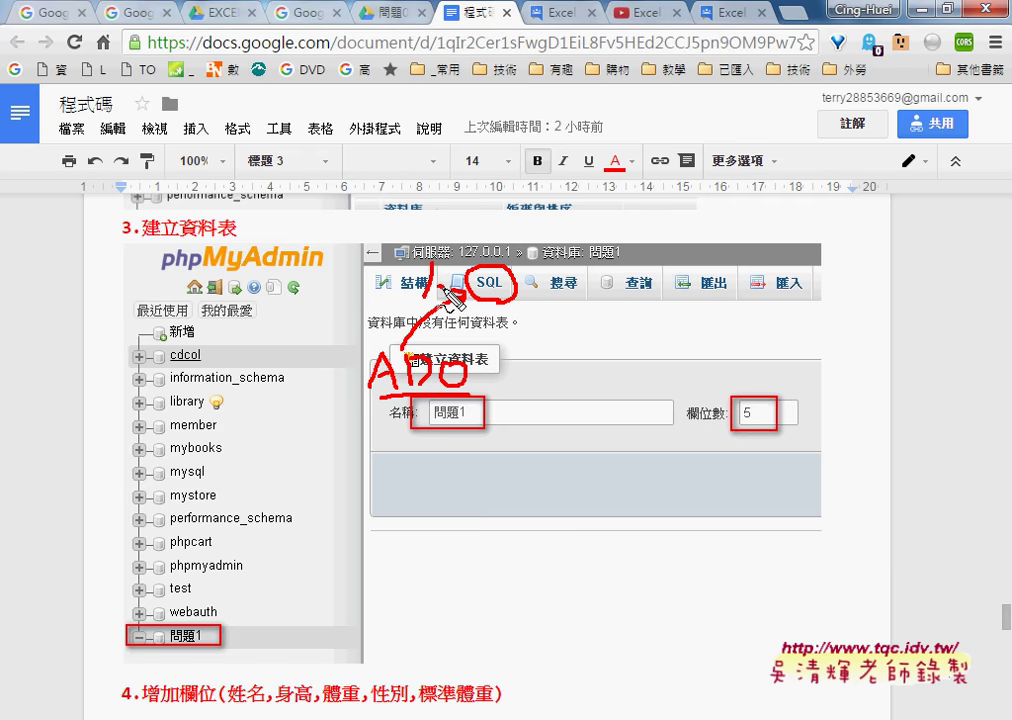
drag(448, 296, 352, 395)
click(359, 390)
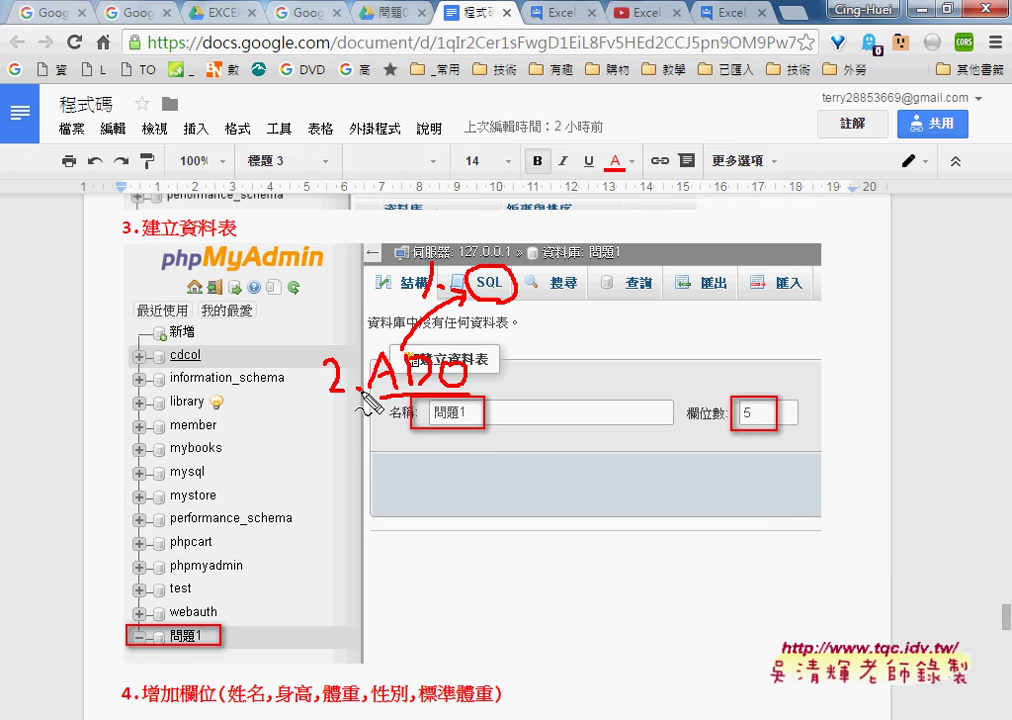
Step: Clear the pen marks, highlight the INSERT INTO statement, then continue to 1.完成畫面
key(Escape)
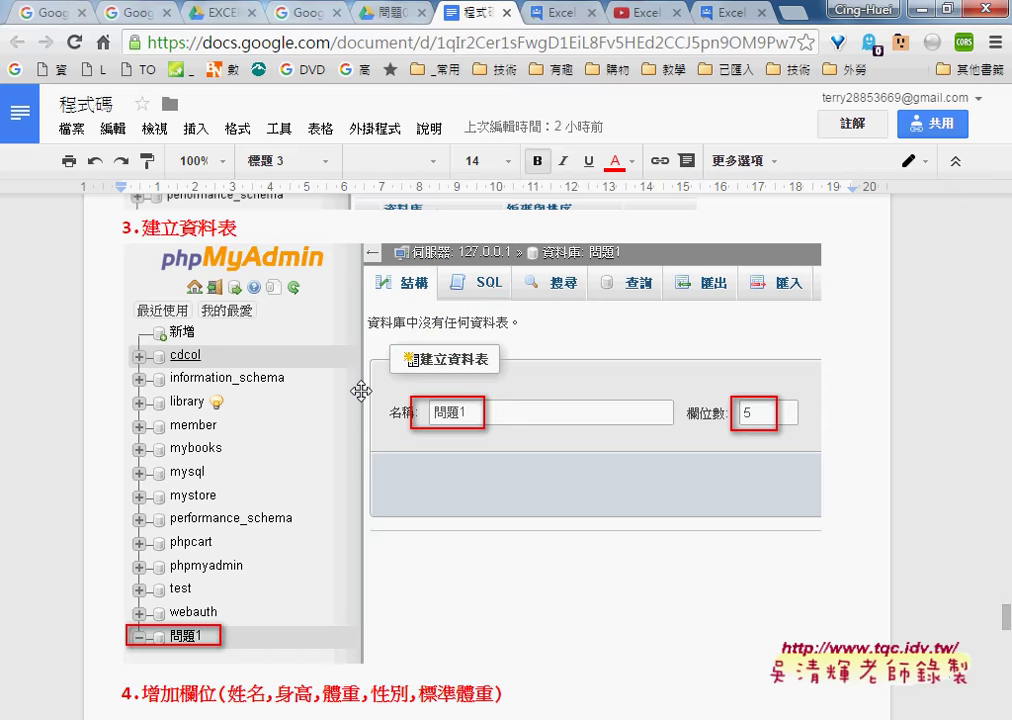
scroll(380, 411, down, 2)
scroll(386, 411, down, 3)
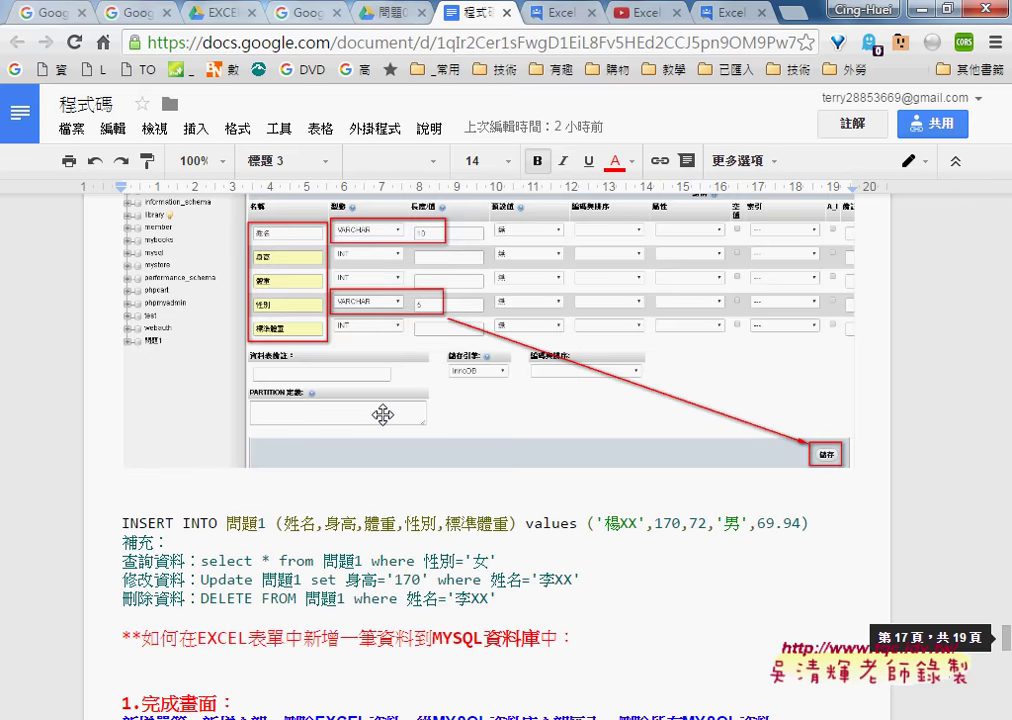
scroll(386, 413, down, 3)
scroll(385, 415, down, 2)
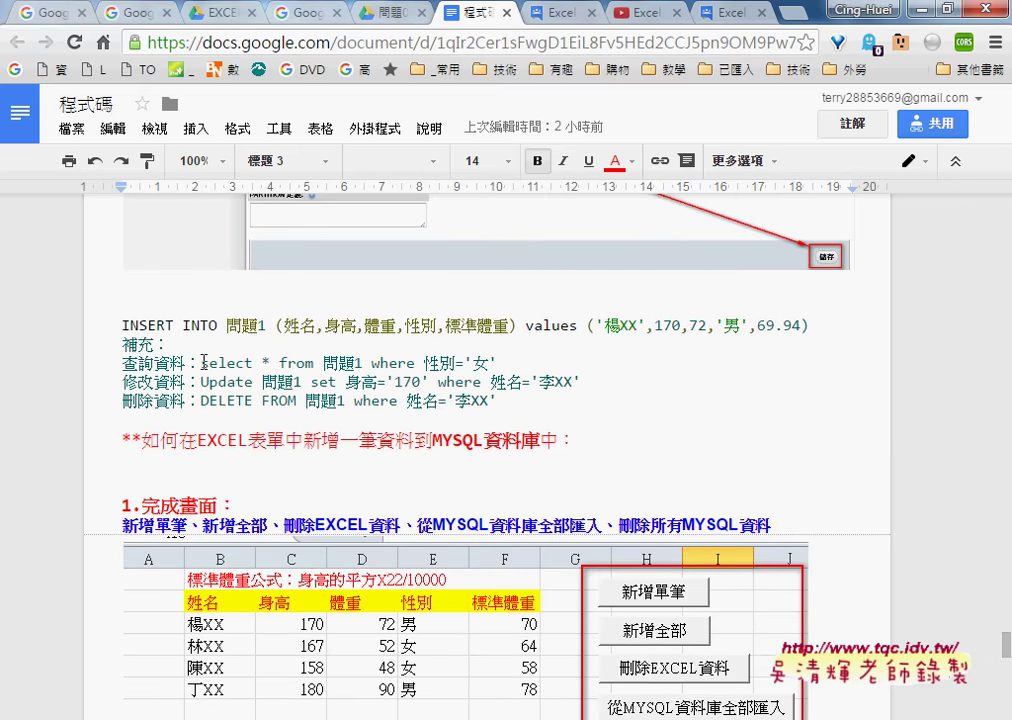
mouse_move(121, 326)
mouse_down()
mouse_move(217, 326)
mouse_move(252, 363)
mouse_move(254, 400)
mouse_up()
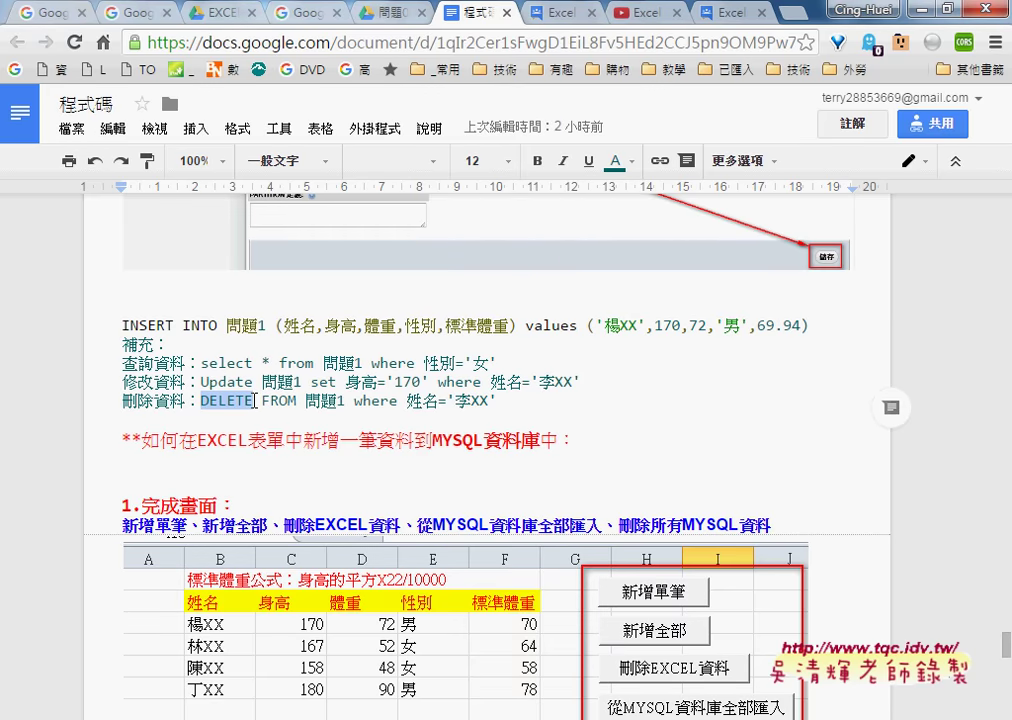
scroll(272, 379, down, 3)
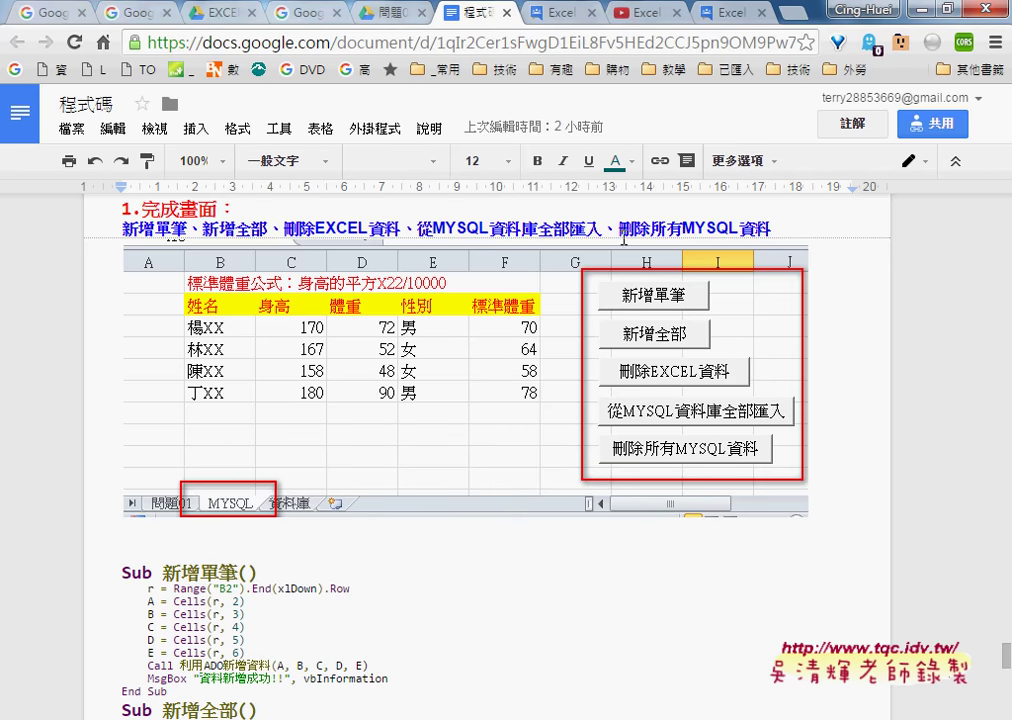
Step: Select MYSQL資料 in the heading; outline 丁XX, tick 新增全部, cross out rows 楊XX–陳XX
drag(683, 228, 770, 228)
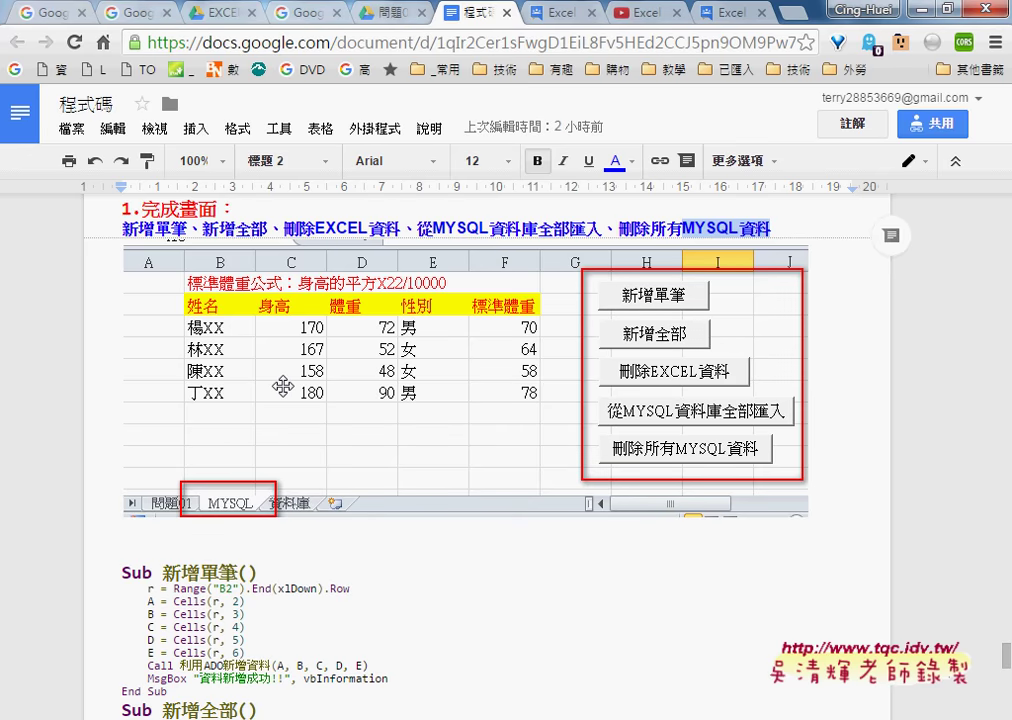
mouse_move(180, 405)
mouse_down()
mouse_move(540, 380)
mouse_move(182, 402)
mouse_up()
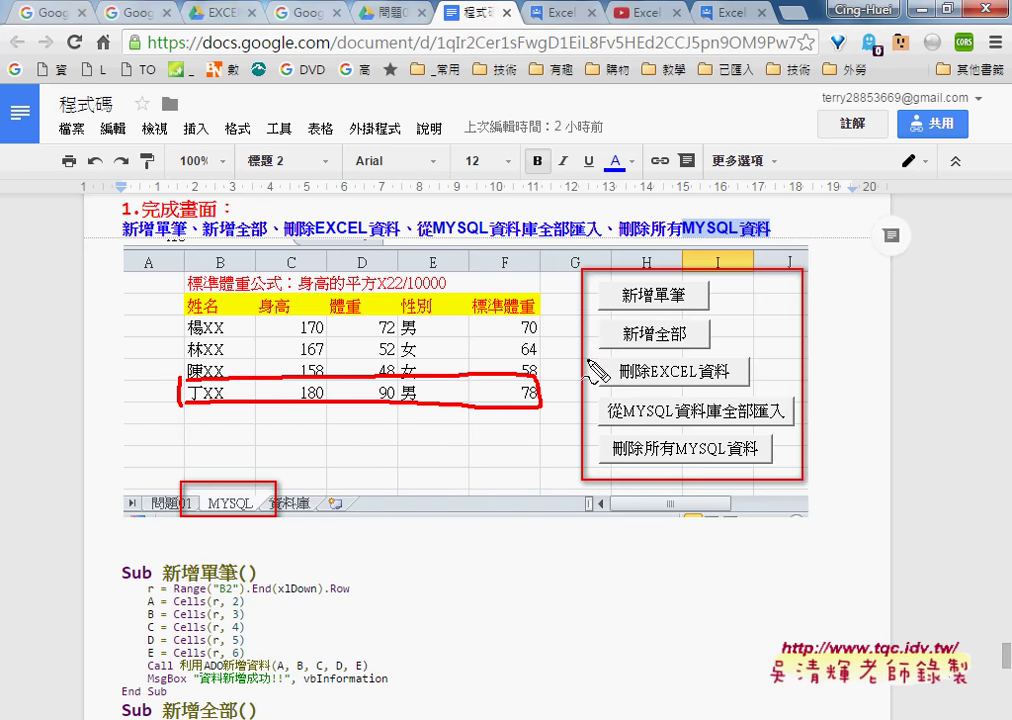
drag(603, 326, 621, 316)
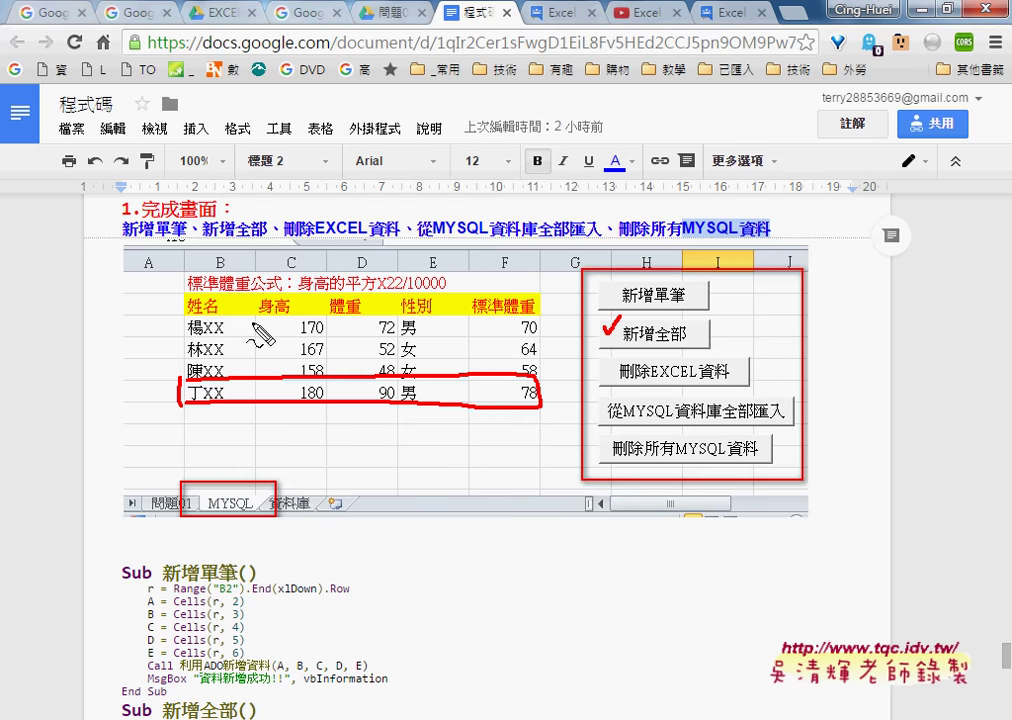
drag(253, 323, 400, 380)
drag(397, 330, 320, 385)
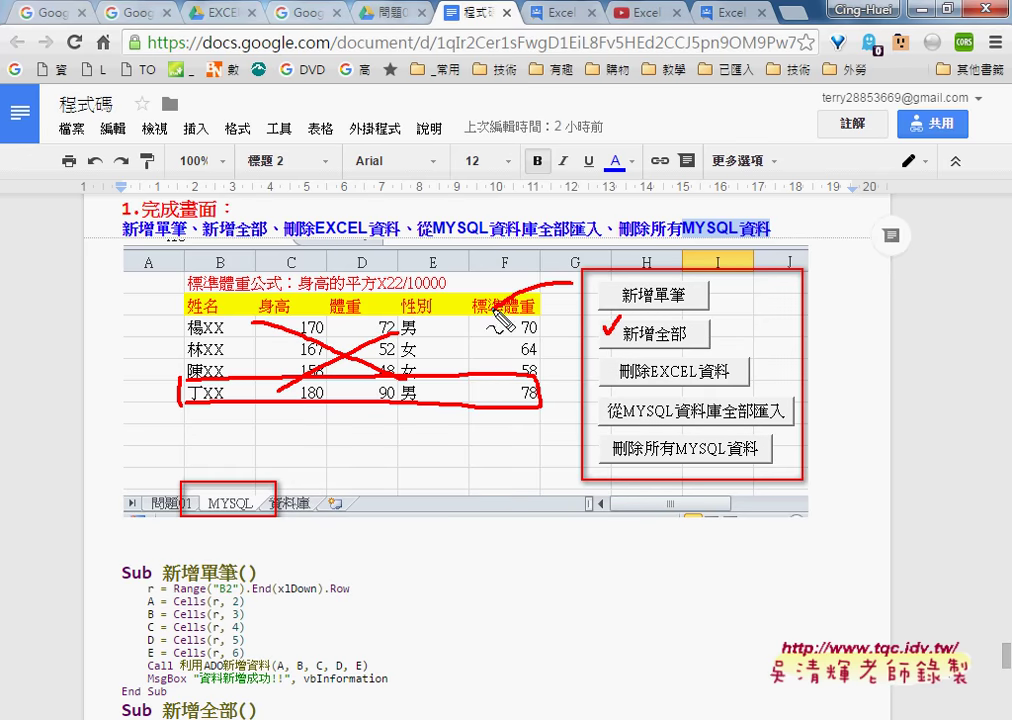
Step: Draw an arrow to the 標準體重 header and underline 刪除所有MYSQL資料
drag(573, 283, 478, 318)
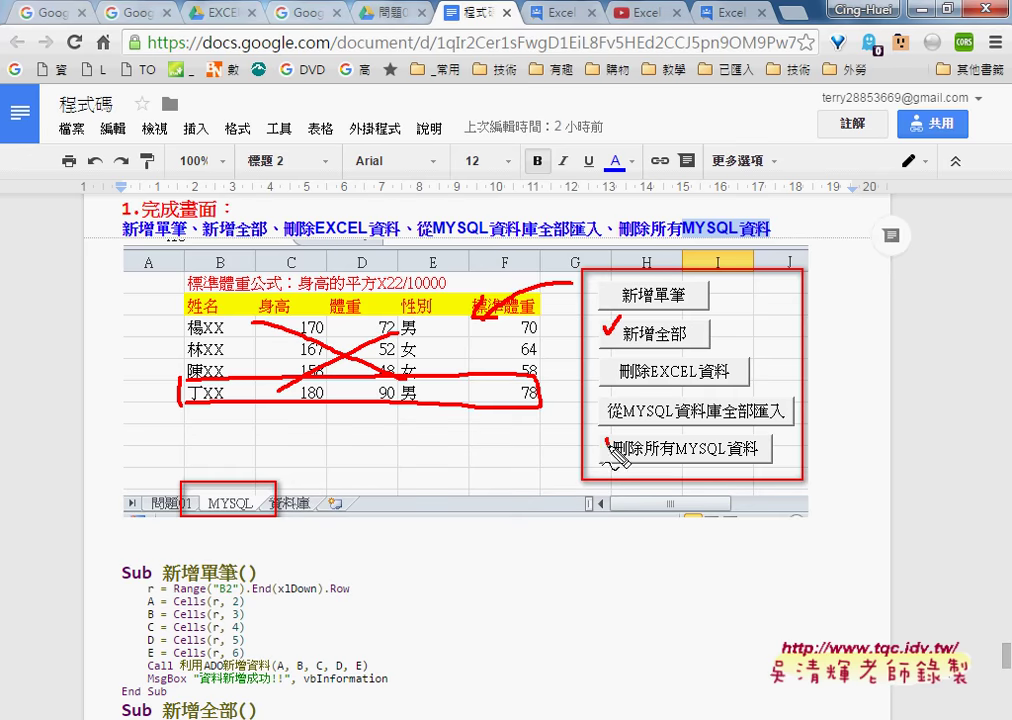
drag(607, 436, 611, 462)
drag(621, 438, 664, 438)
drag(611, 462, 768, 445)
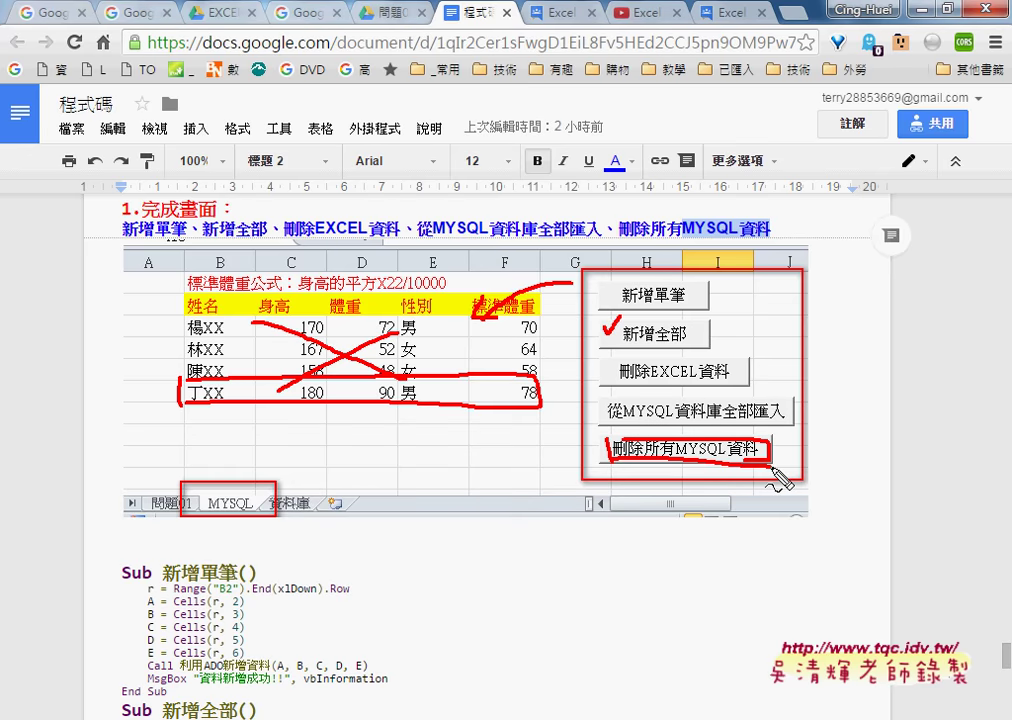
Step: Clear the marks, scroll up to the 如何改用MYSQL資料庫 XAMPP section, then switch to Google Drive
key(Escape)
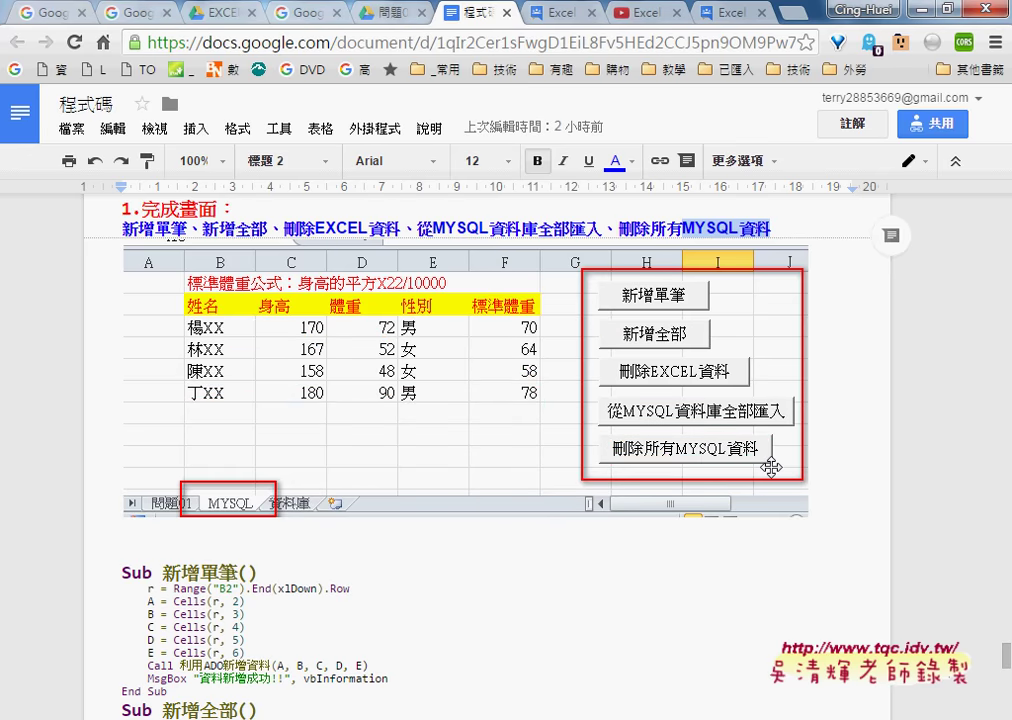
scroll(766, 466, down, 5)
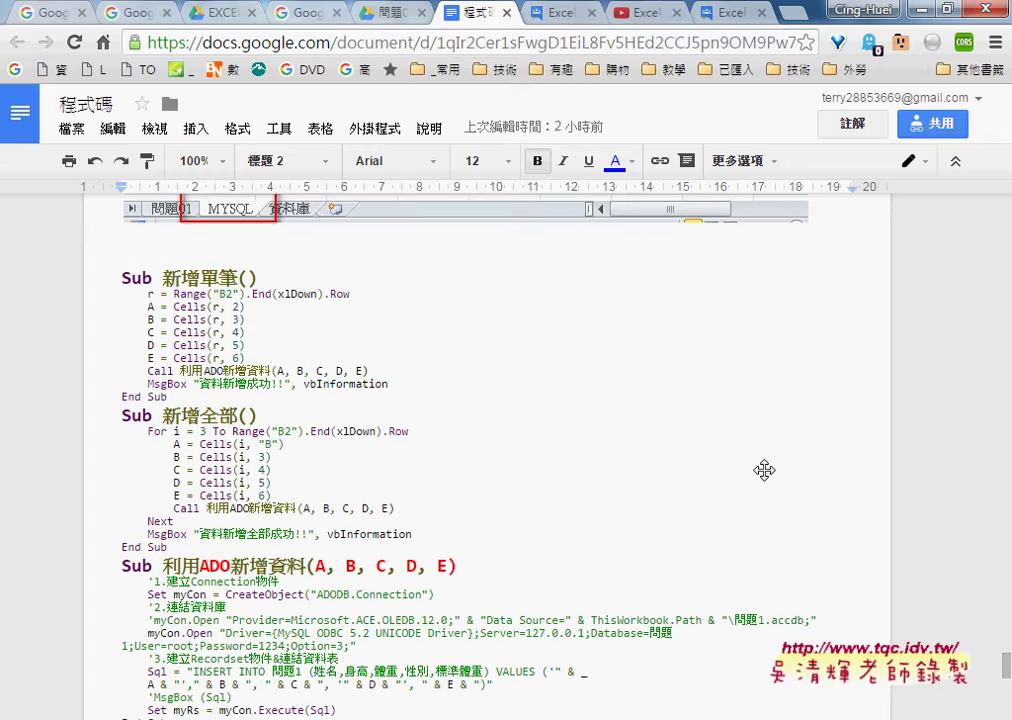
scroll(764, 467, down, 3)
scroll(766, 470, down, 3)
scroll(766, 470, up, 1)
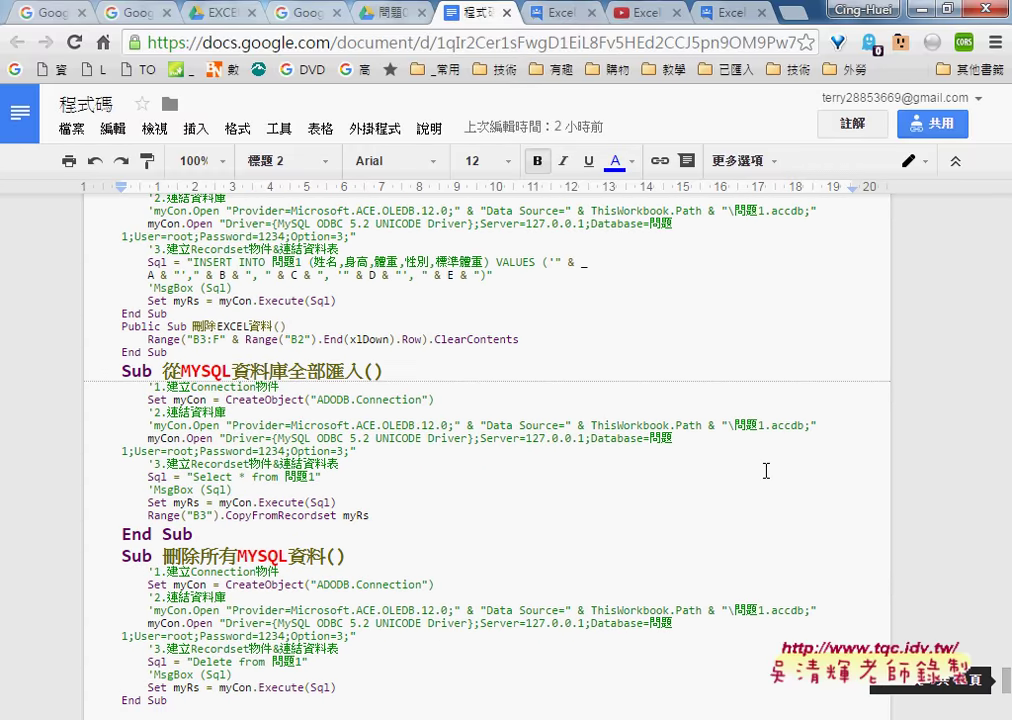
scroll(766, 470, down, 4)
scroll(766, 470, up, 6)
scroll(766, 470, up, 5)
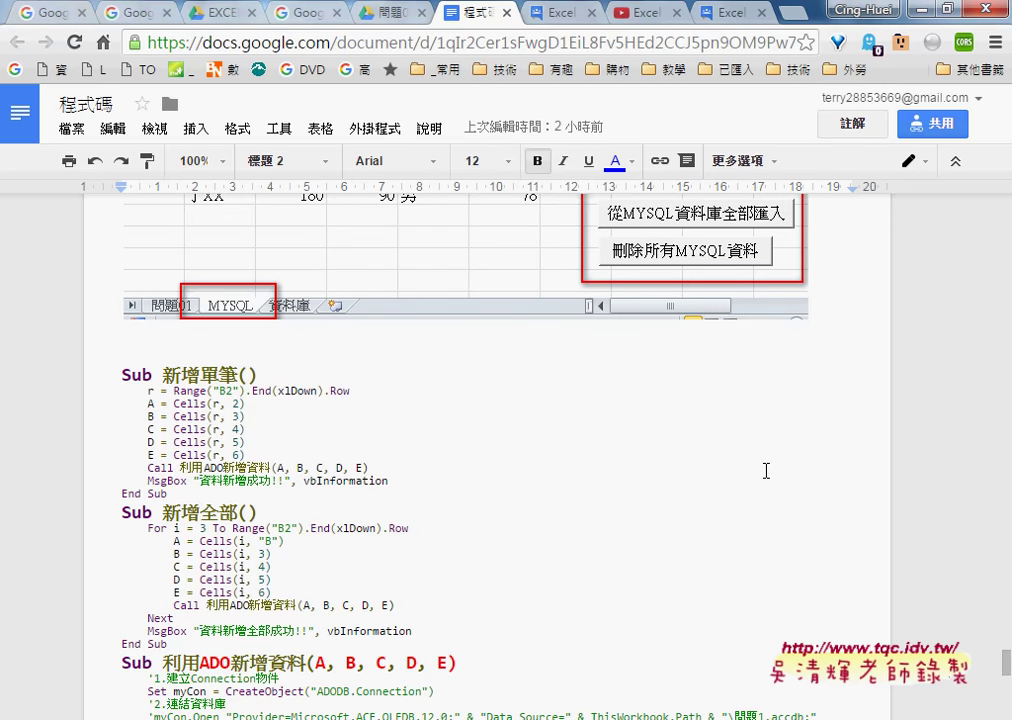
scroll(720, 494, up, 5)
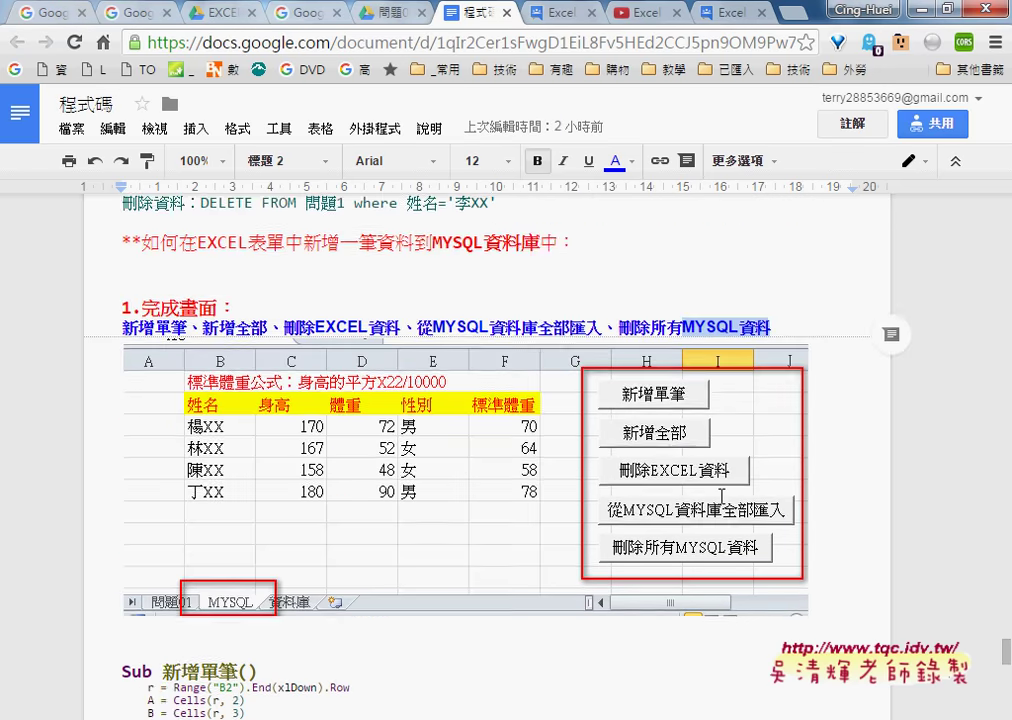
scroll(720, 494, up, 8)
scroll(720, 497, up, 8)
scroll(720, 497, up, 7)
scroll(720, 496, up, 8)
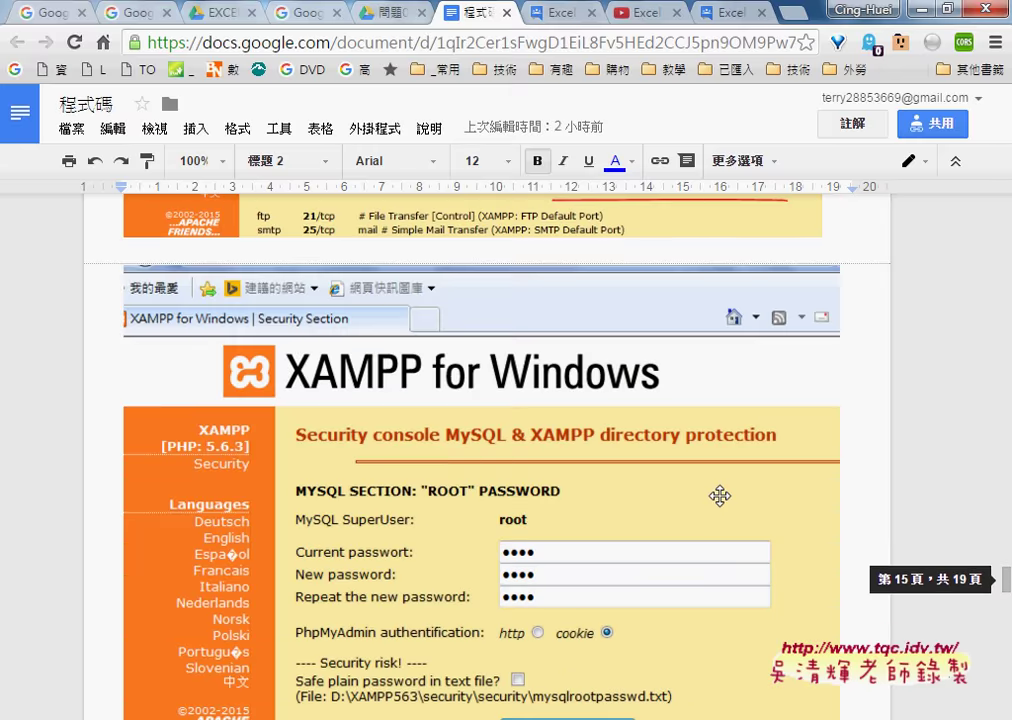
scroll(720, 496, up, 4)
scroll(720, 496, up, 3)
scroll(720, 496, up, 1)
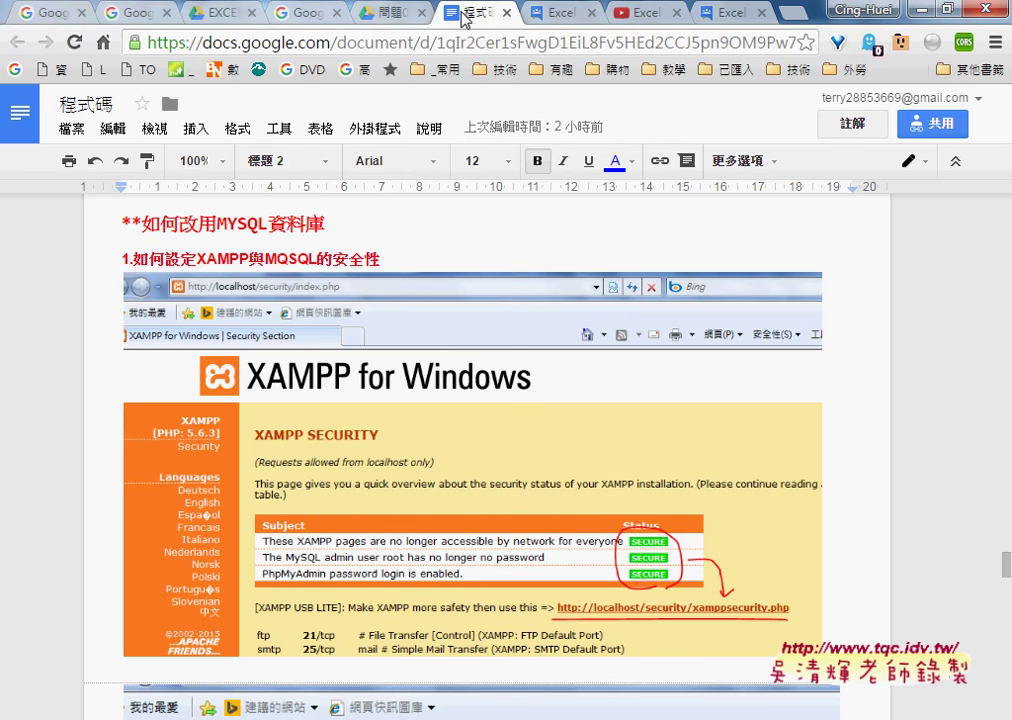
click(390, 16)
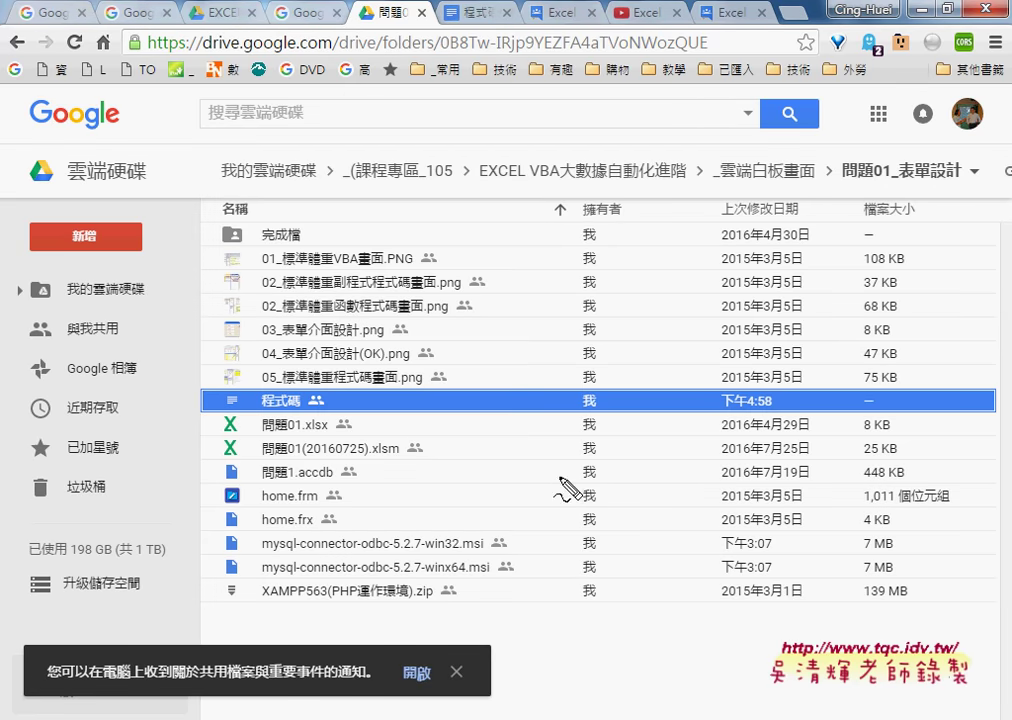
Step: Underline the XAMPP563 zip in the Drive folder, then bring up the drive D: Explorer window
mouse_move(262, 603)
mouse_down()
mouse_move(487, 598)
mouse_move(472, 590)
mouse_move(501, 605)
mouse_up()
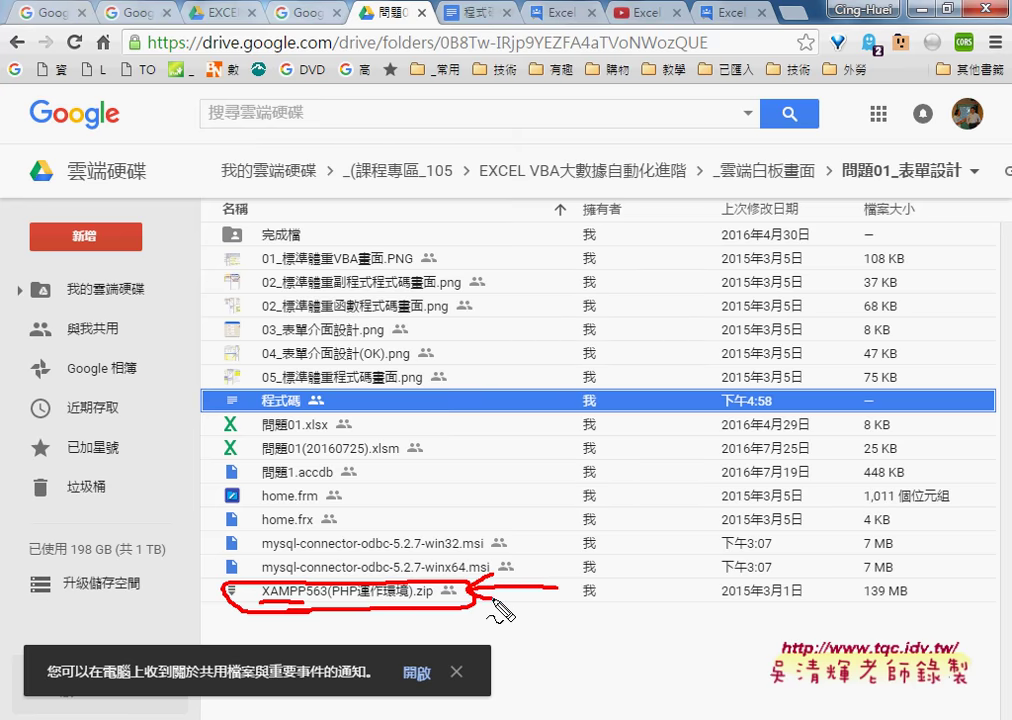
key(Escape)
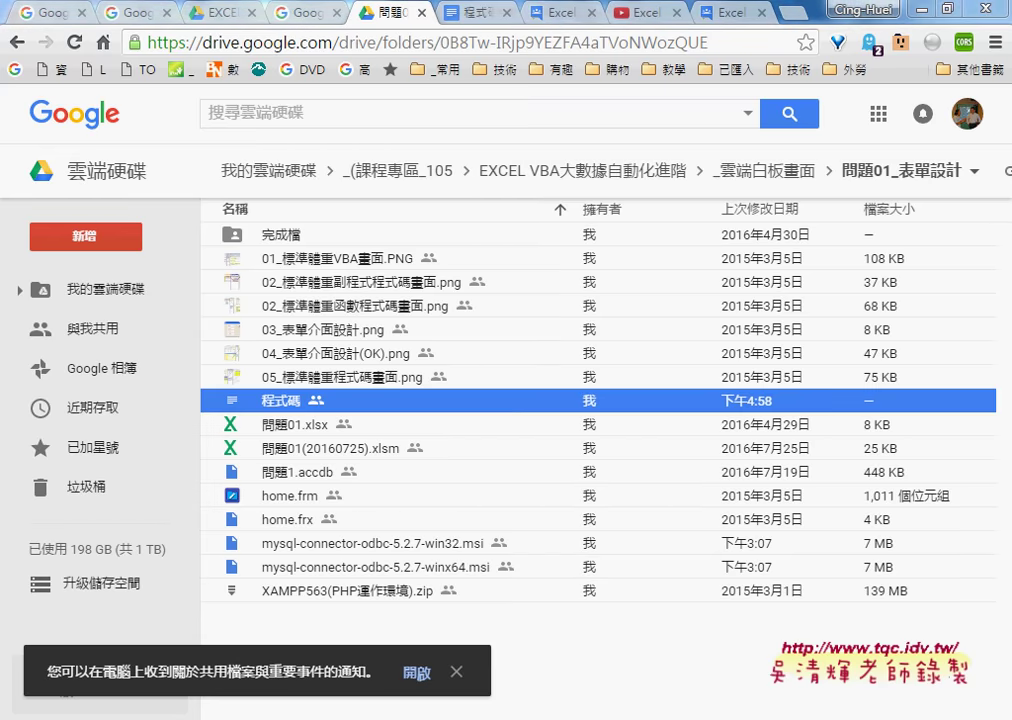
click(329, 634)
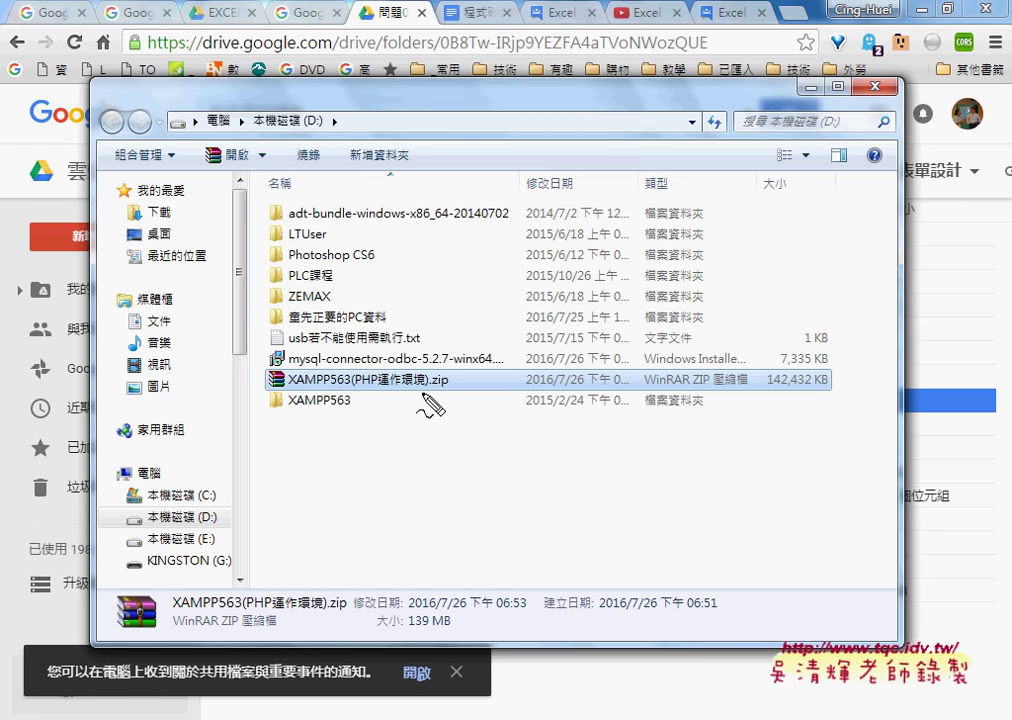
mouse_move(440, 392)
mouse_down()
mouse_move(269, 380)
mouse_move(300, 368)
mouse_up()
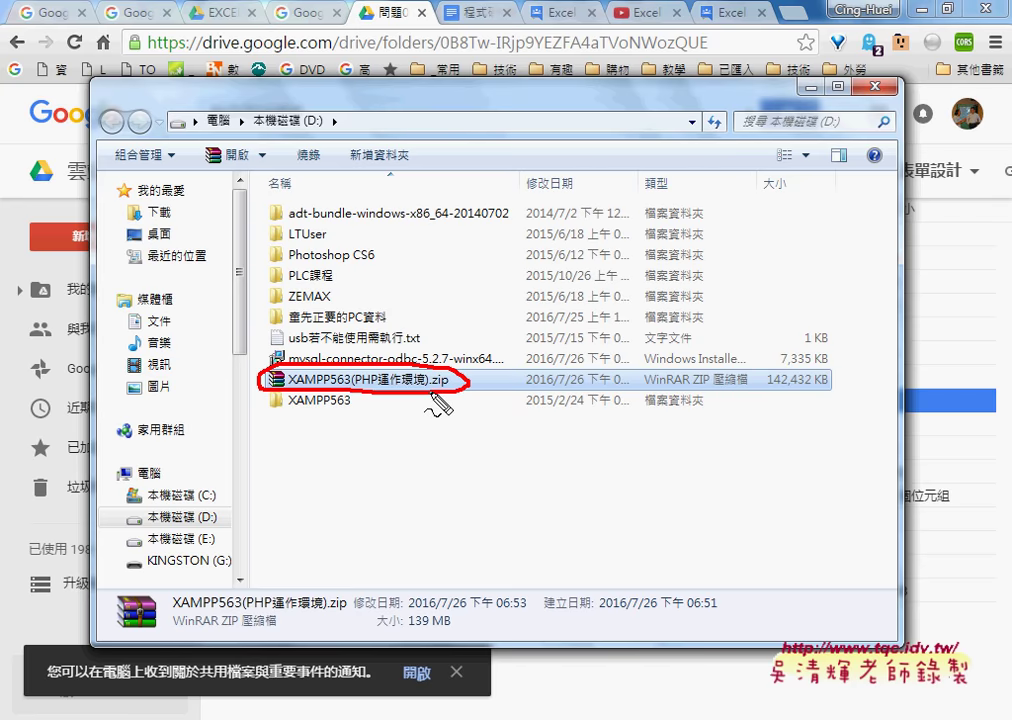
key(Escape)
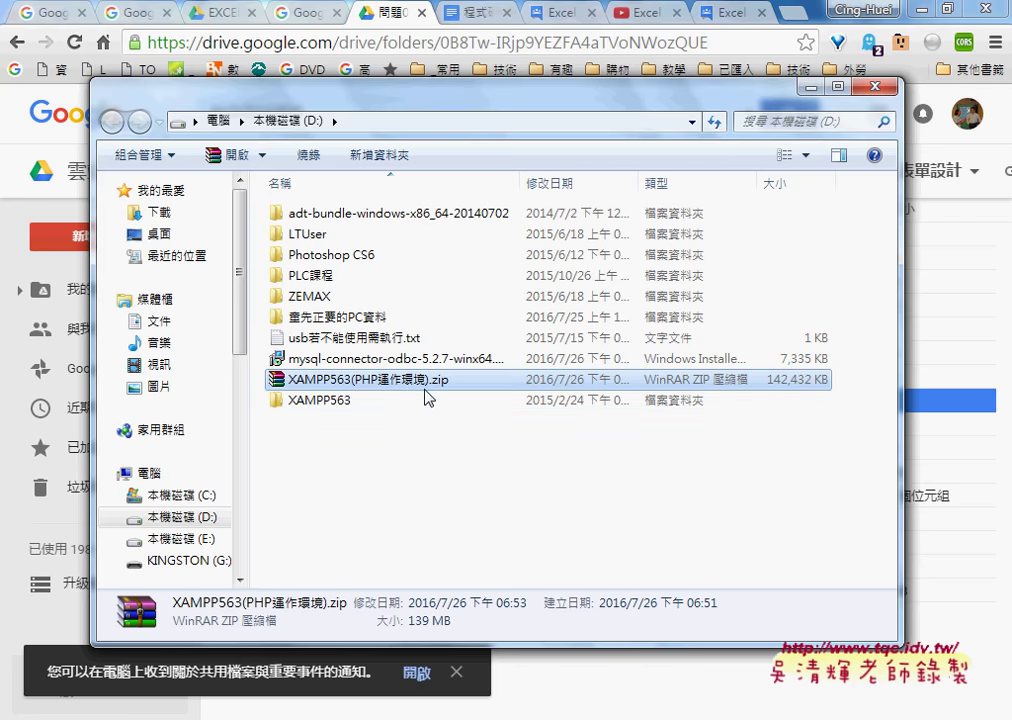
right_click(409, 387)
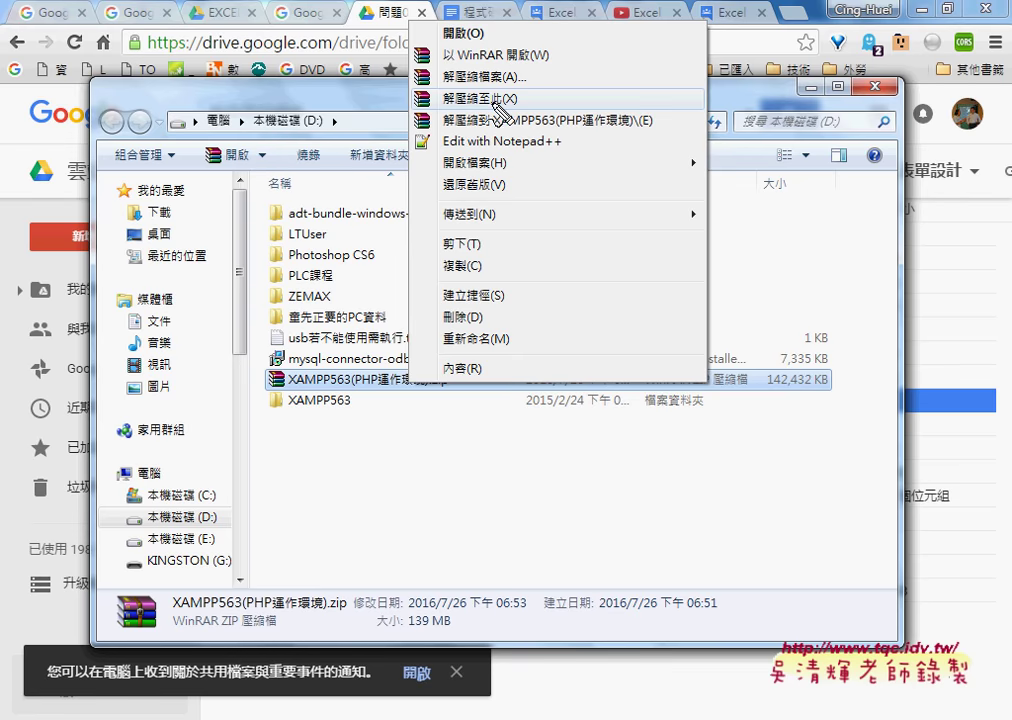
drag(500, 110, 512, 96)
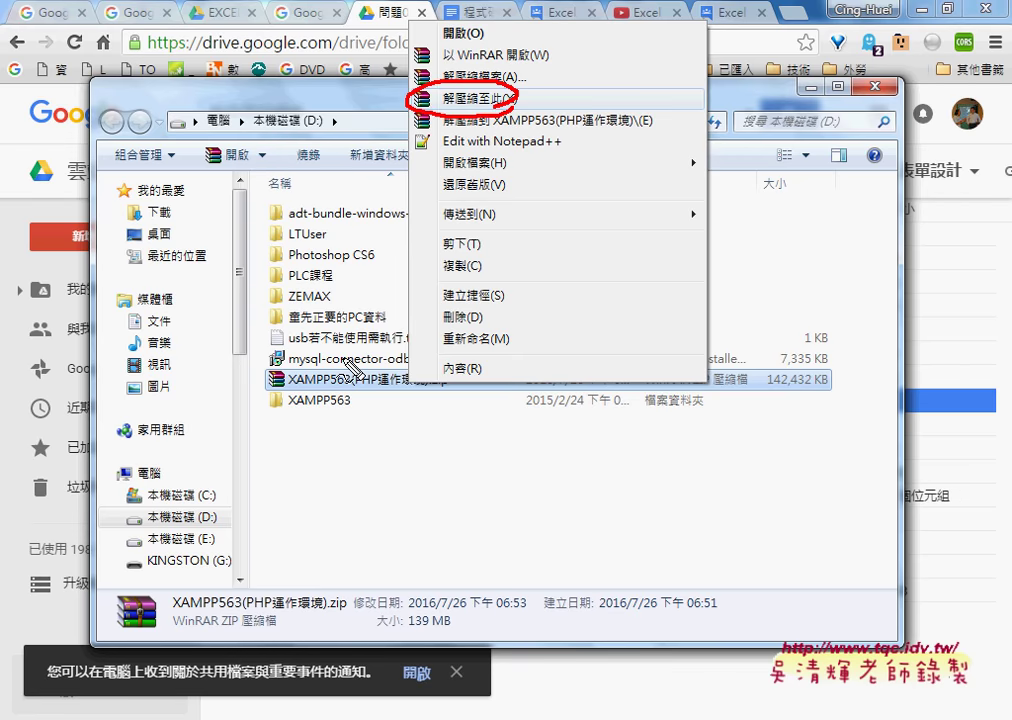
drag(350, 392, 345, 408)
mouse_move(232, 355)
mouse_down()
mouse_move(193, 395)
mouse_move(256, 412)
mouse_up()
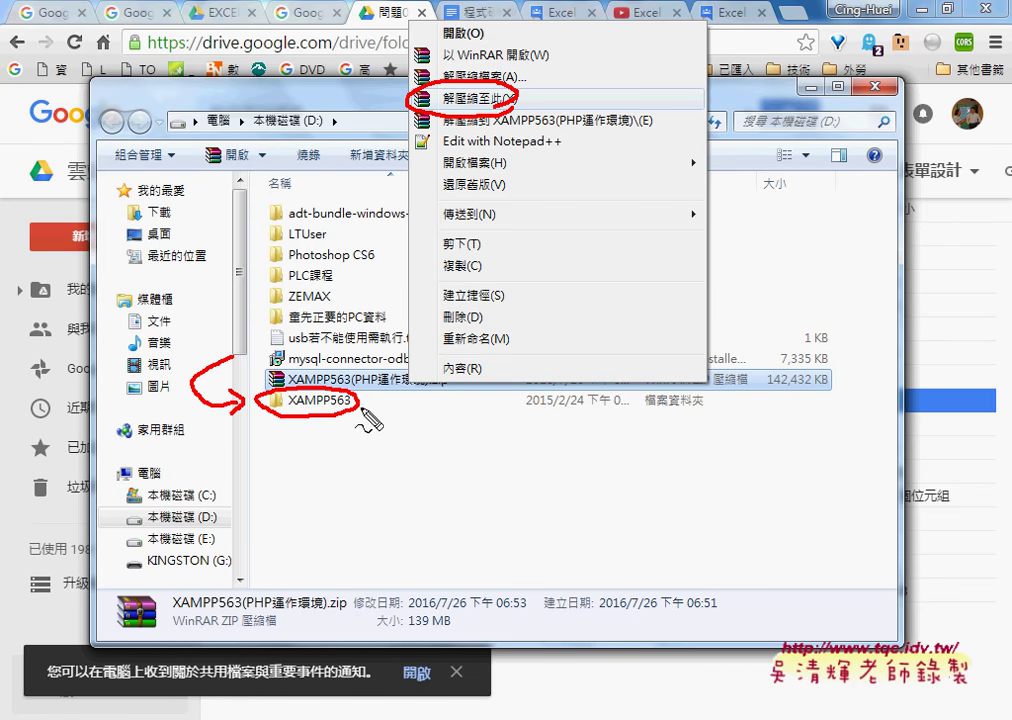
drag(532, 128, 633, 127)
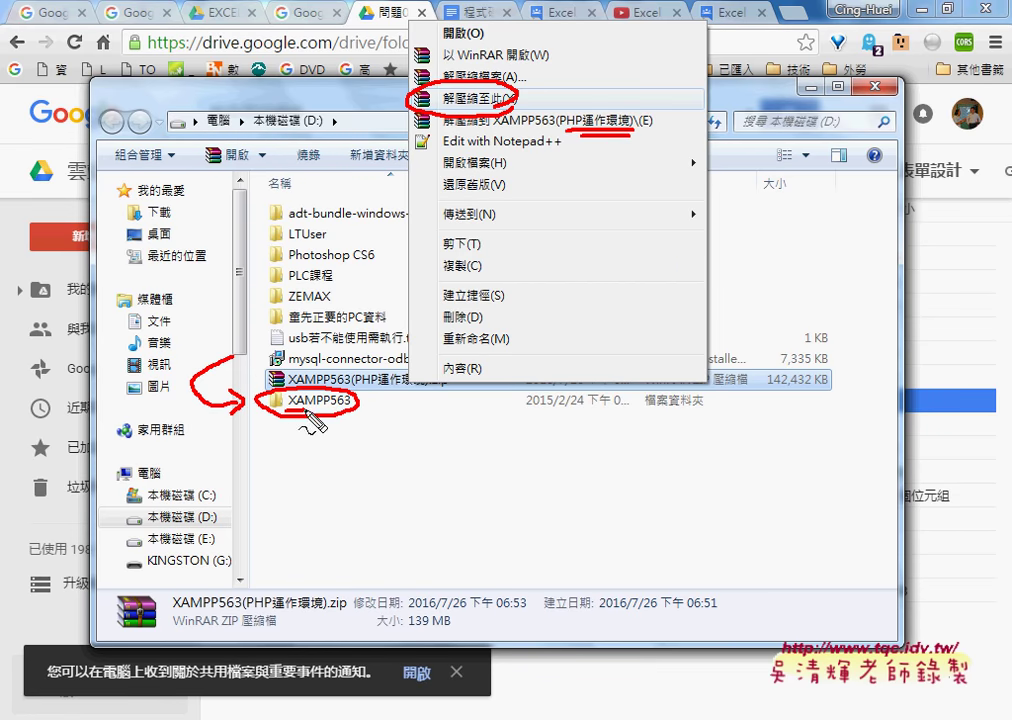
drag(288, 411, 303, 411)
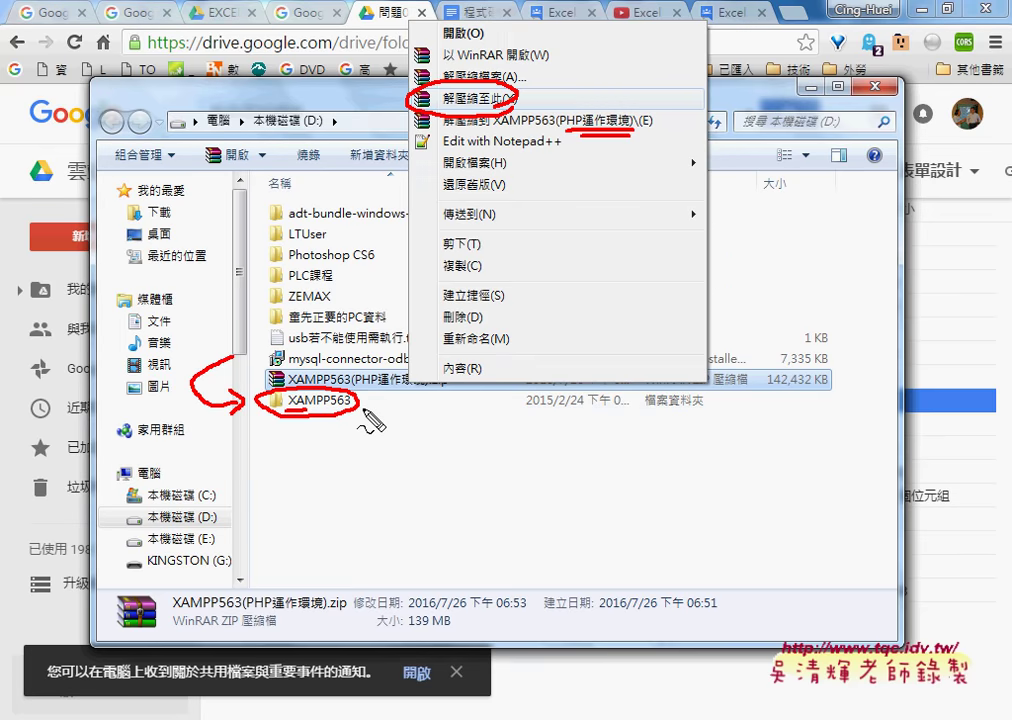
key(Escape)
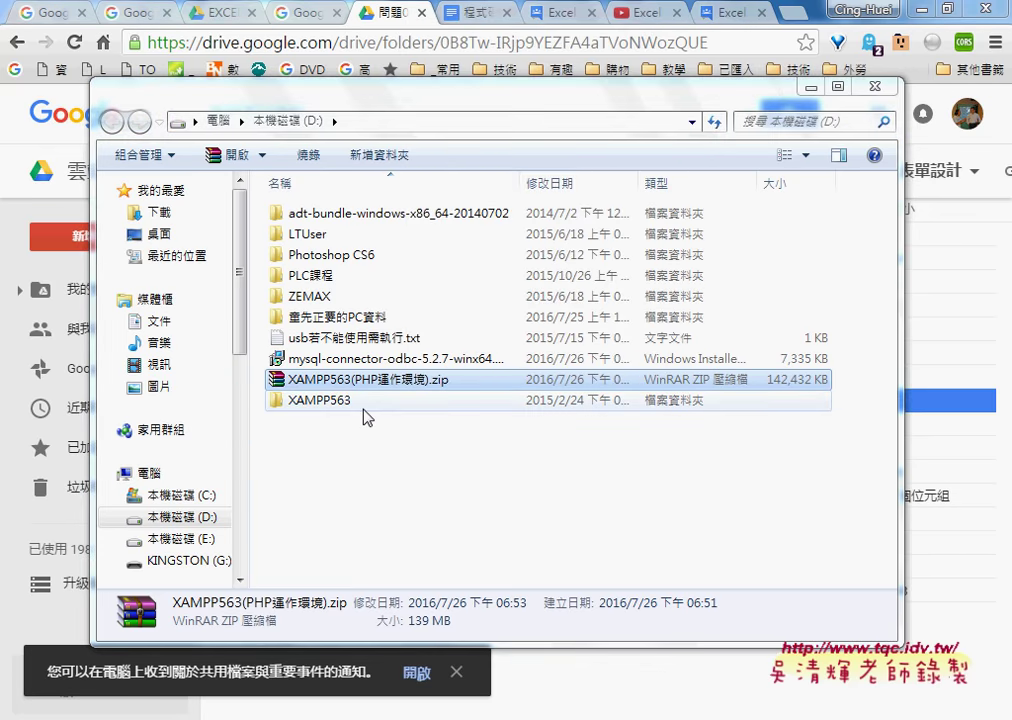
Step: Open D:\XAMPP563 and highlight setup_xampp.bat with a circle and arrow
double_click(367, 405)
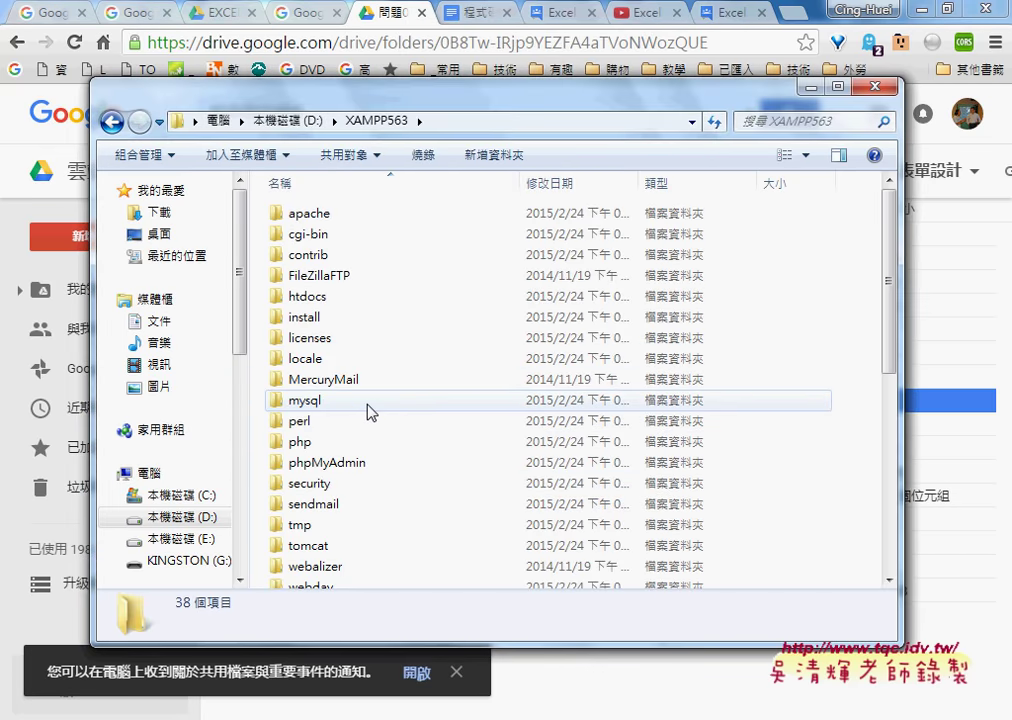
scroll(370, 410, down, 6)
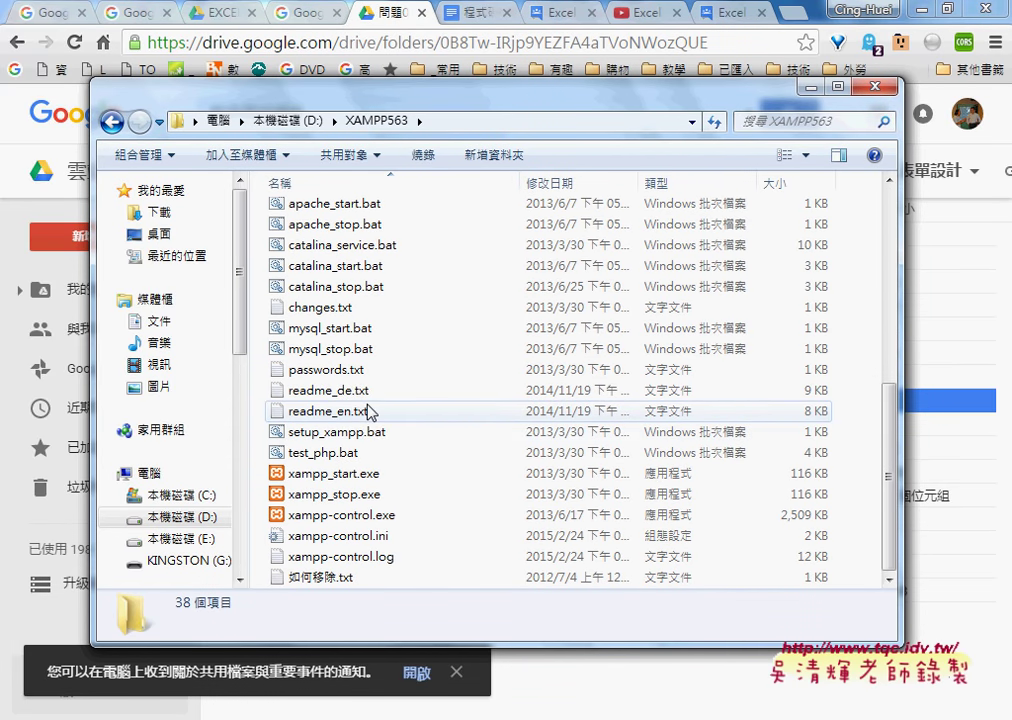
click(371, 433)
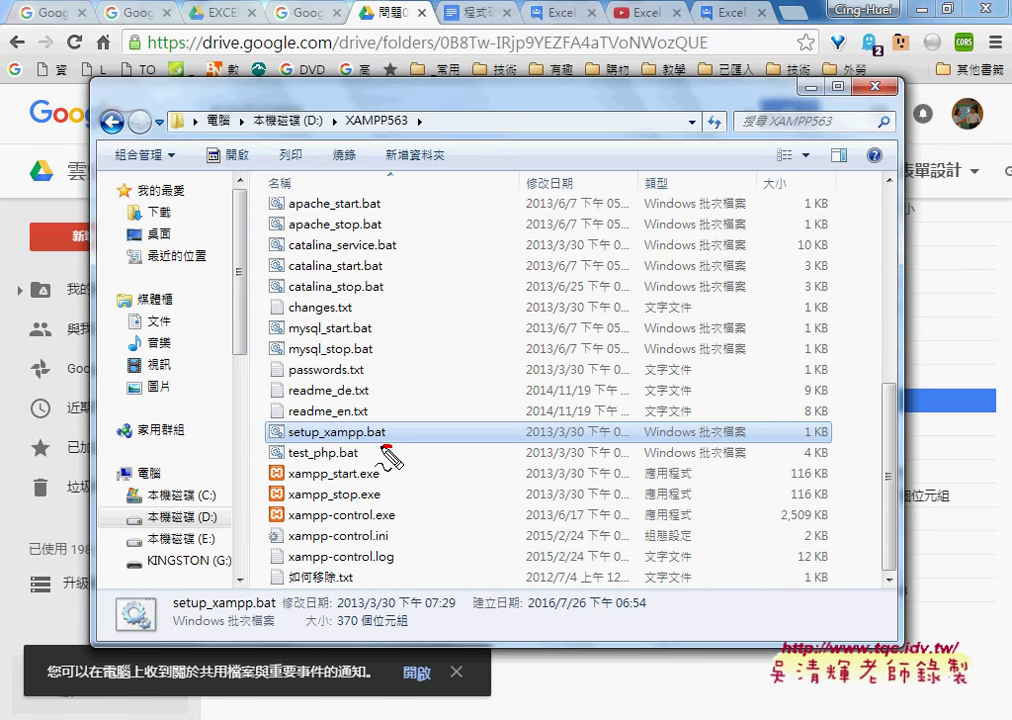
drag(386, 449, 400, 430)
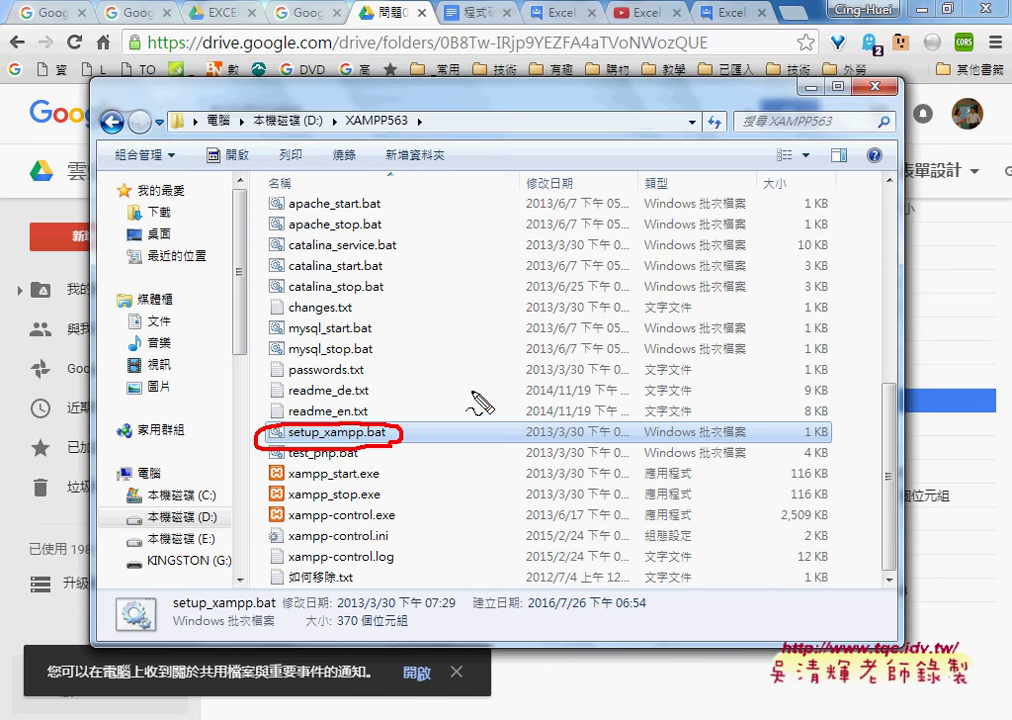
mouse_move(474, 393)
mouse_down()
mouse_move(405, 432)
mouse_move(440, 429)
mouse_up()
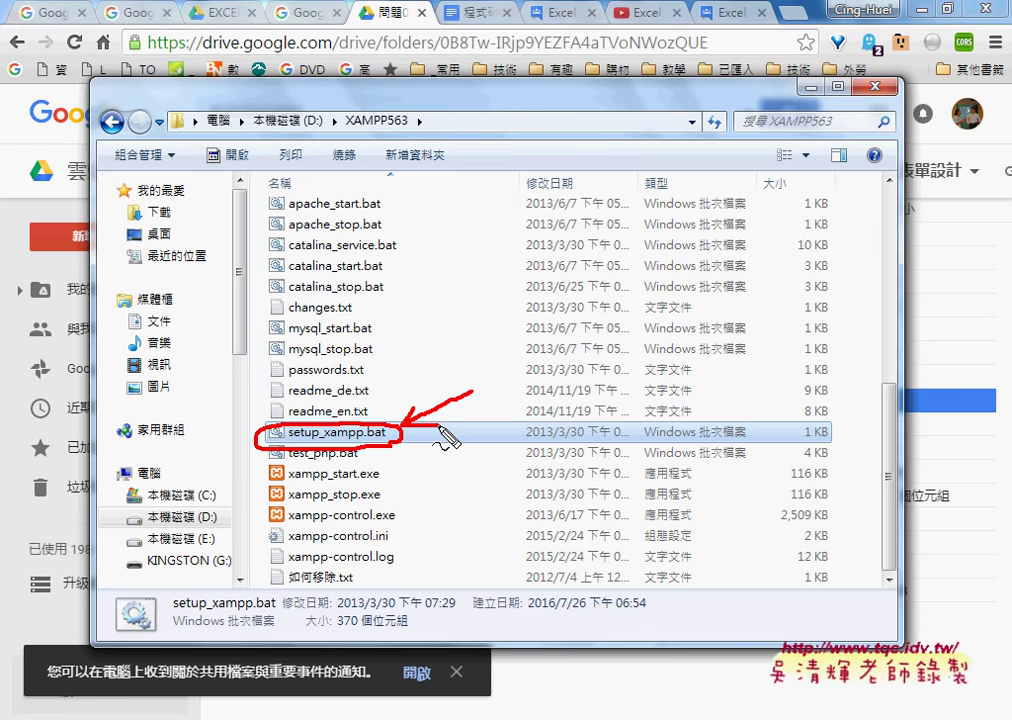
key(Escape)
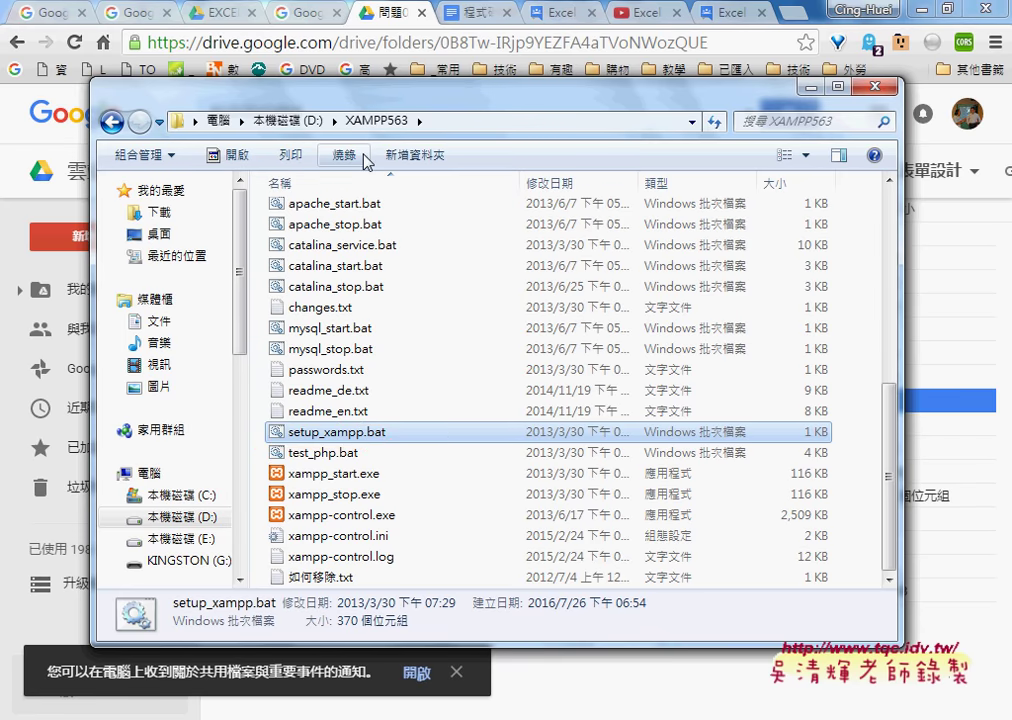
Step: Go back to drive D:, reopen the XAMPP563 folder and select setup_xampp.bat again
click(300, 122)
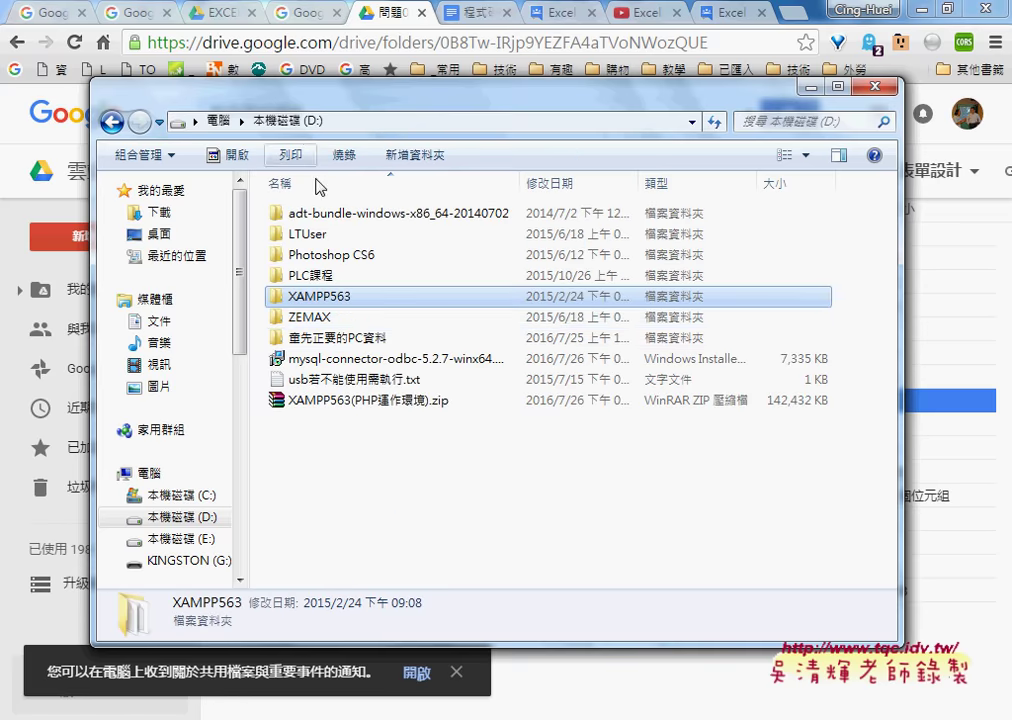
right_click(369, 402)
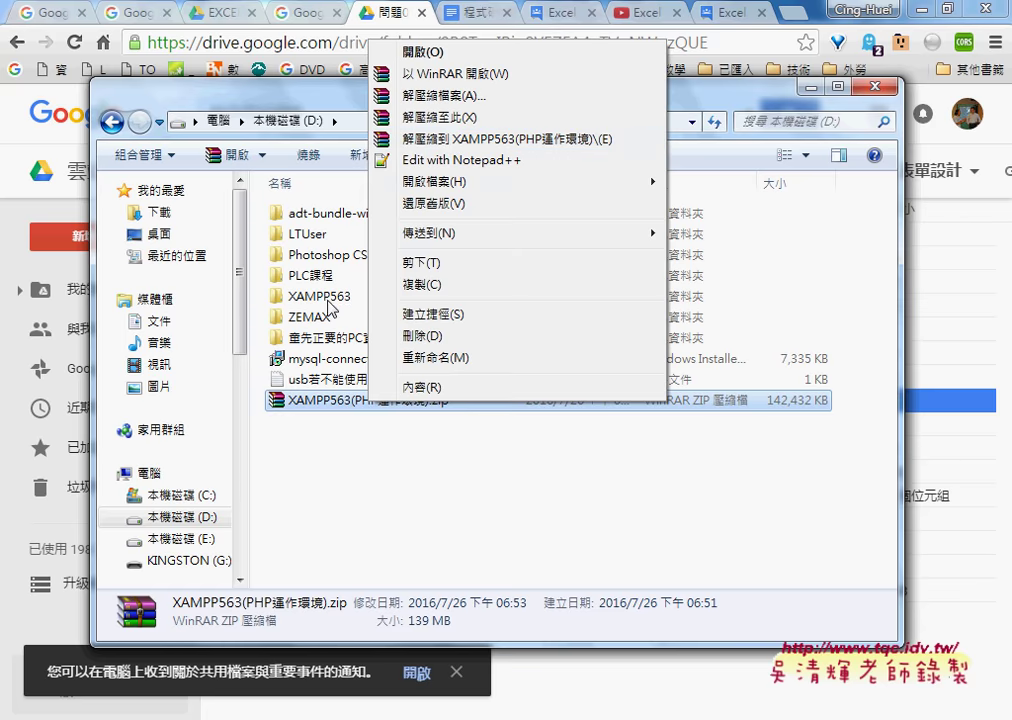
click(285, 296)
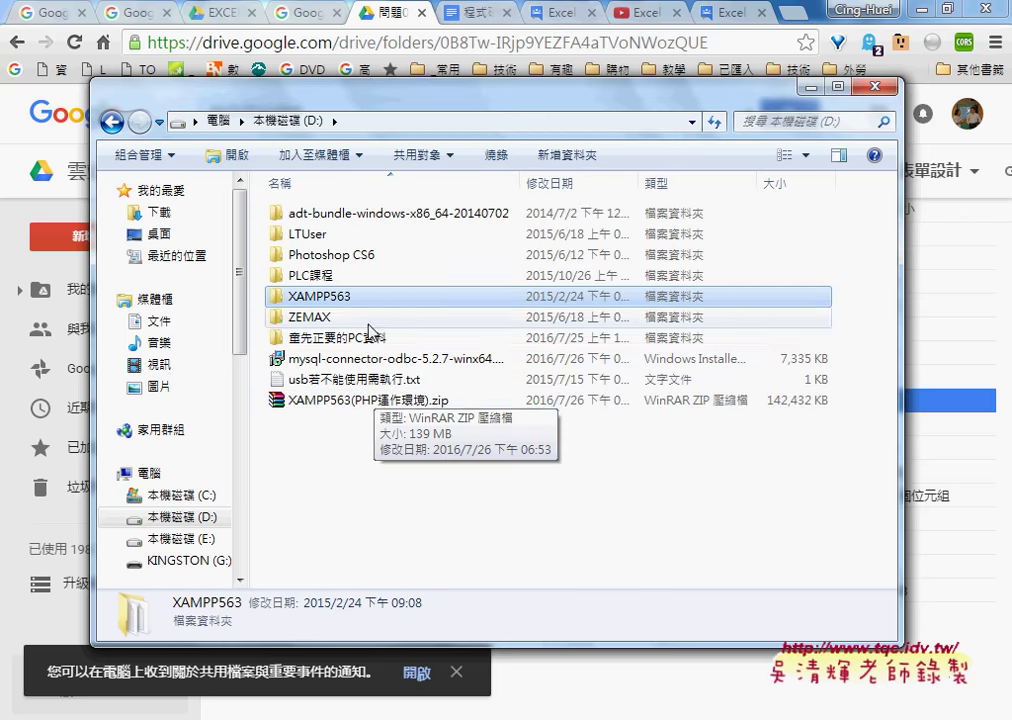
double_click(352, 305)
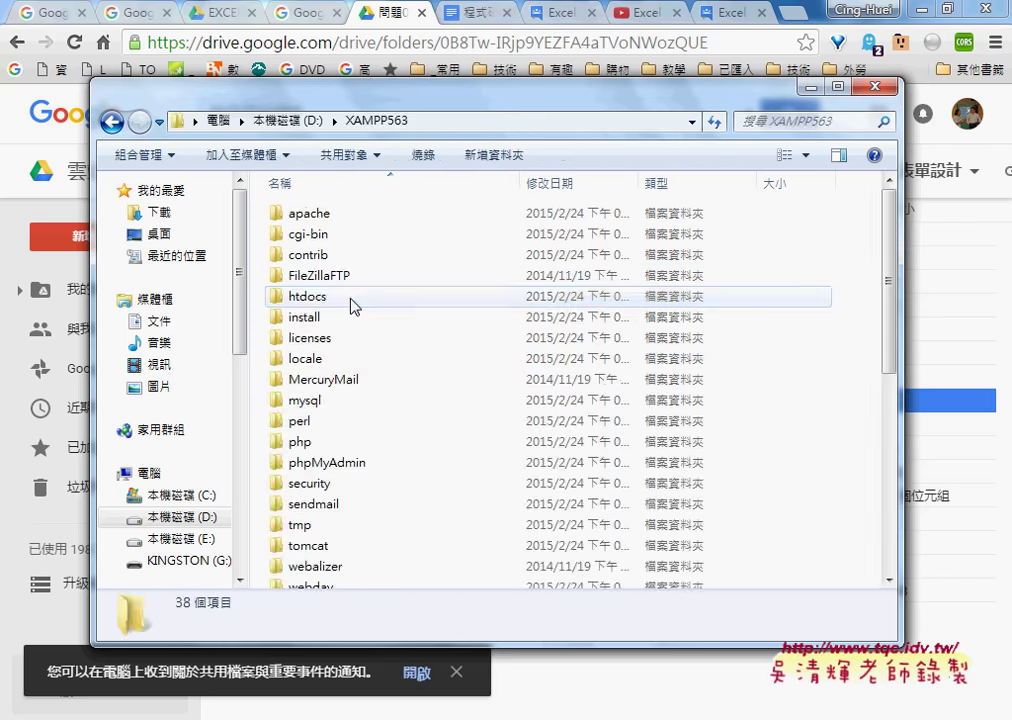
scroll(360, 312, down, 1)
scroll(373, 323, down, 5)
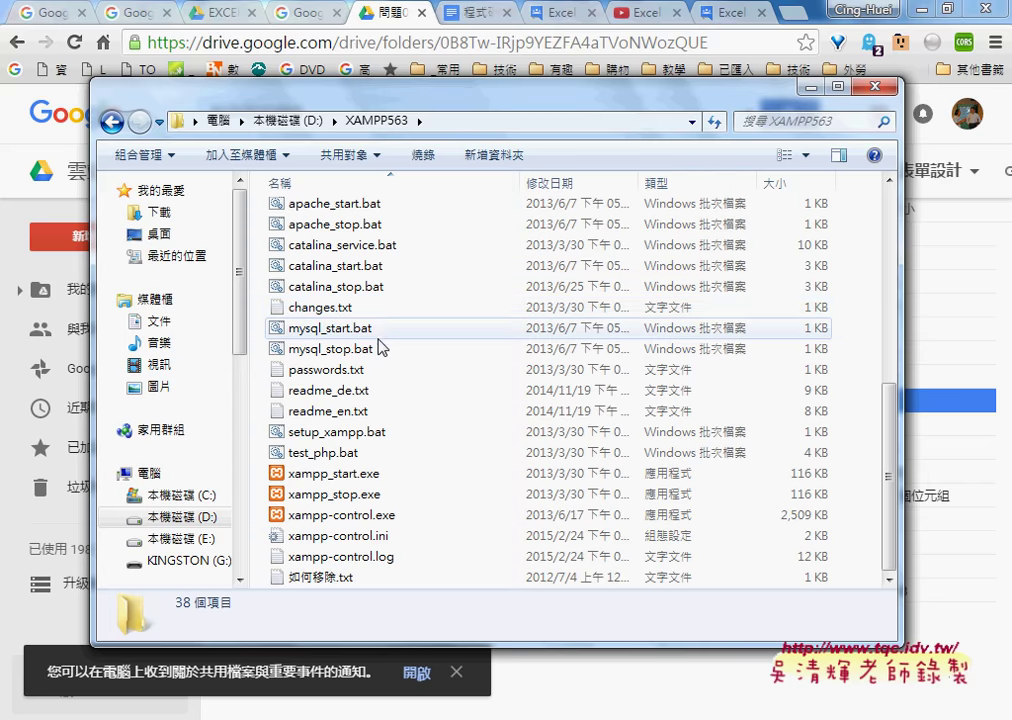
click(322, 436)
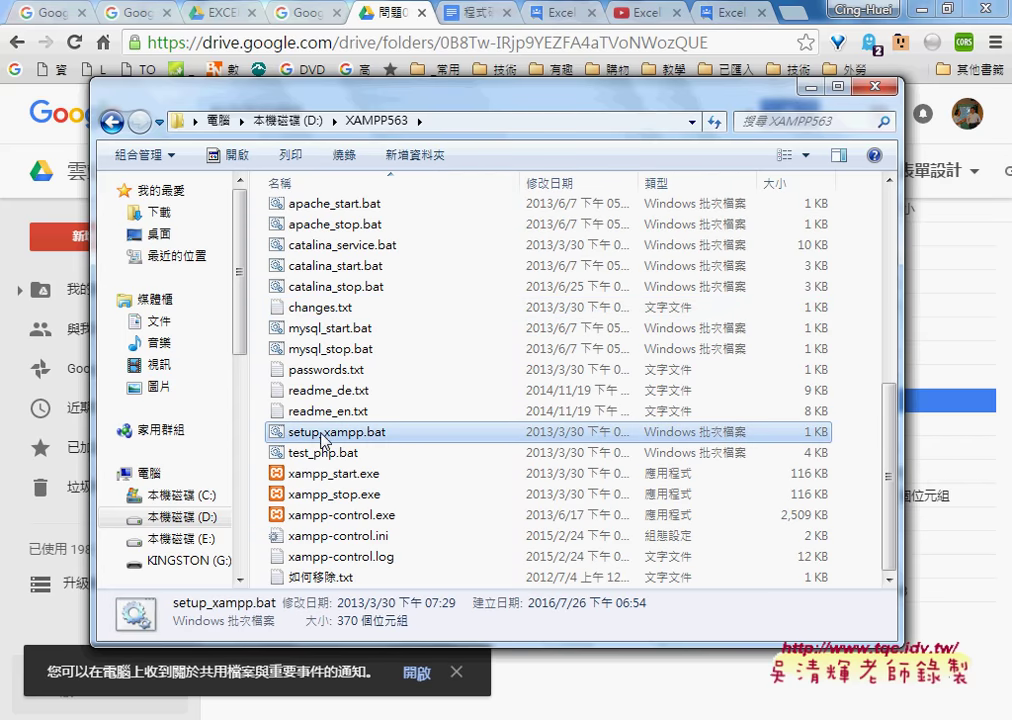
Step: Run setup_xampp.bat past the security warning and let it update the configuration files until DONE
double_click(316, 437)
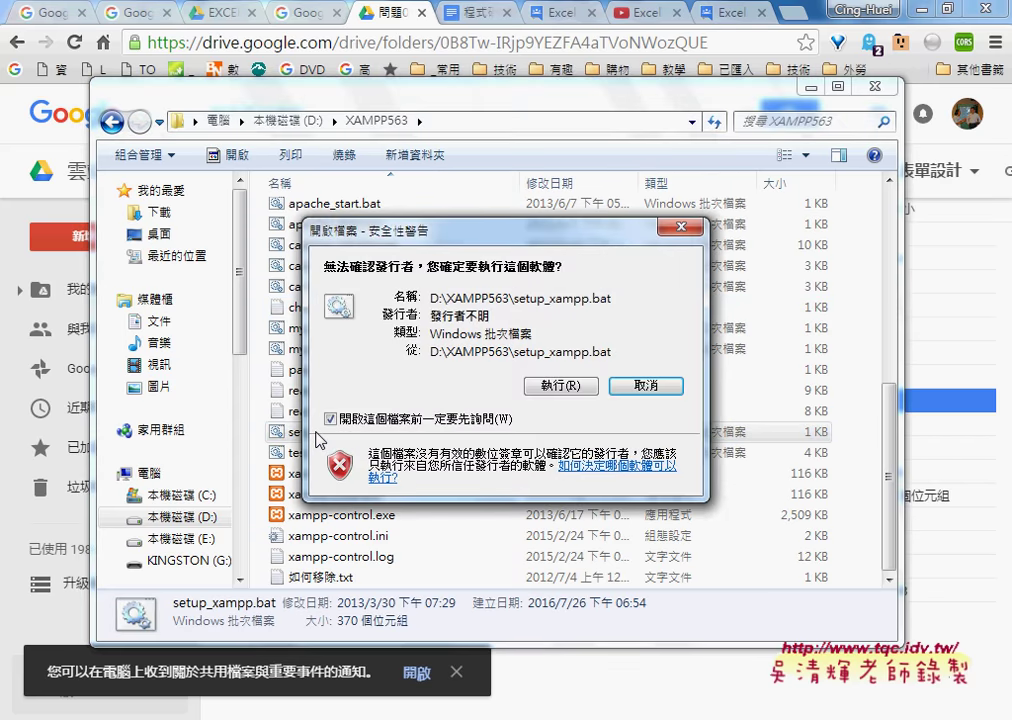
click(566, 384)
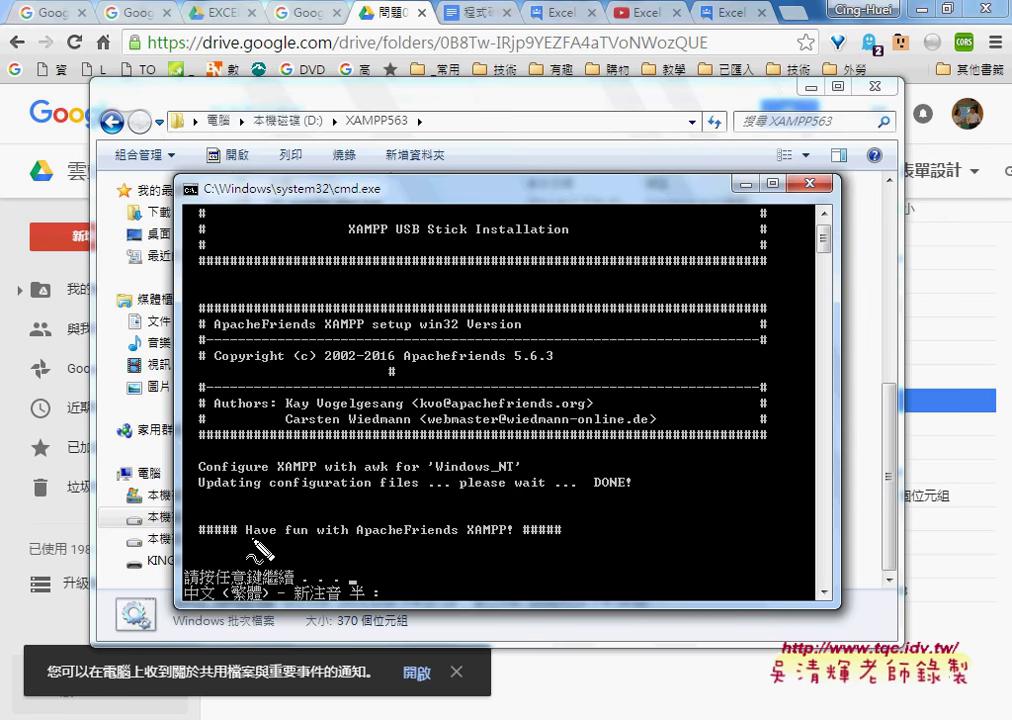
mouse_move(292, 128)
mouse_down()
mouse_move(257, 128)
mouse_move(322, 118)
mouse_up()
drag(417, 127, 344, 128)
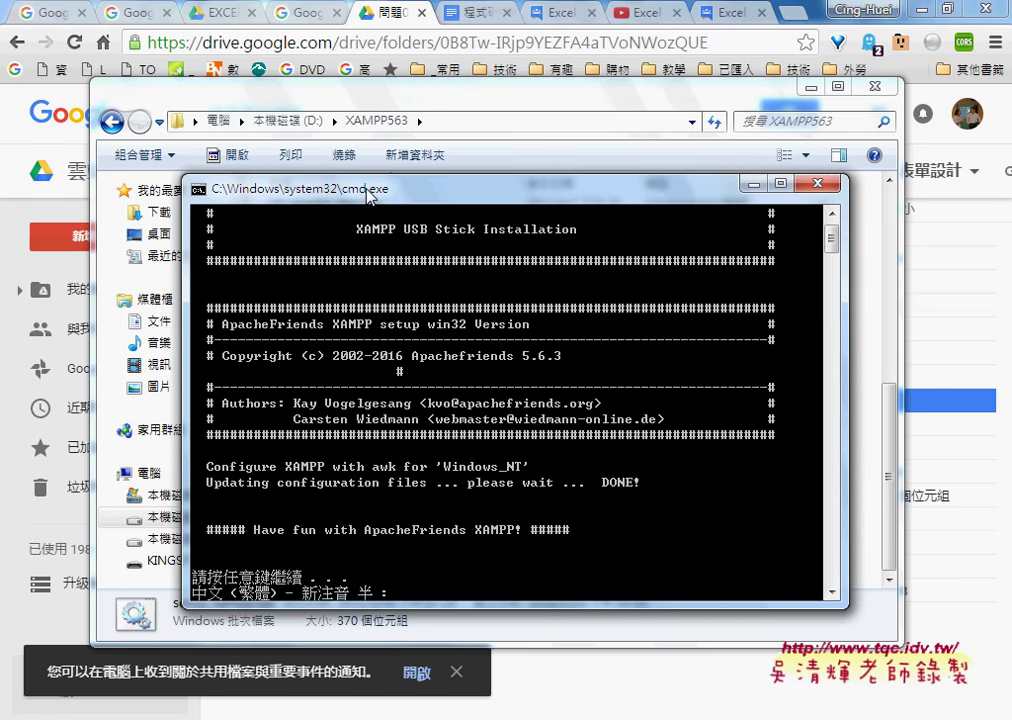
drag(361, 190, 603, 178)
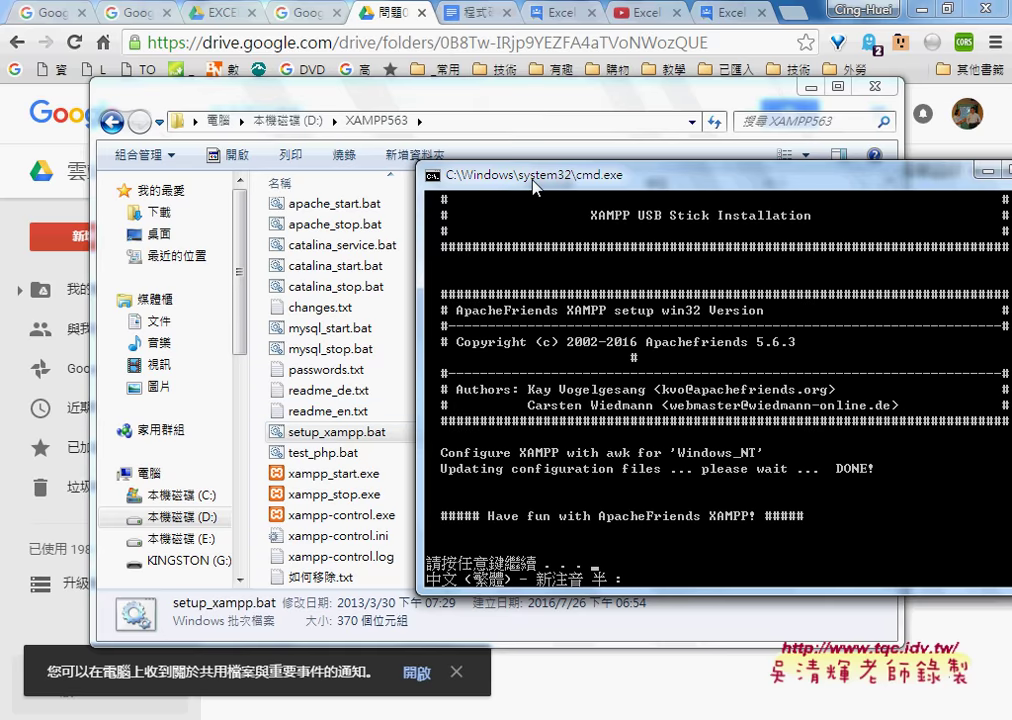
drag(523, 182, 391, 178)
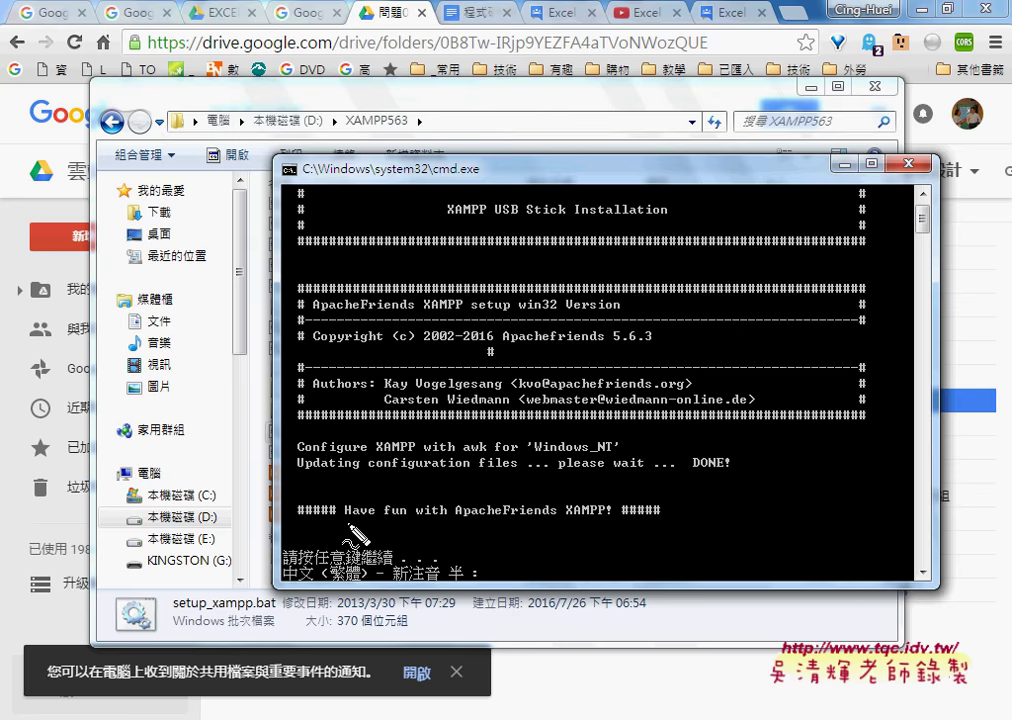
mouse_move(346, 519)
mouse_down()
mouse_move(404, 519)
mouse_move(389, 531)
mouse_up()
Step: Close the setup console, highlight xampp-control.exe, and launch it past the security warning
key(Return)
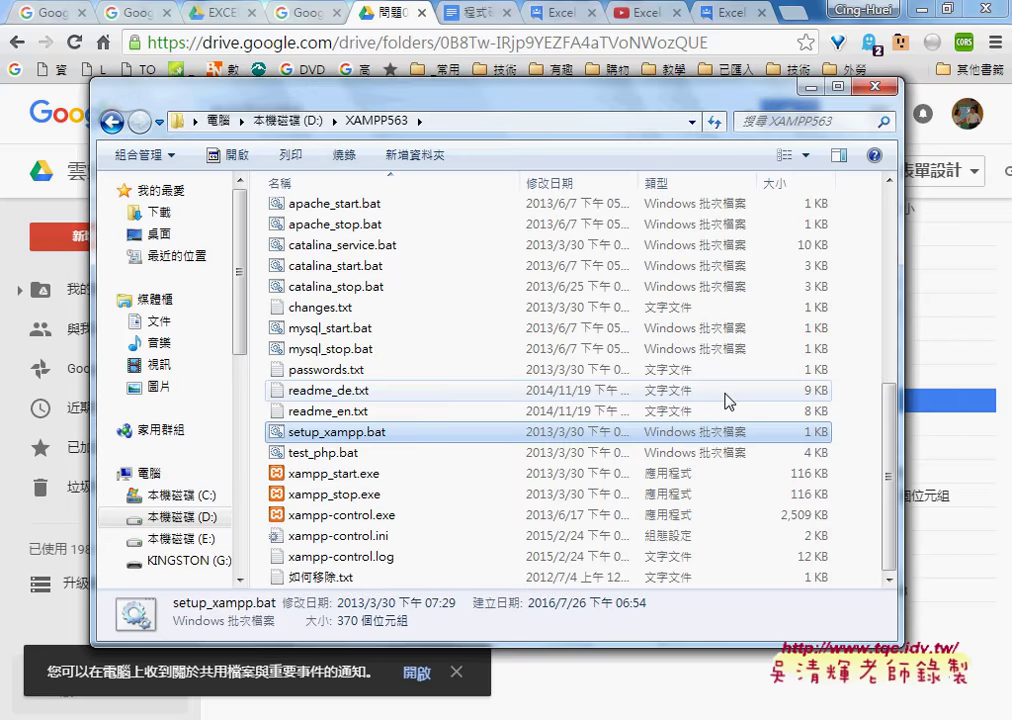
click(387, 516)
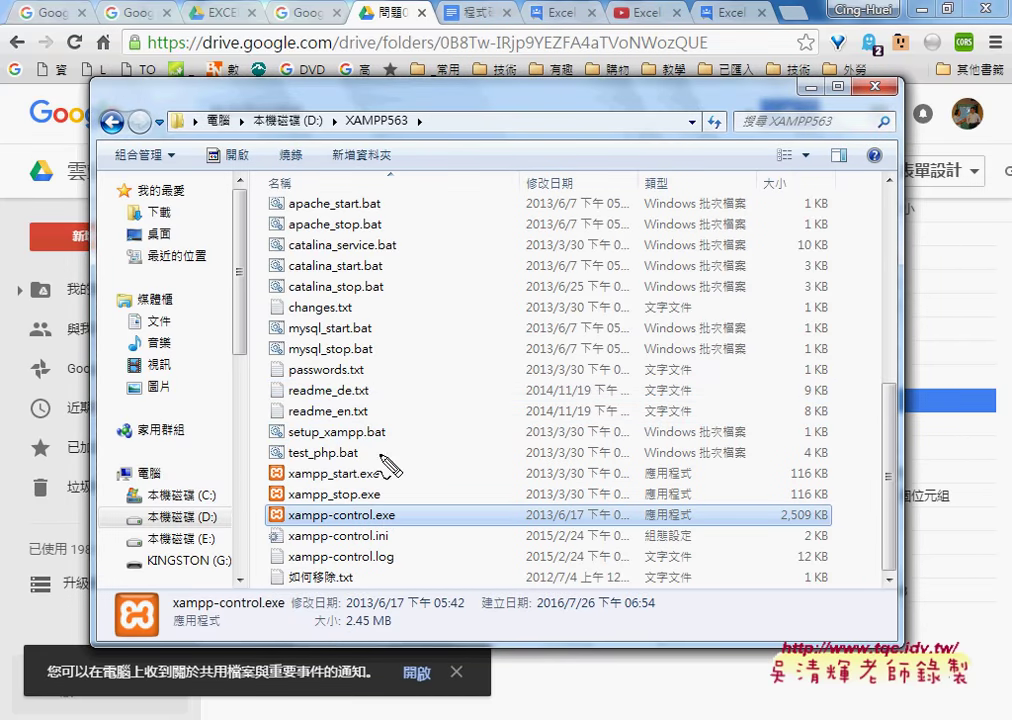
drag(296, 440, 322, 440)
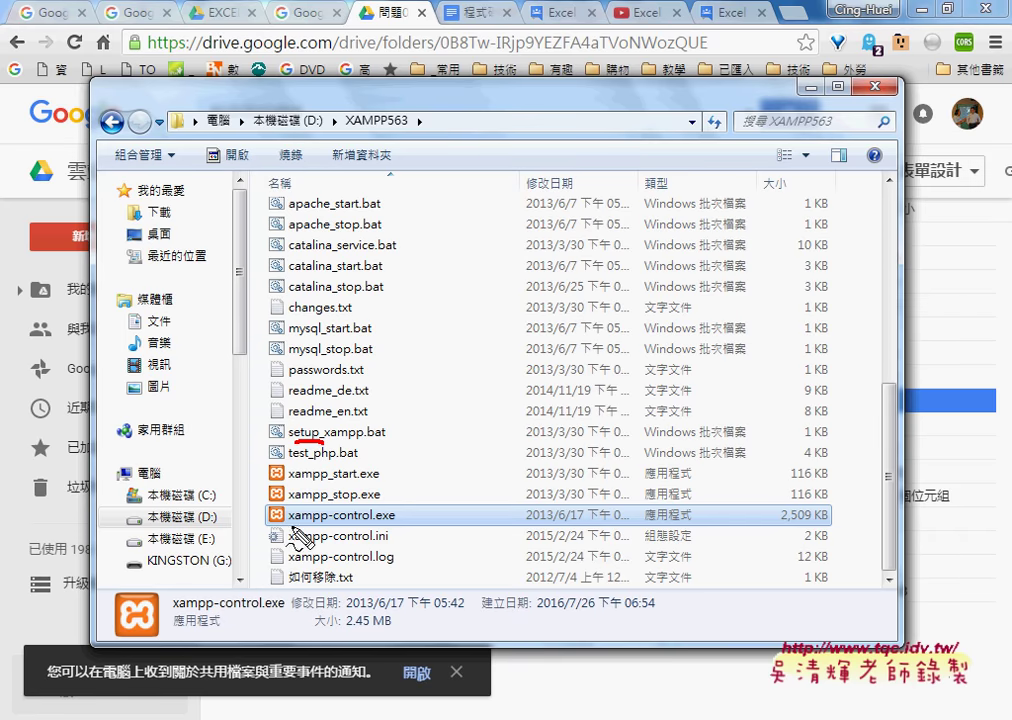
drag(290, 524, 388, 524)
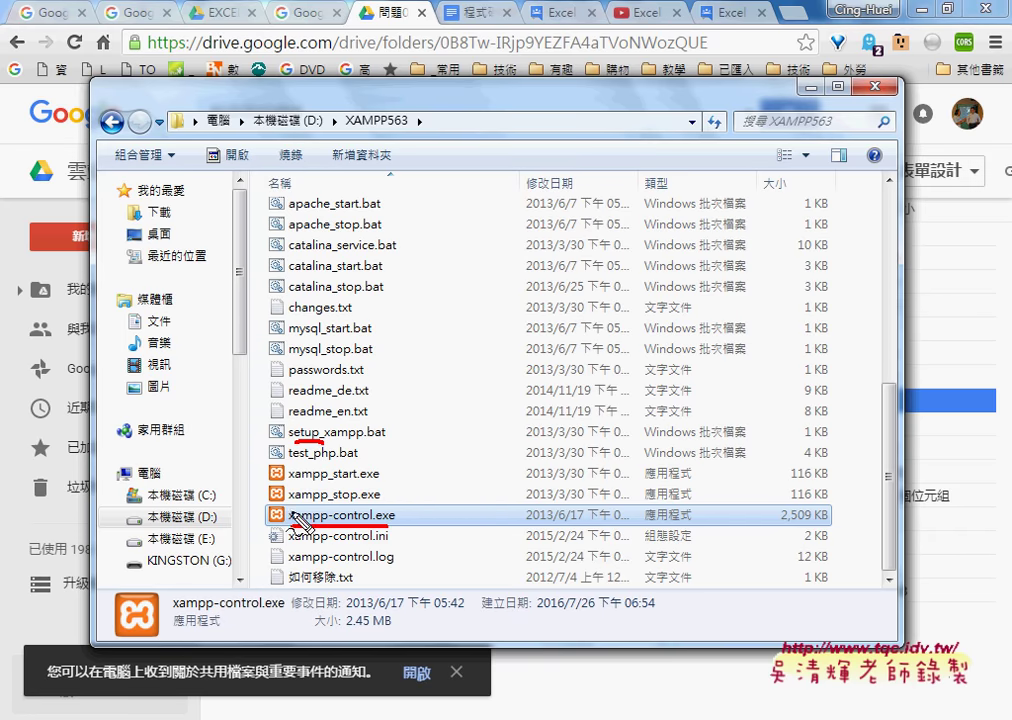
drag(288, 508, 286, 507)
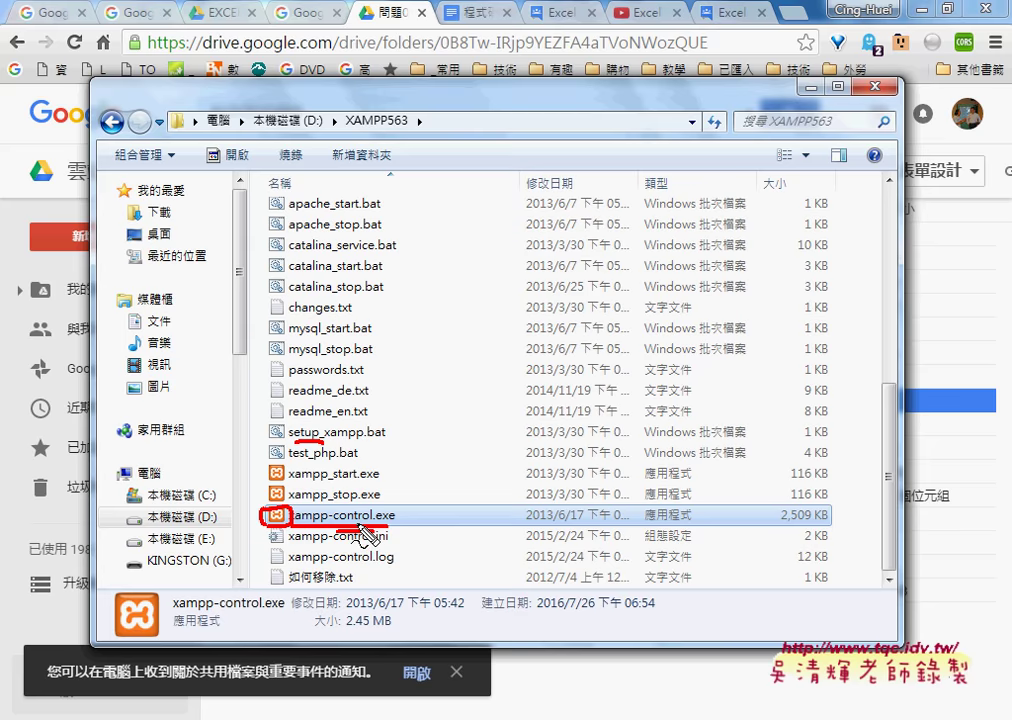
key(Escape)
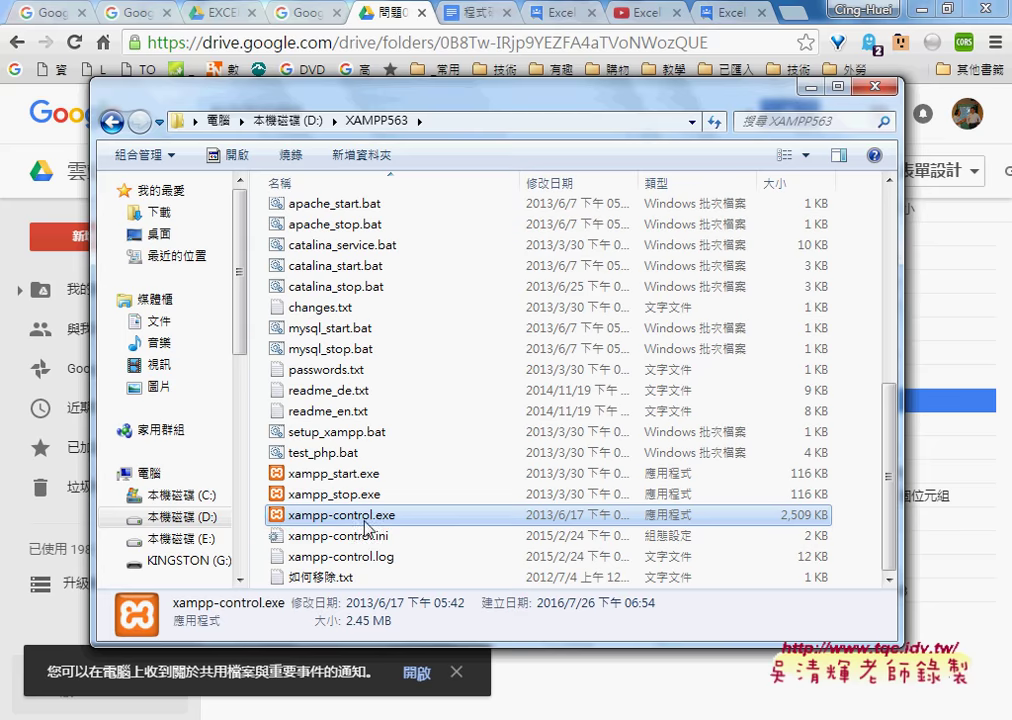
double_click(369, 516)
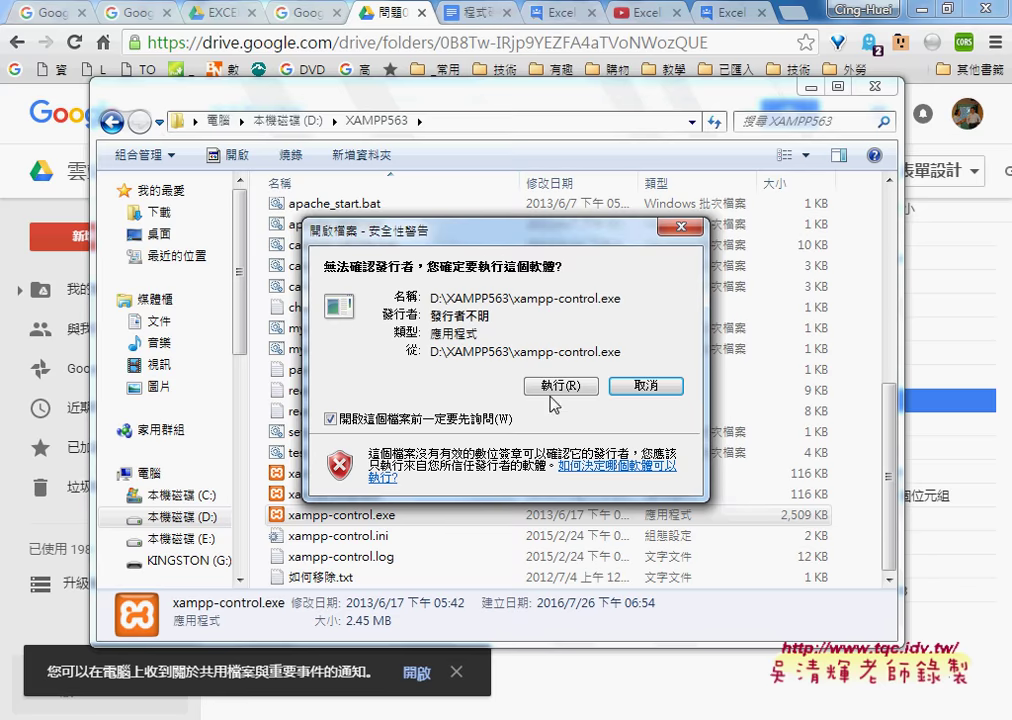
click(559, 386)
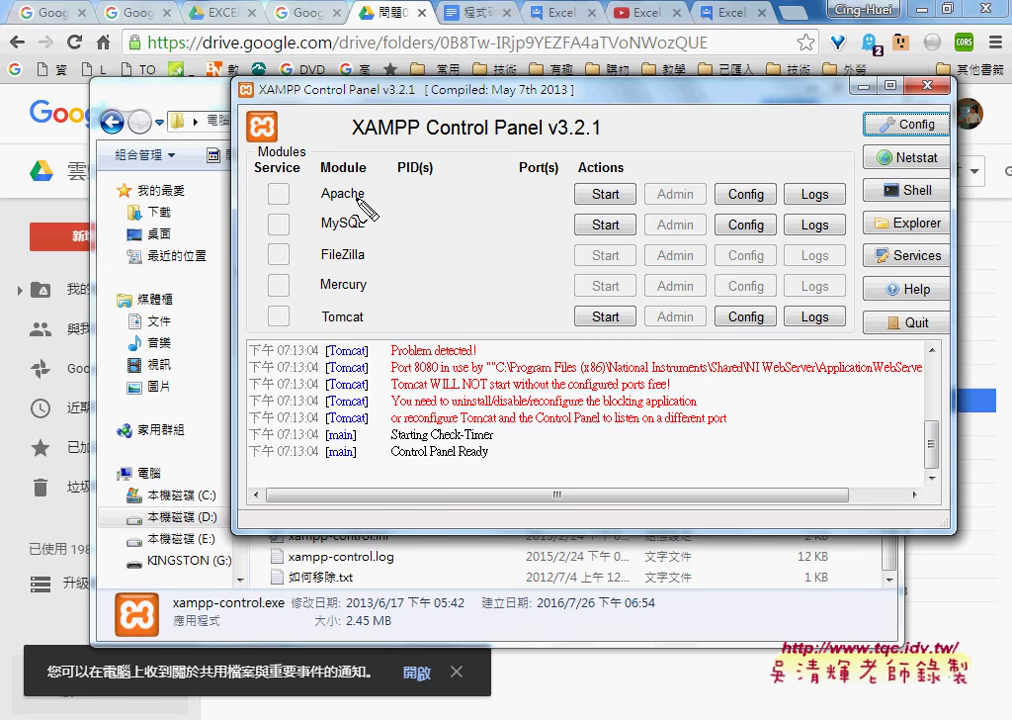
drag(366, 203, 317, 204)
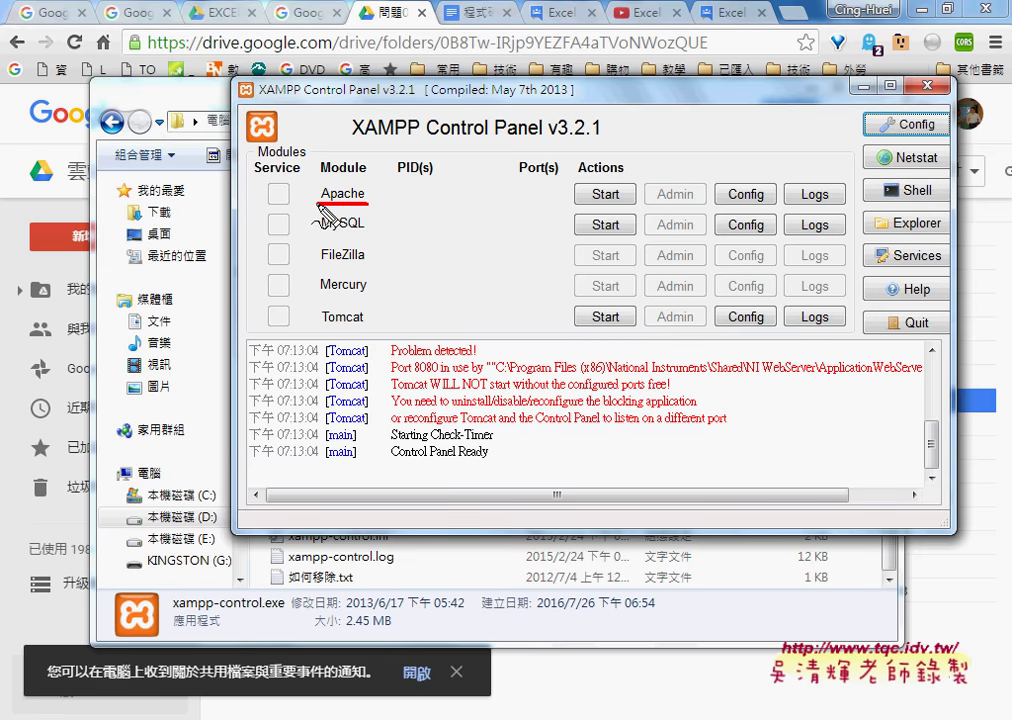
mouse_move(367, 232)
mouse_down()
mouse_move(261, 233)
mouse_move(367, 211)
mouse_up()
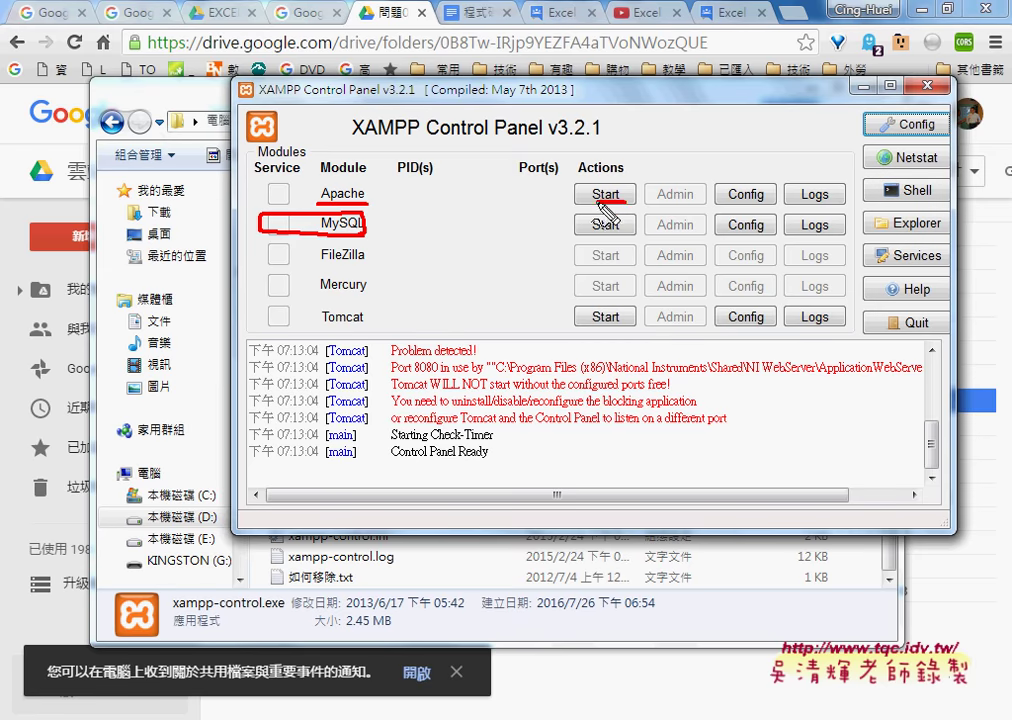
mouse_move(625, 200)
mouse_down()
mouse_move(580, 200)
mouse_move(626, 198)
mouse_move(578, 238)
mouse_up()
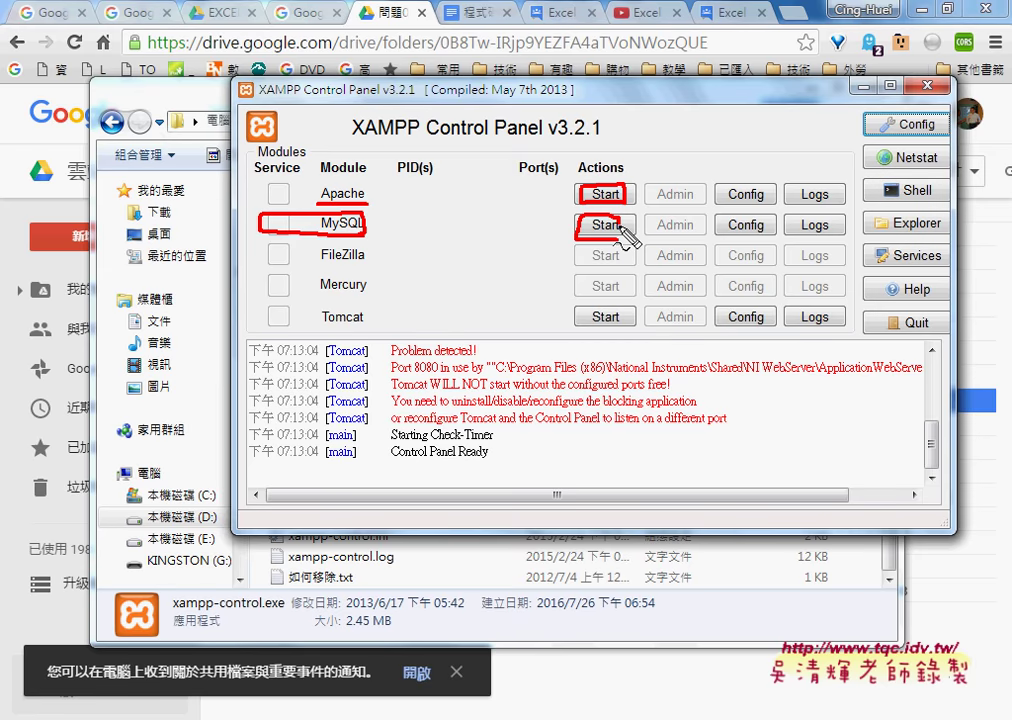
key(Escape)
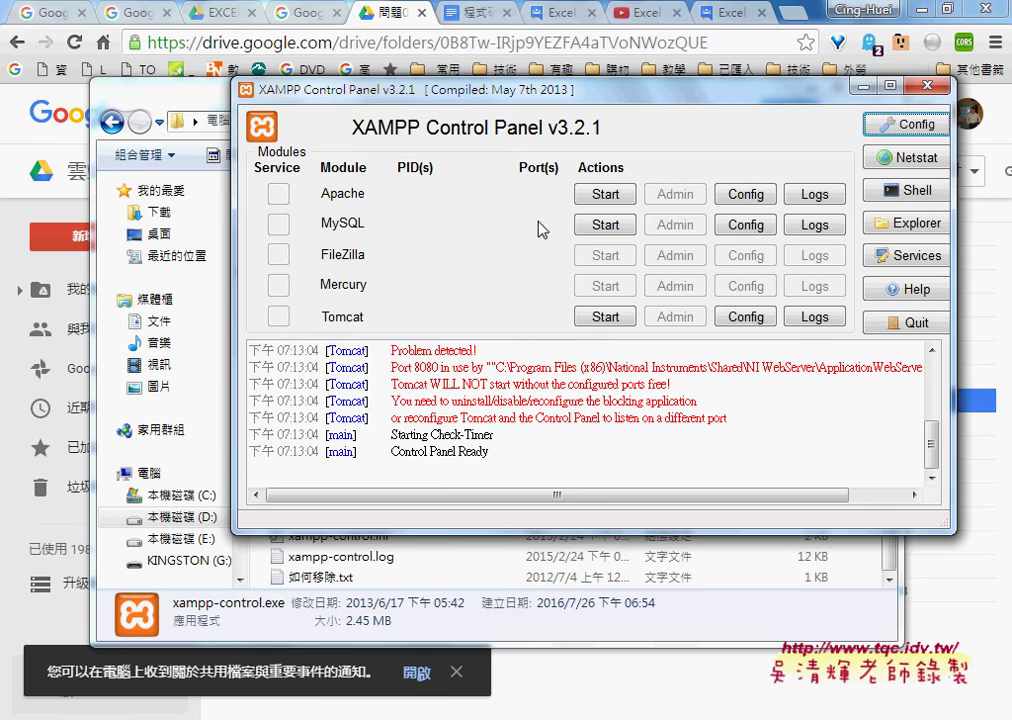
click(619, 199)
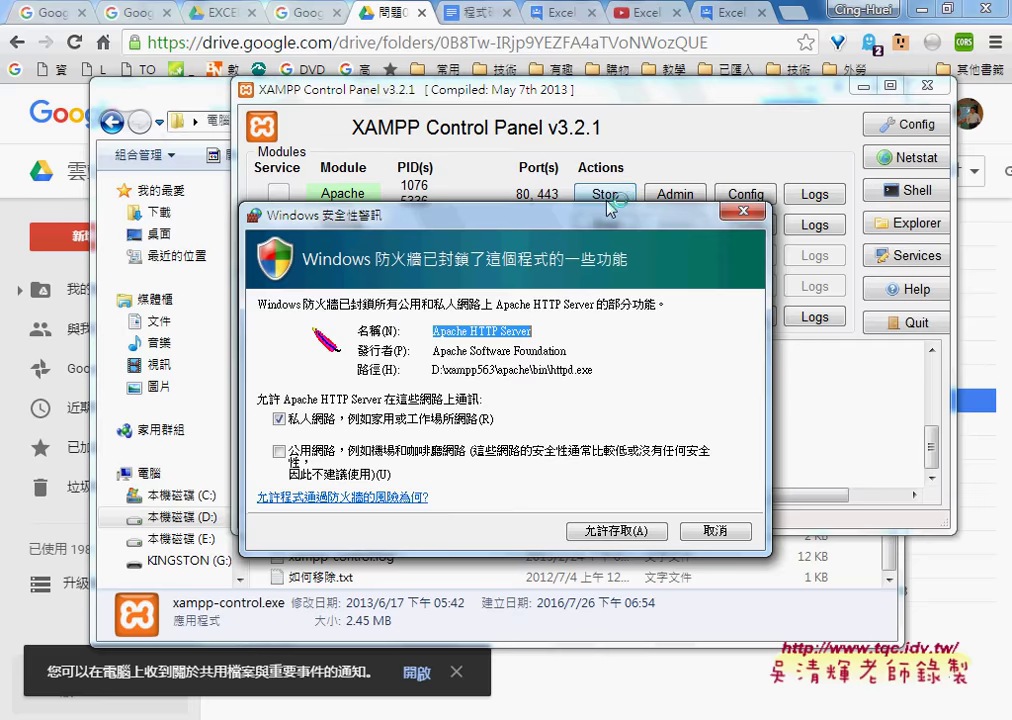
Step: Allow Apache HTTP Server through the Windows Firewall on private networks
mouse_move(590, 214)
mouse_down()
mouse_move(575, 220)
mouse_move(640, 70)
mouse_up()
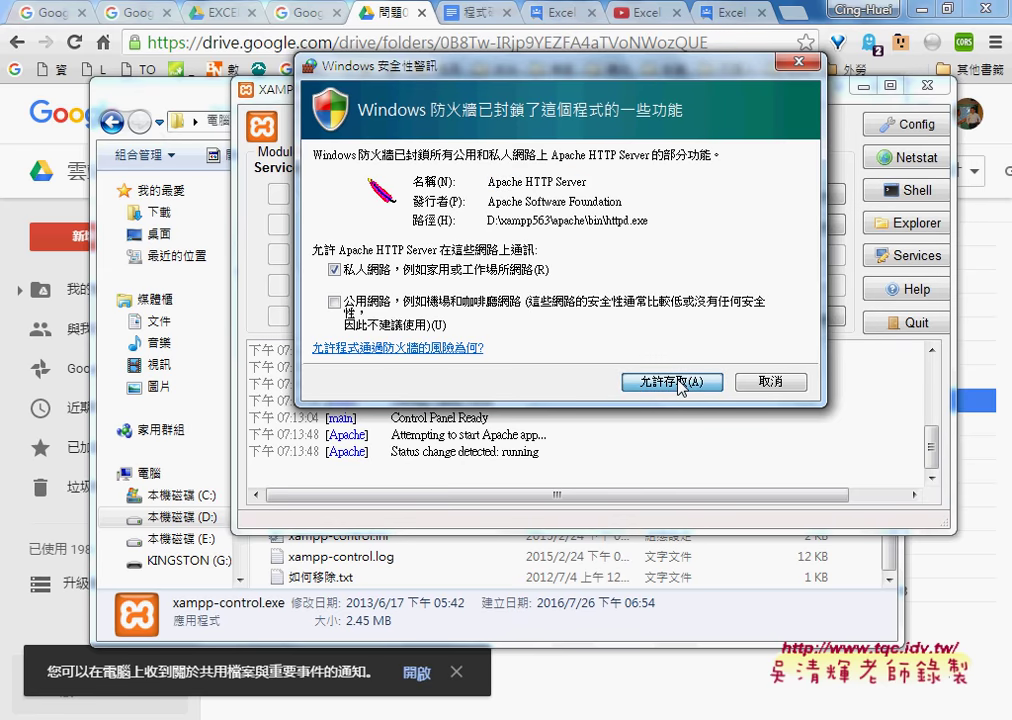
click(679, 384)
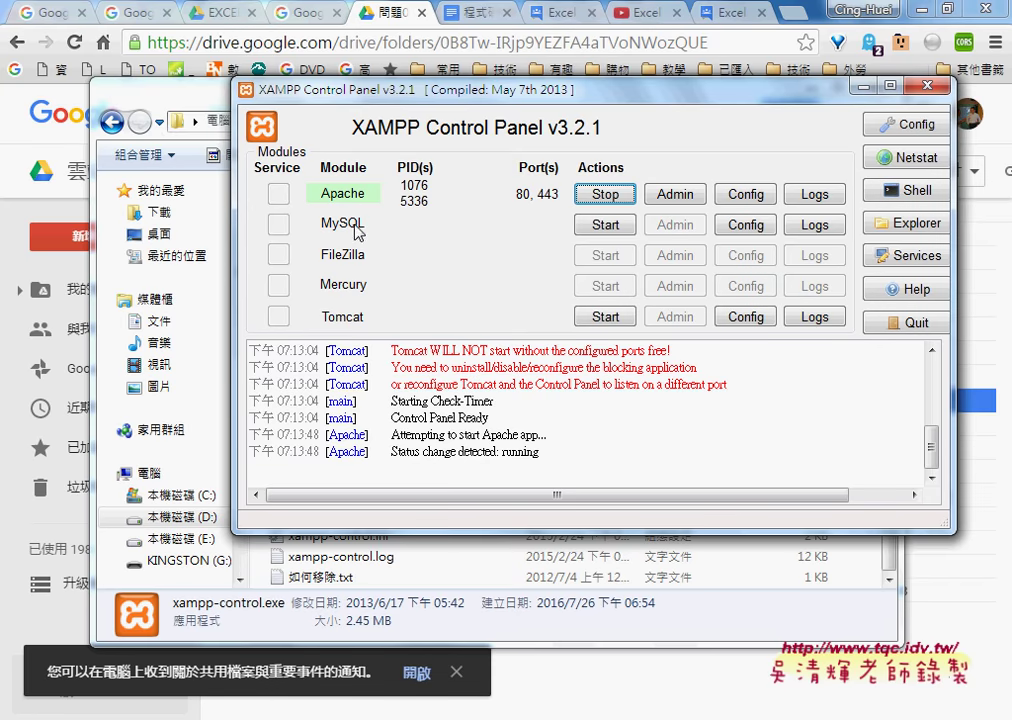
Step: Start the MySQL module and allow mysqld.exe through the Windows Firewall alert
click(605, 225)
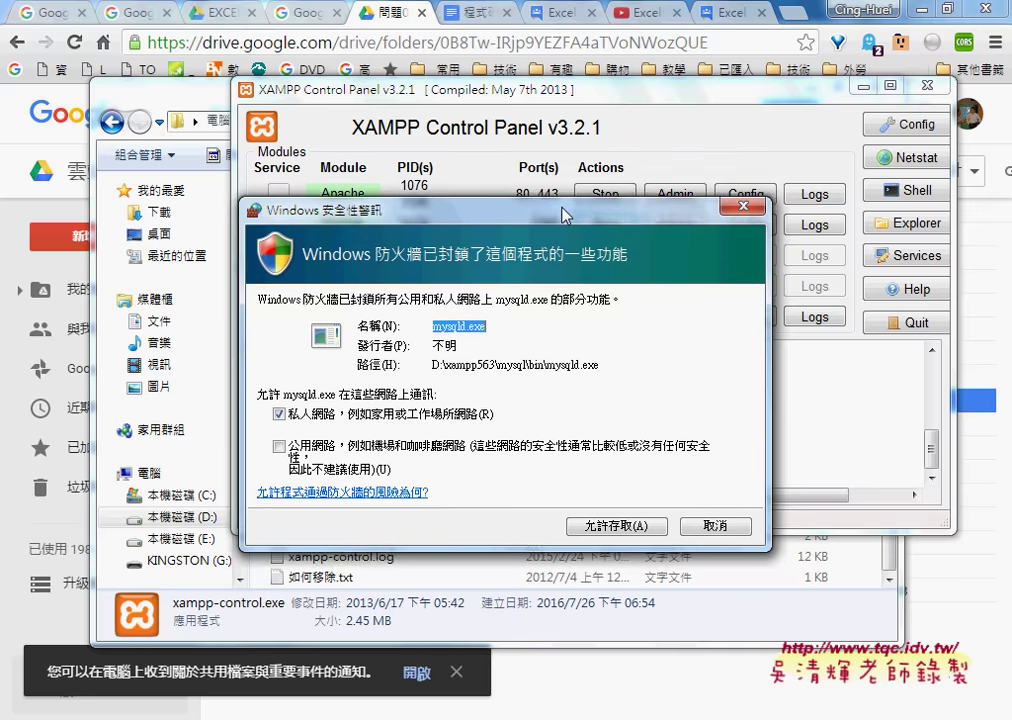
drag(567, 219, 622, 90)
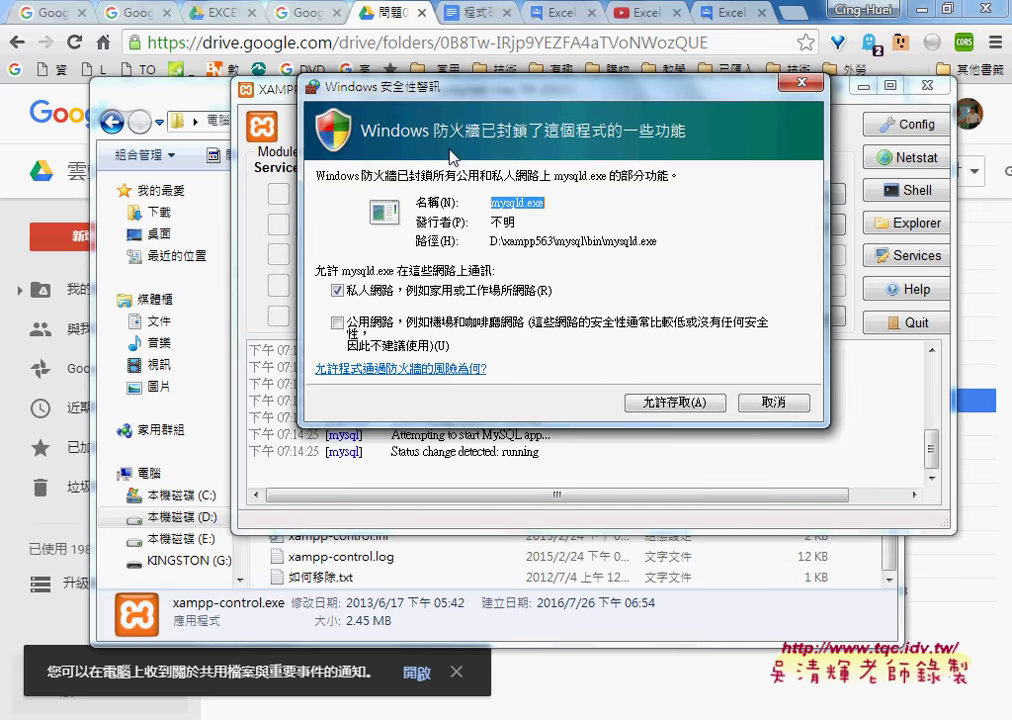
click(686, 404)
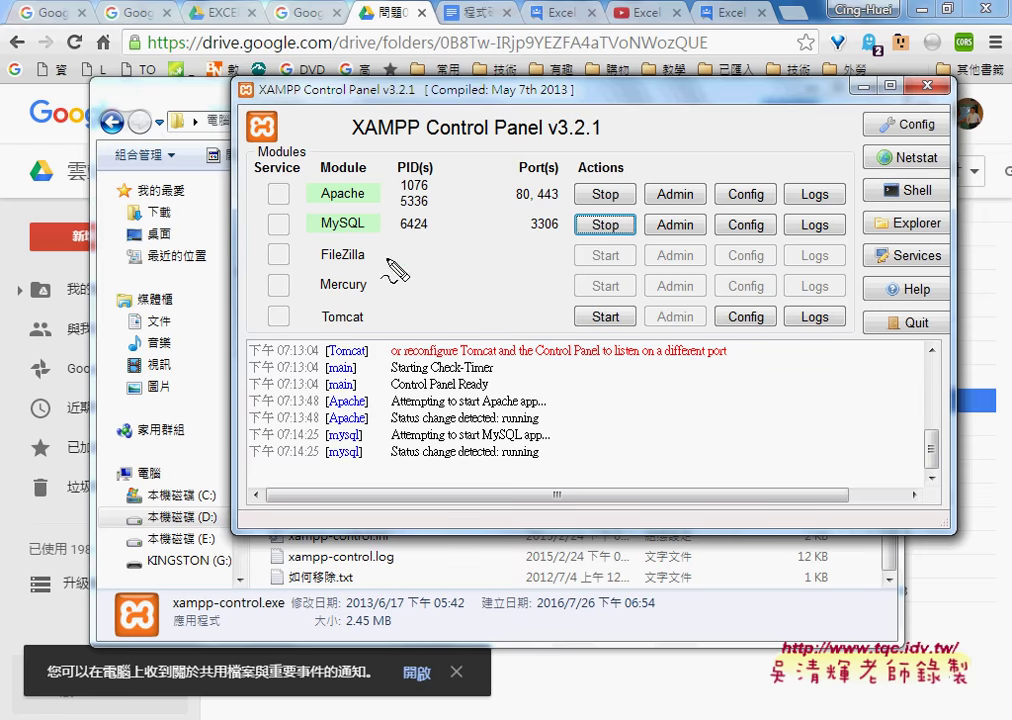
Step: Underline the running MySQL module, its PID 6424 and port 3306, and mark the Stop buttons
drag(318, 240, 428, 230)
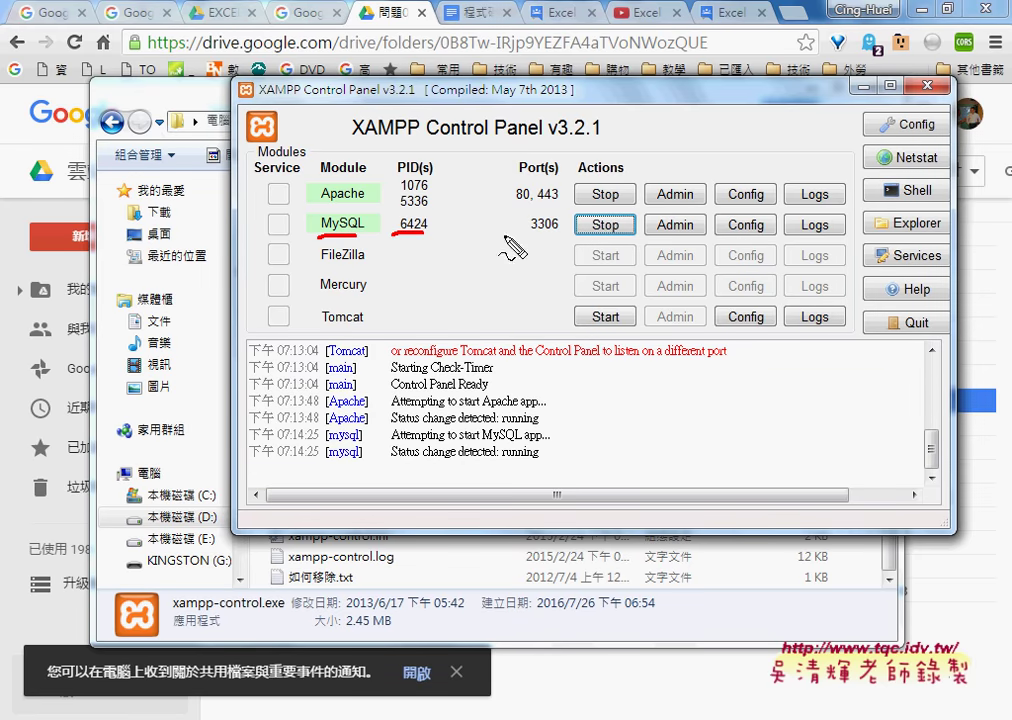
drag(517, 237, 556, 232)
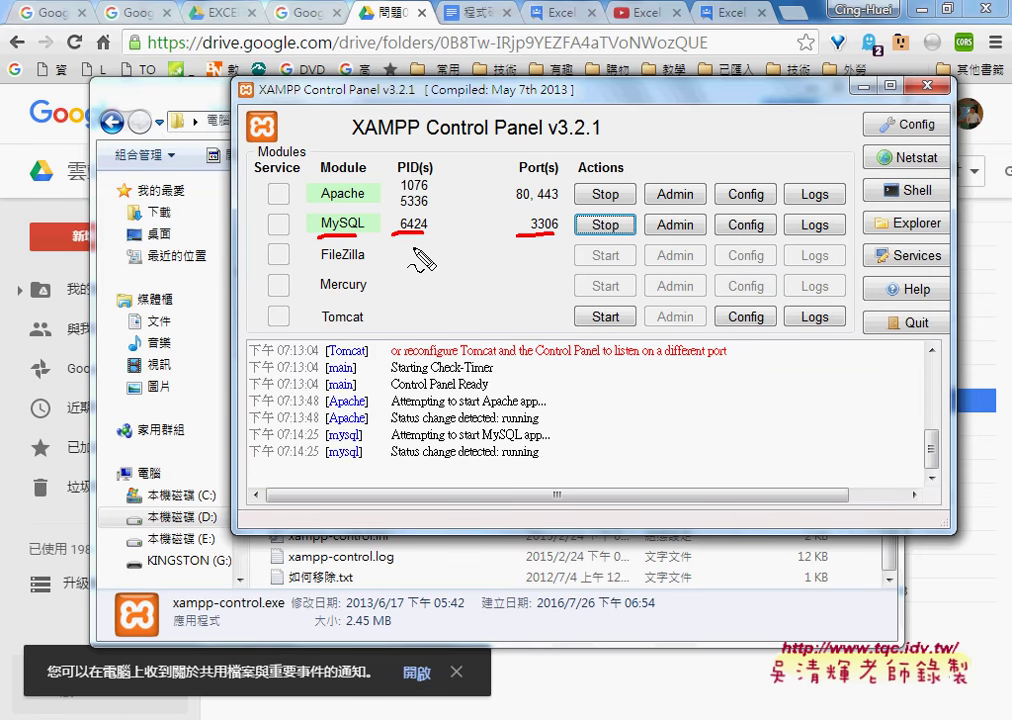
drag(609, 236, 606, 213)
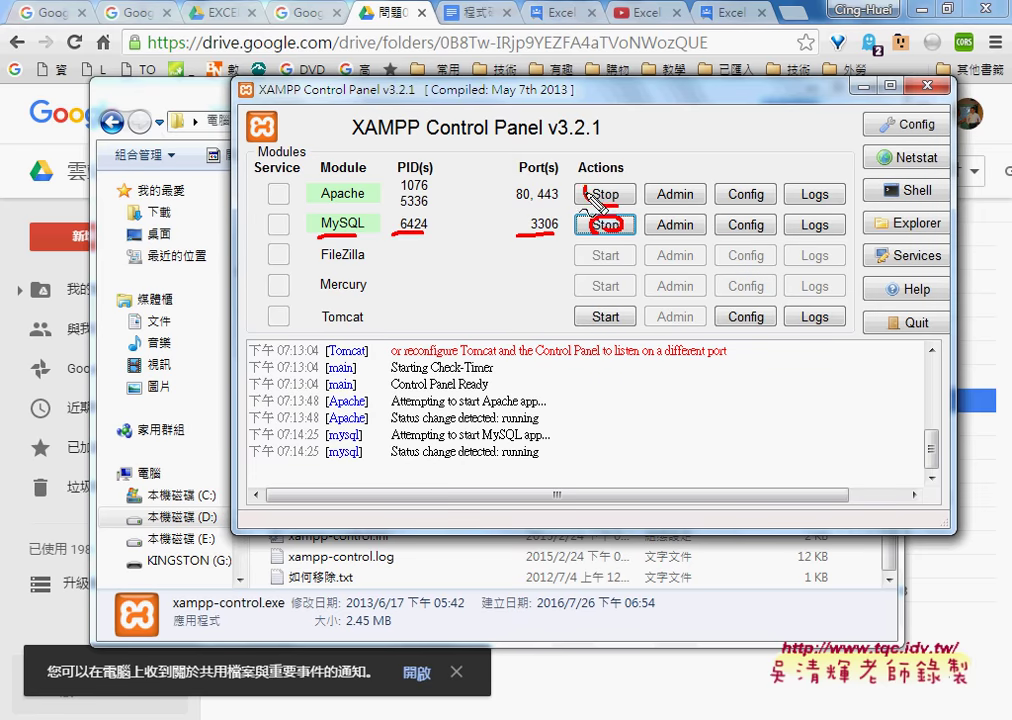